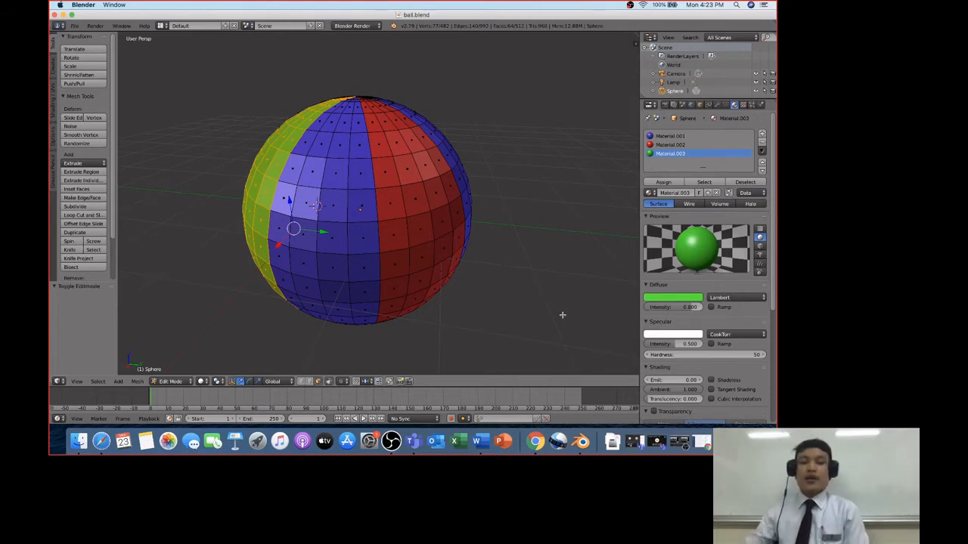
Step: Switch the render engine to Cycles Render and enable nodes for the green Material.003
{"action": "middle_click_drag", "start_coordinate": [529, 276], "coordinate": [568, 276]}
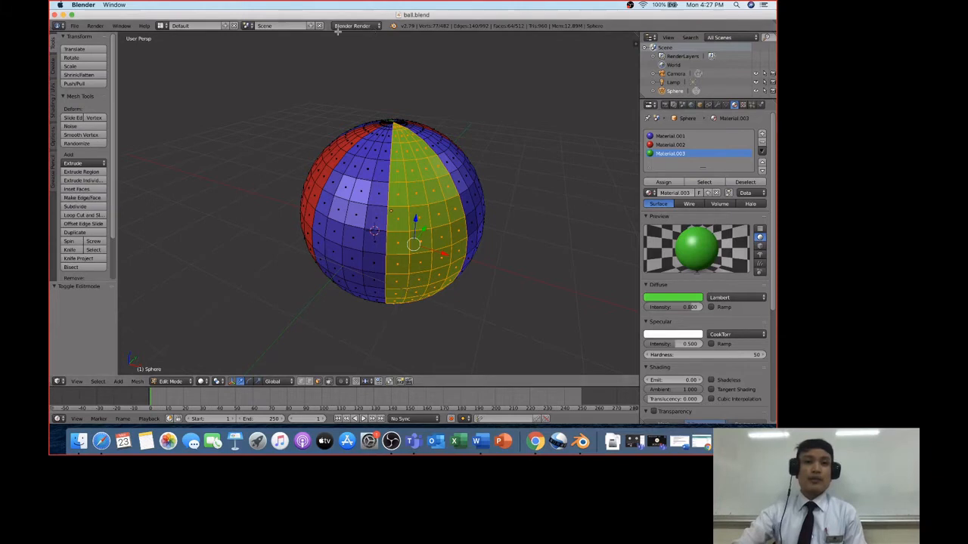
{"action": "left_click", "coordinate": [375, 29]}
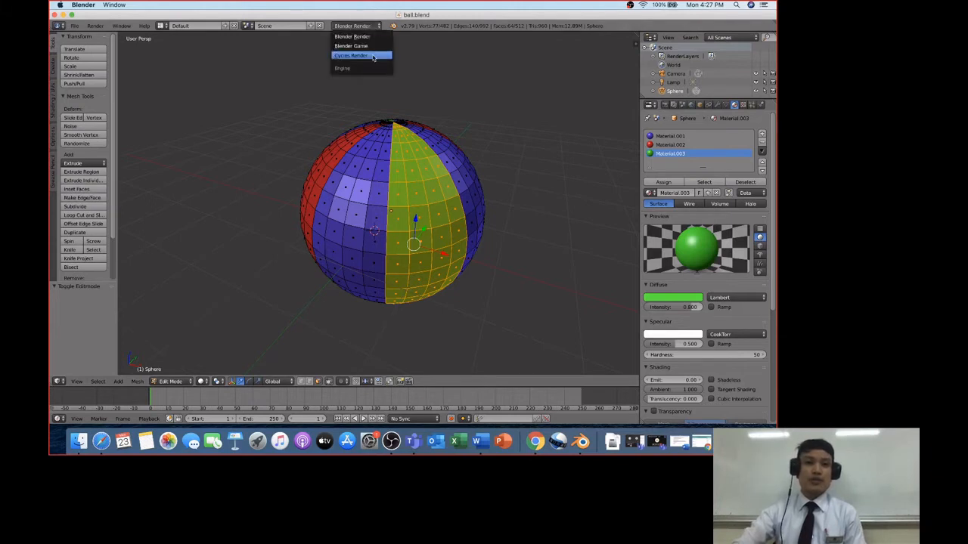
{"action": "left_click", "coordinate": [372, 57]}
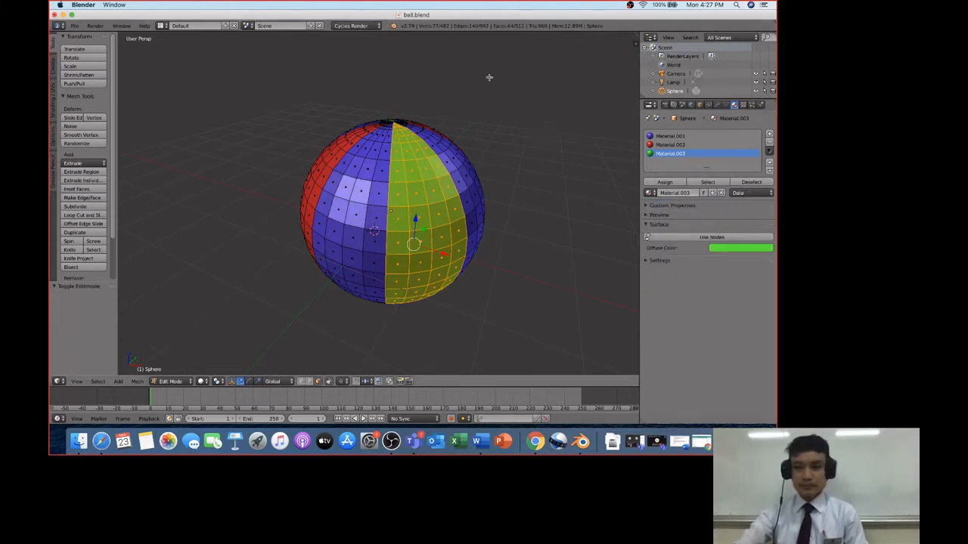
{"action": "left_click", "coordinate": [366, 30]}
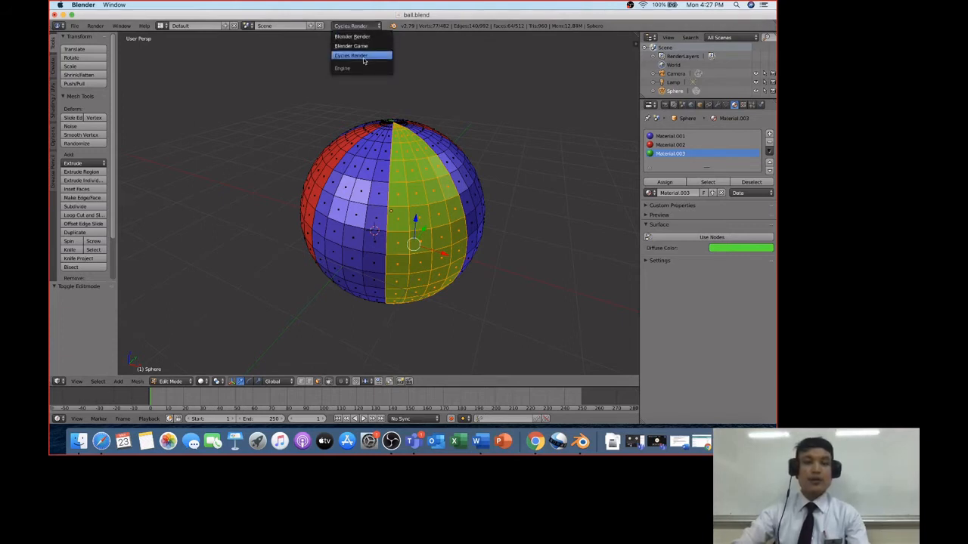
{"action": "left_click", "coordinate": [363, 56]}
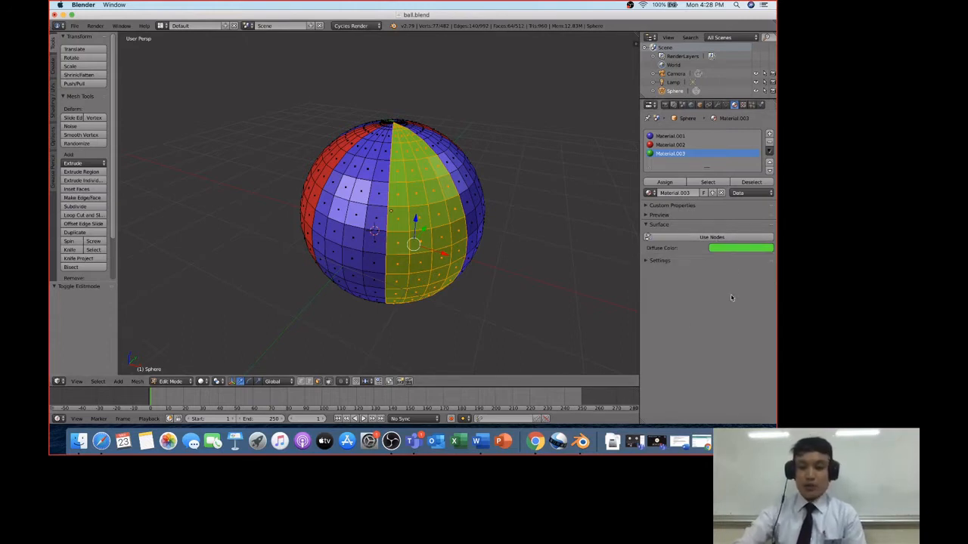
{"action": "left_click", "coordinate": [718, 239]}
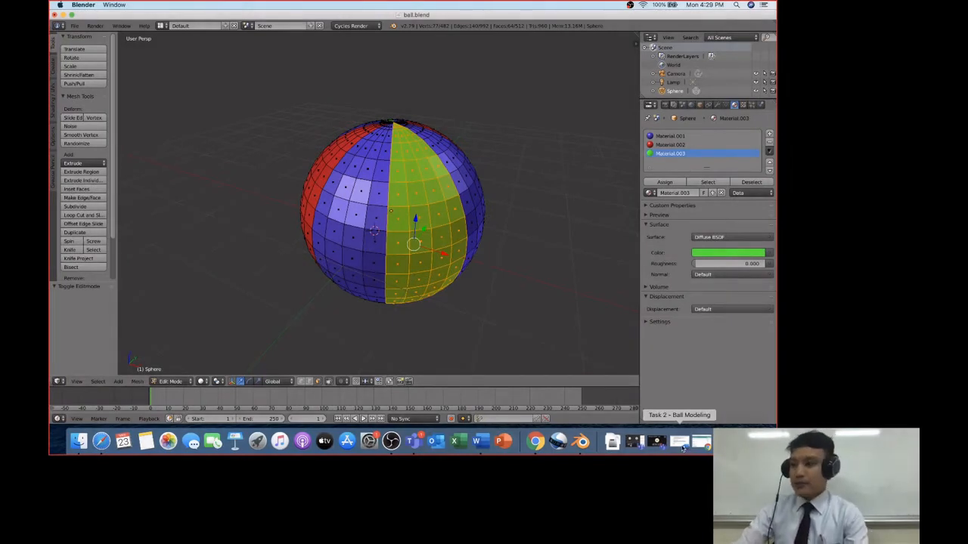
Step: Switch to the Task 2 - Ball Modeling document in Word and start numbered item 13 under the Part 4 heading
{"action": "left_click", "coordinate": [683, 444]}
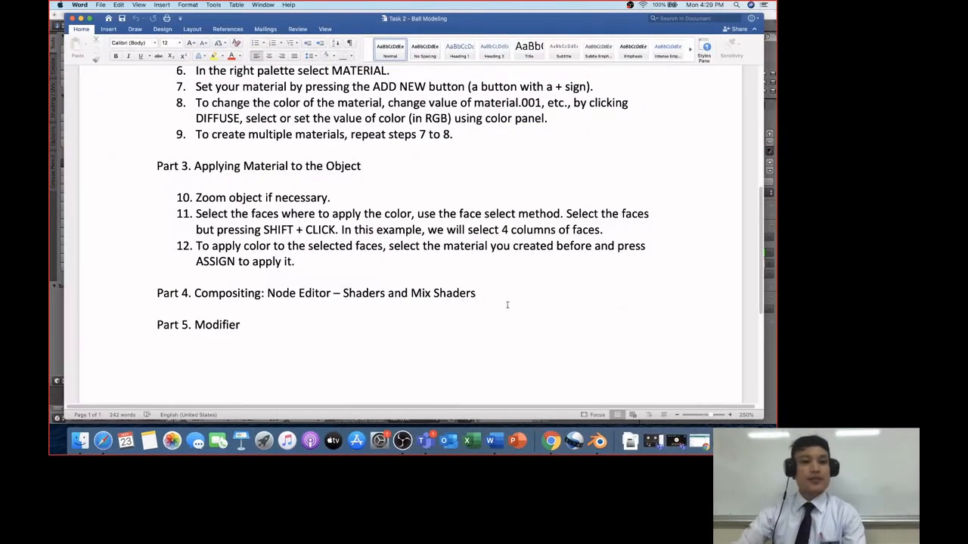
{"action": "key", "text": "Return"}
{"action": "key", "text": "Return"}
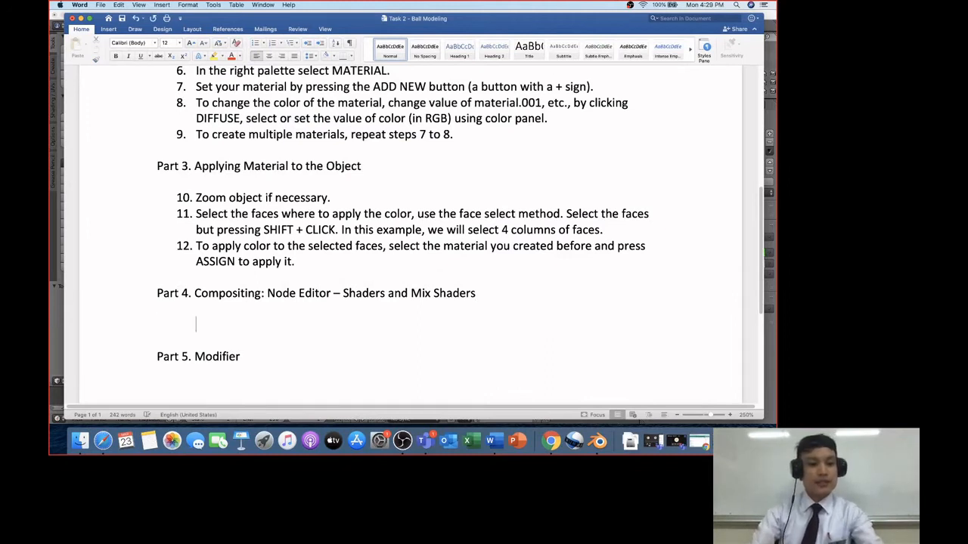
{"action": "type", "text": "13"}
{"action": "key", "text": "BackSpace"}
{"action": "key", "text": "BackSpace"}
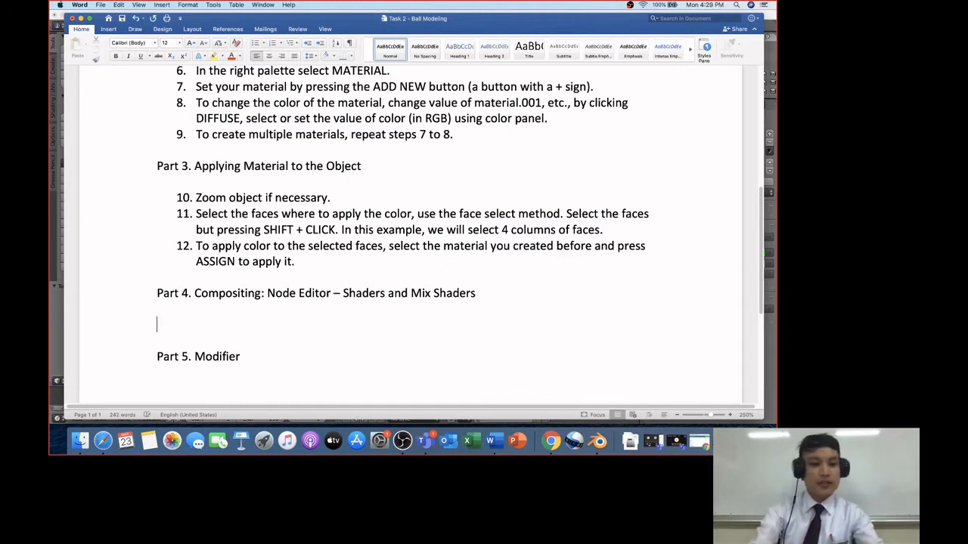
{"action": "type", "text": "13. "}
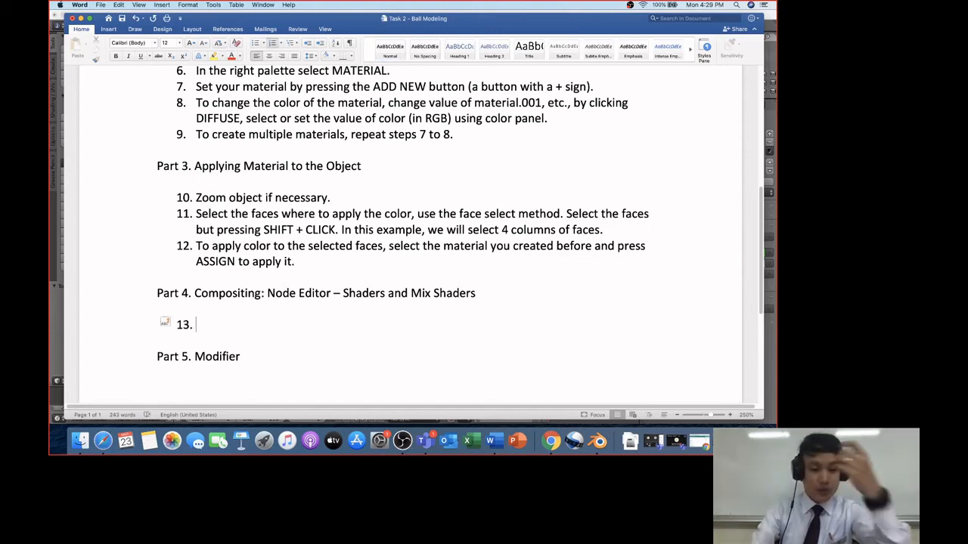
Step: Write item 13 as "From the render menu, change from blender render to cycles render to activate the node editor."
{"action": "type", "text": "From "}
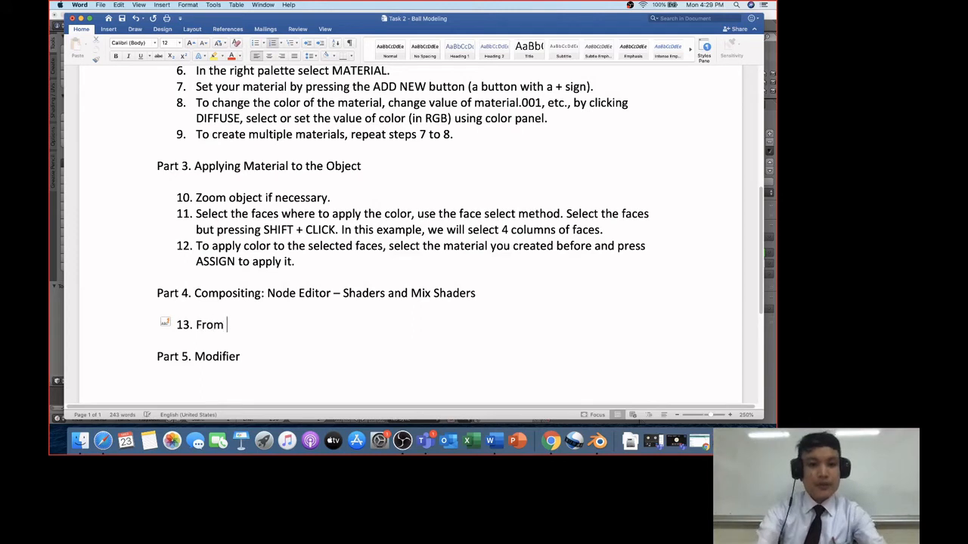
{"action": "type", "text": "the render m"}
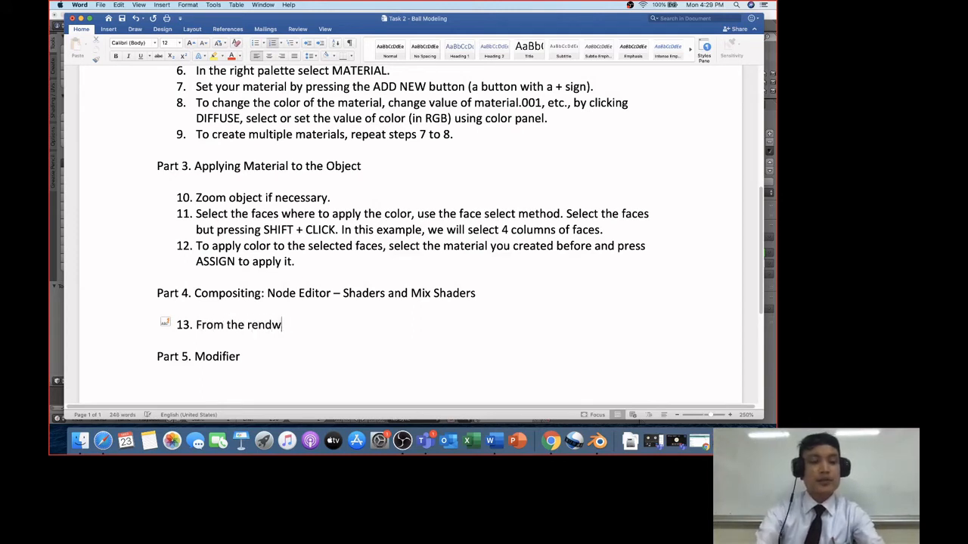
{"action": "type", "text": "enu, "}
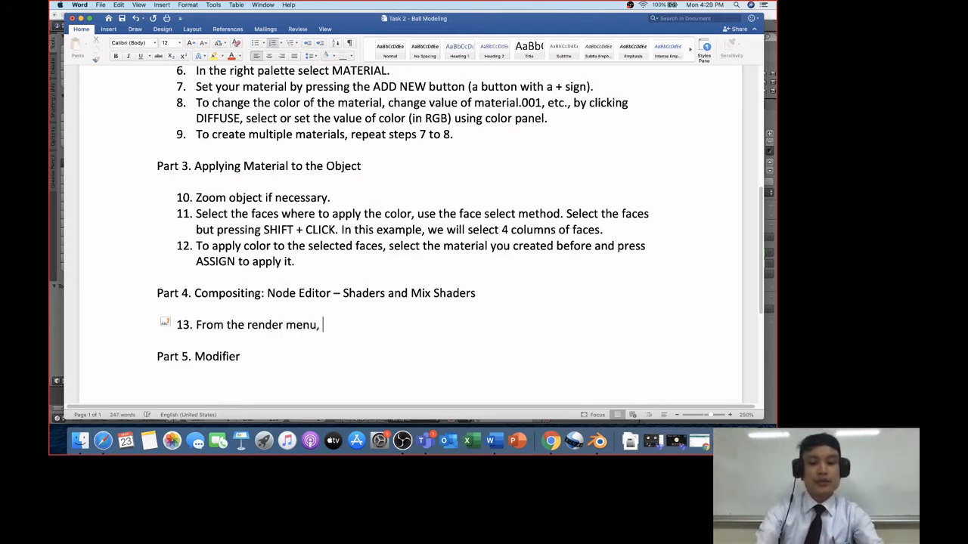
{"action": "type", "text": "change from b"}
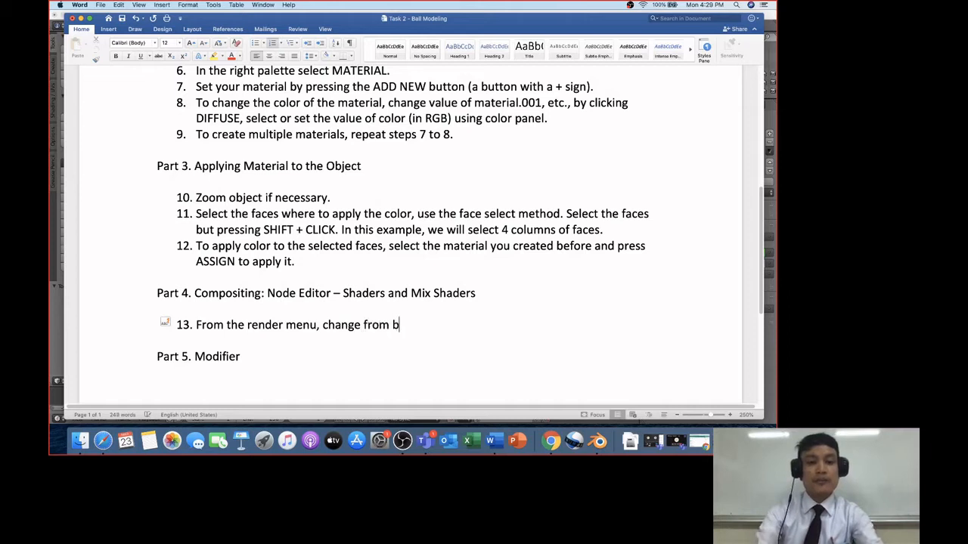
{"action": "type", "text": "lender ren de"}
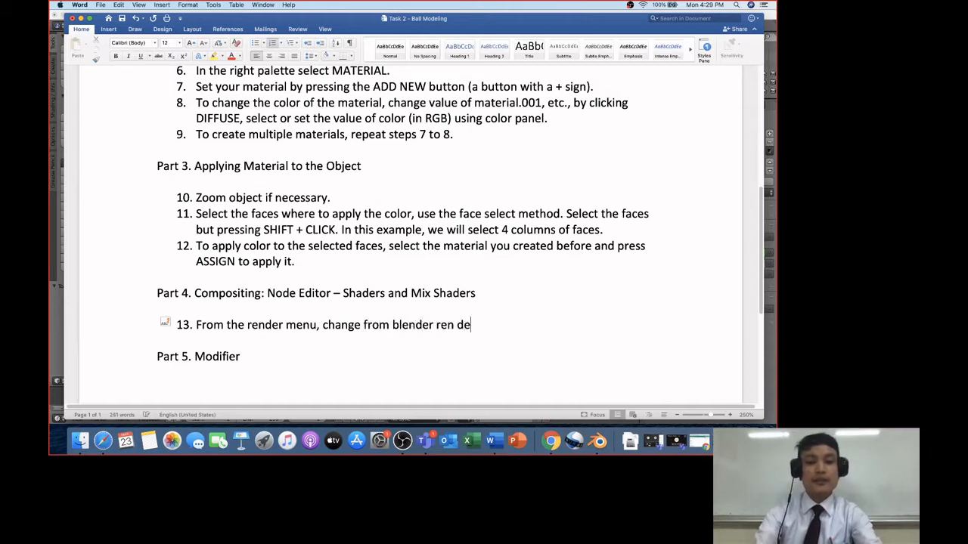
{"action": "key", "text": "BackSpace"}
{"action": "key", "text": "BackSpace"}
{"action": "key", "text": "BackSpace"}
{"action": "type", "text": "der to"}
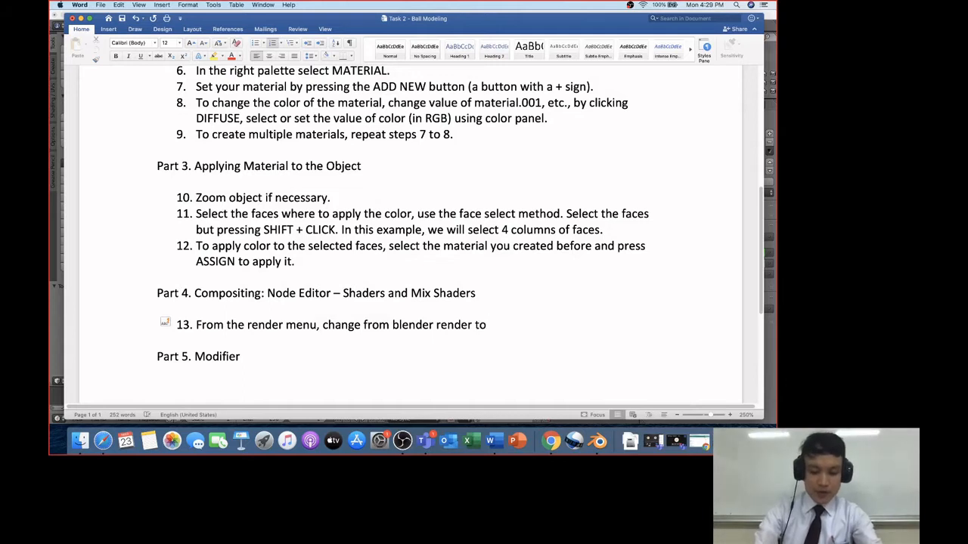
{"action": "type", "text": " cyclesd"}
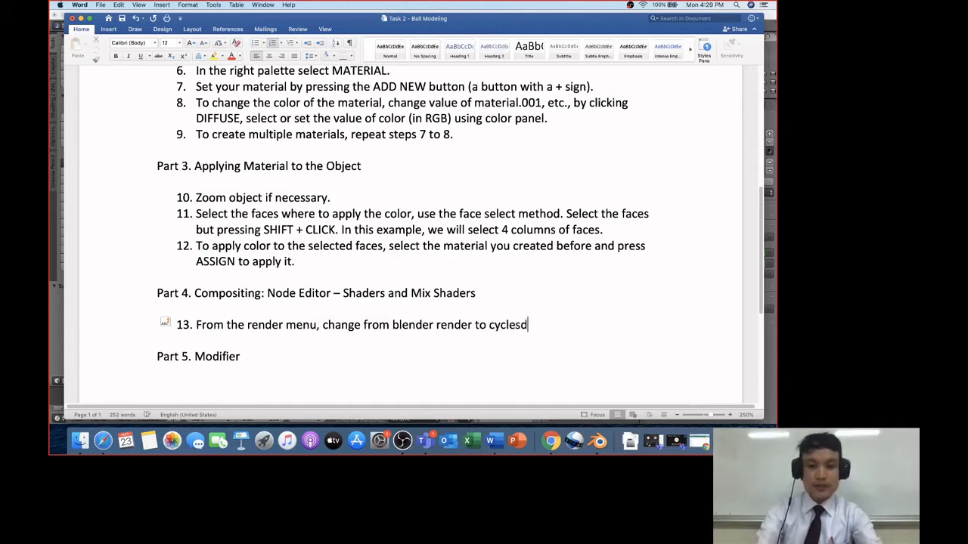
{"action": "key", "text": "BackSpace"}
{"action": "key", "text": "BackSpace"}
{"action": "type", "text": "render tpo"}
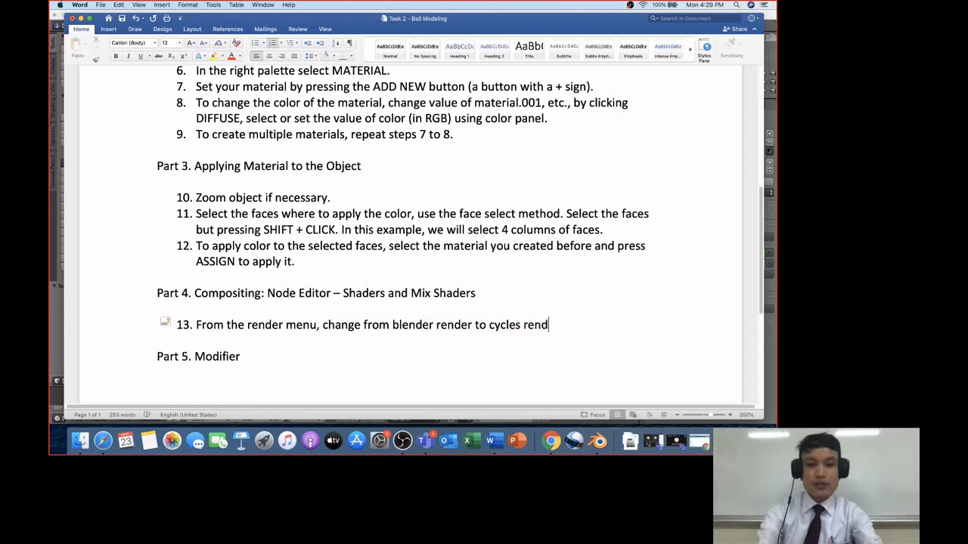
{"action": "type", "text": " ac"}
{"action": "key", "text": "BackSpace"}
{"action": "key", "text": "BackSpace"}
{"action": "key", "text": "BackSpace"}
{"action": "key", "text": "BackSpace"}
{"action": "key", "text": "BackSpace"}
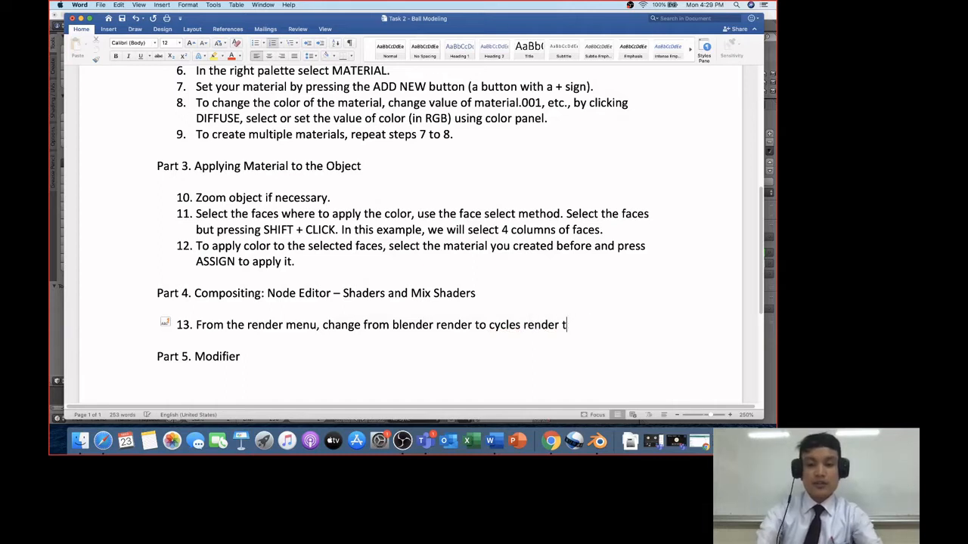
{"action": "type", "text": "o activate "}
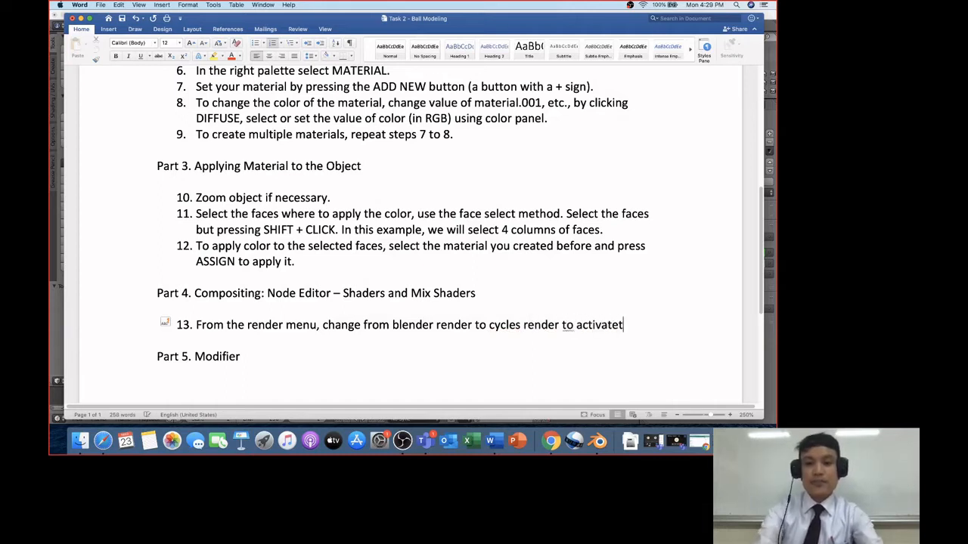
{"action": "type", "text": "the nopde"}
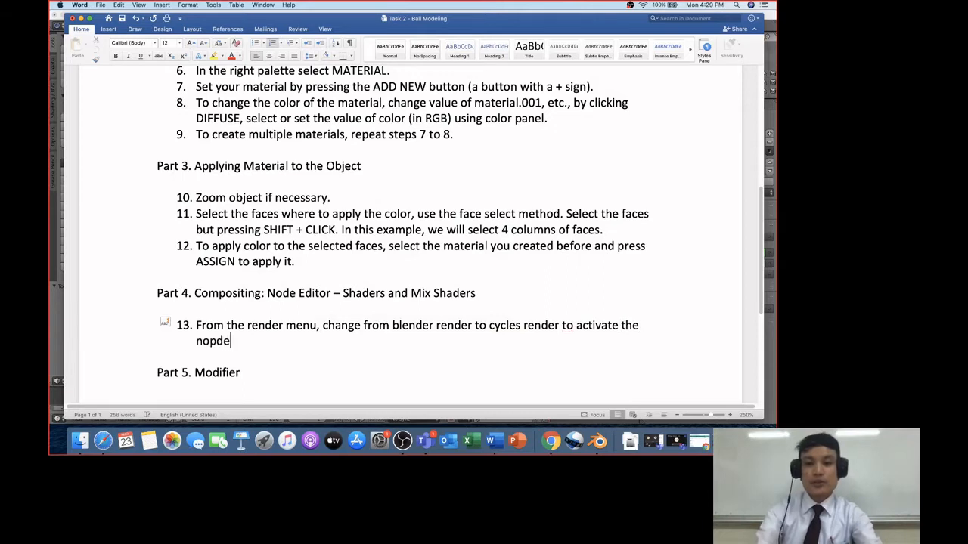
{"action": "key", "text": "BackSpace"}
{"action": "key", "text": "BackSpace"}
{"action": "key", "text": "BackSpace"}
{"action": "type", "text": "de editor."}
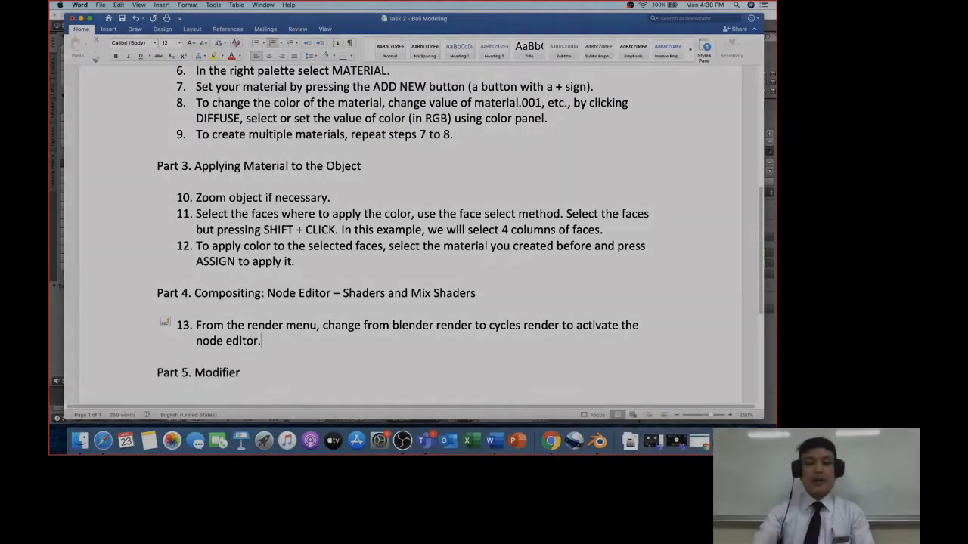
Step: Add item 14 to the Part 4 list, reading "Press the use node button to activate shaders."
{"action": "key", "text": "Return"}
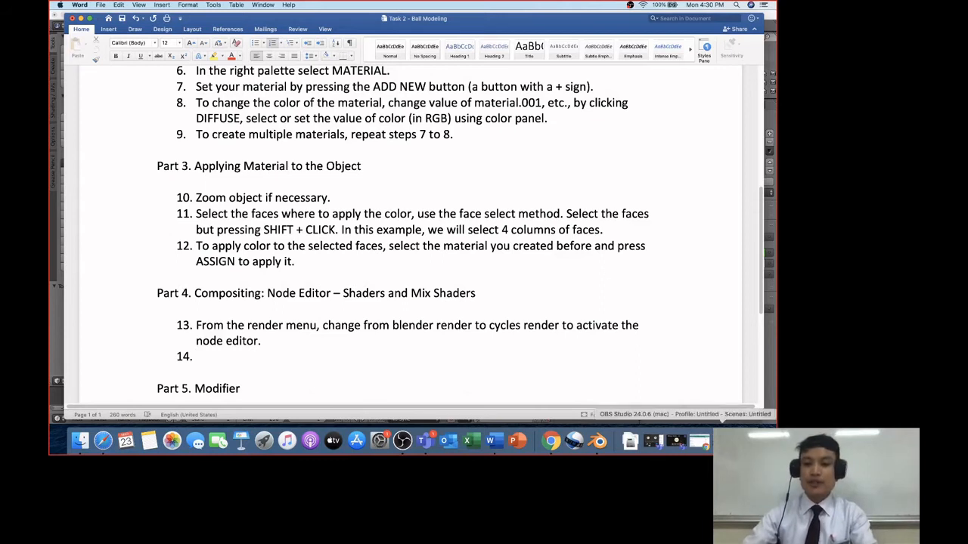
{"action": "left_click", "coordinate": [656, 444]}
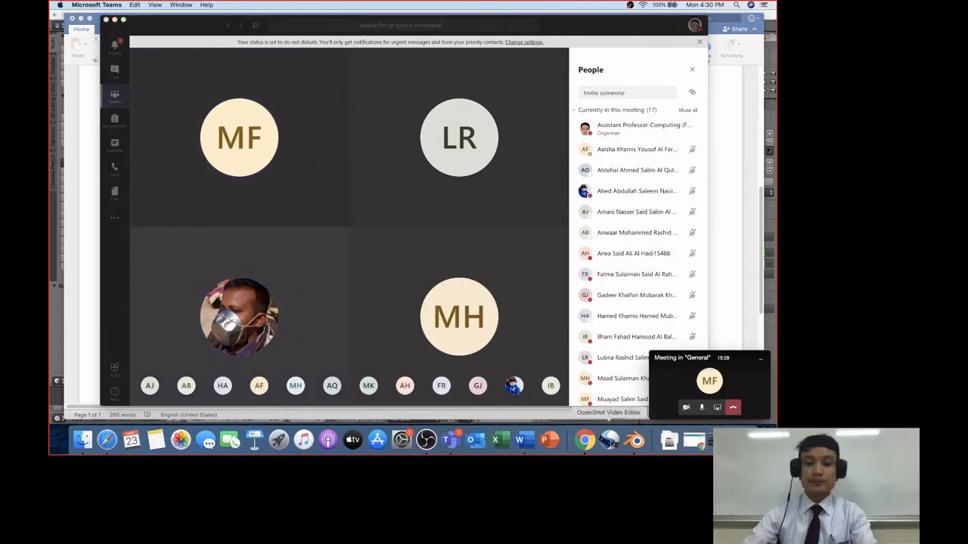
{"action": "left_click", "coordinate": [115, 19]}
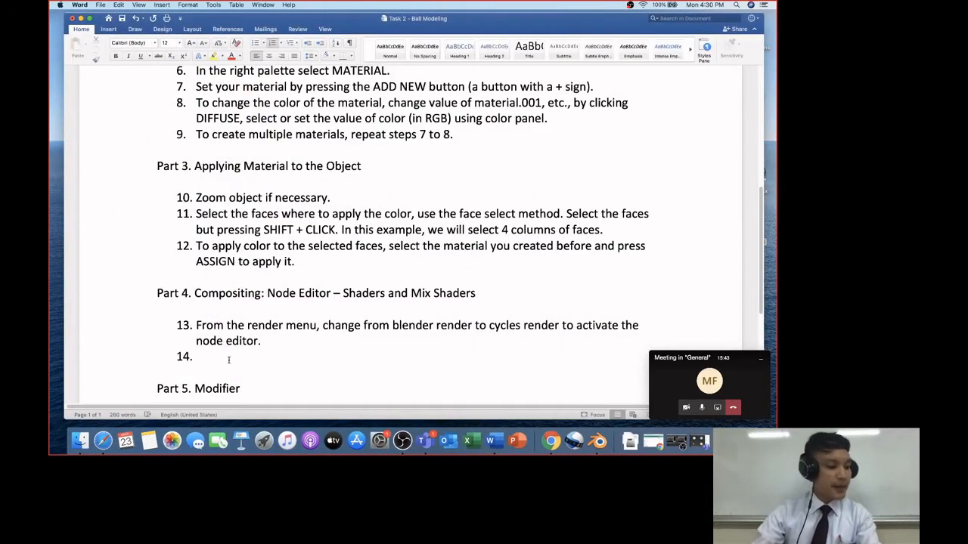
{"action": "type", "text": "Ptre t"}
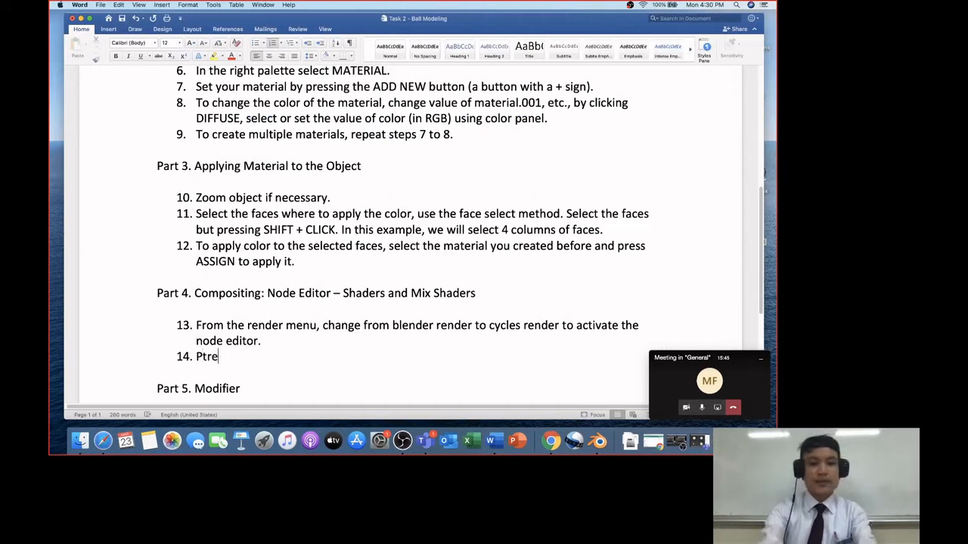
{"action": "key", "text": "BackSpace"}
{"action": "key", "text": "BackSpace"}
{"action": "key", "text": "BackSpace"}
{"action": "key", "text": "BackSpace"}
{"action": "key", "text": "BackSpace"}
{"action": "type", "text": "ress the use "}
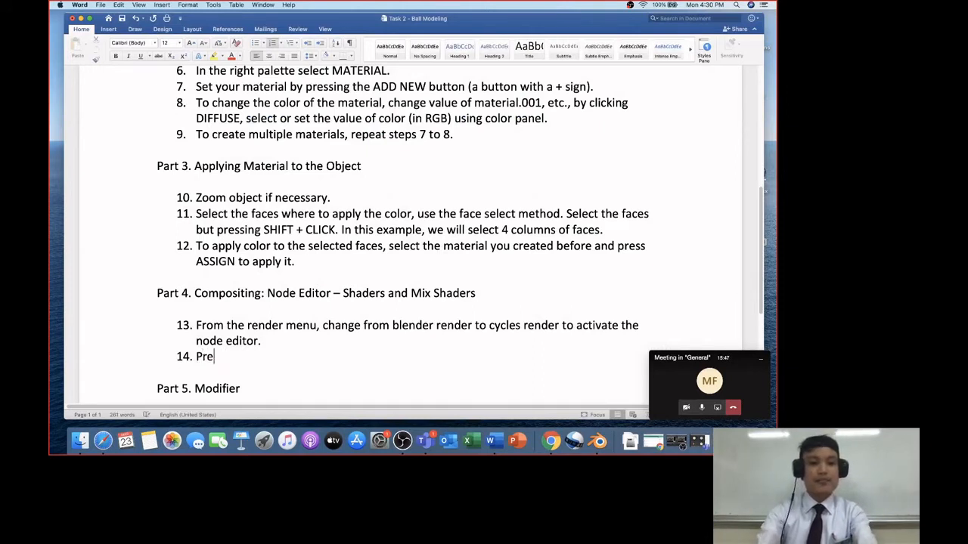
{"action": "type", "text": "node"}
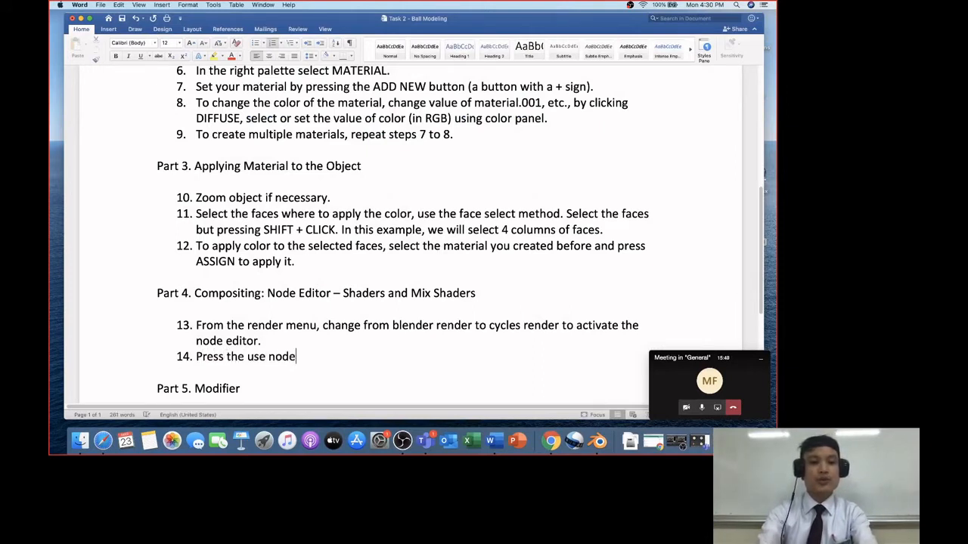
{"action": "type", "text": " button to a"}
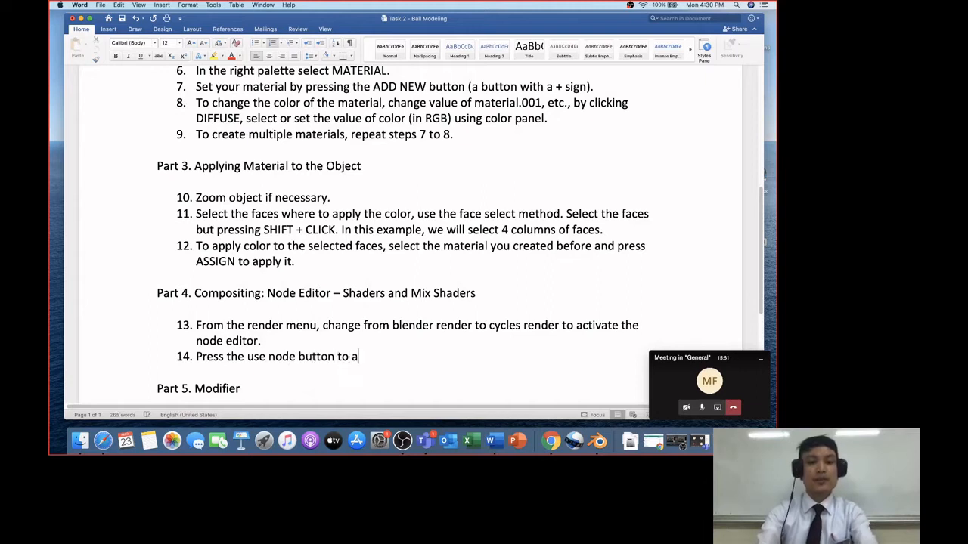
{"action": "type", "text": "ctoavt"}
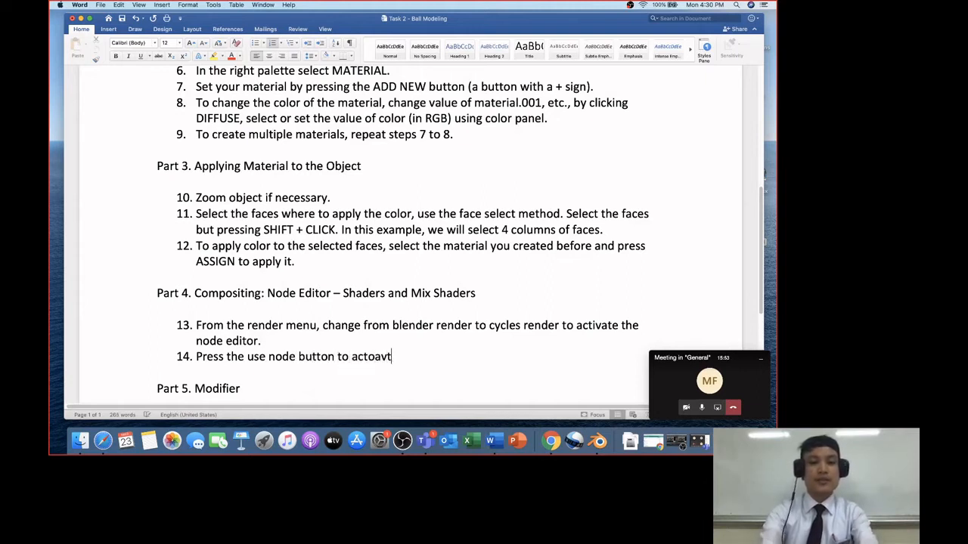
{"action": "key", "text": "BackSpace"}
{"action": "key", "text": "BackSpace"}
{"action": "key", "text": "BackSpace"}
{"action": "key", "text": "BackSpace"}
{"action": "type", "text": "ivate"}
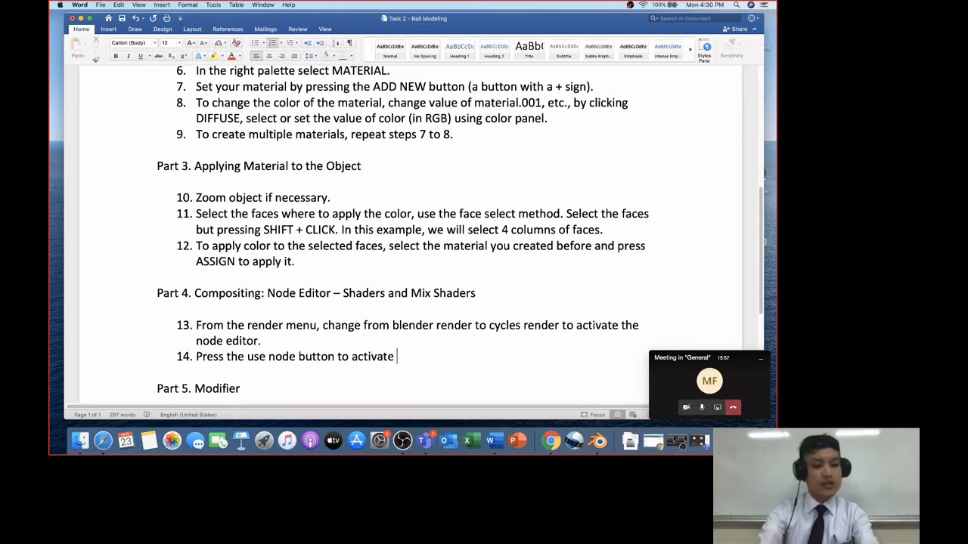
{"action": "type", "text": " shaders."}
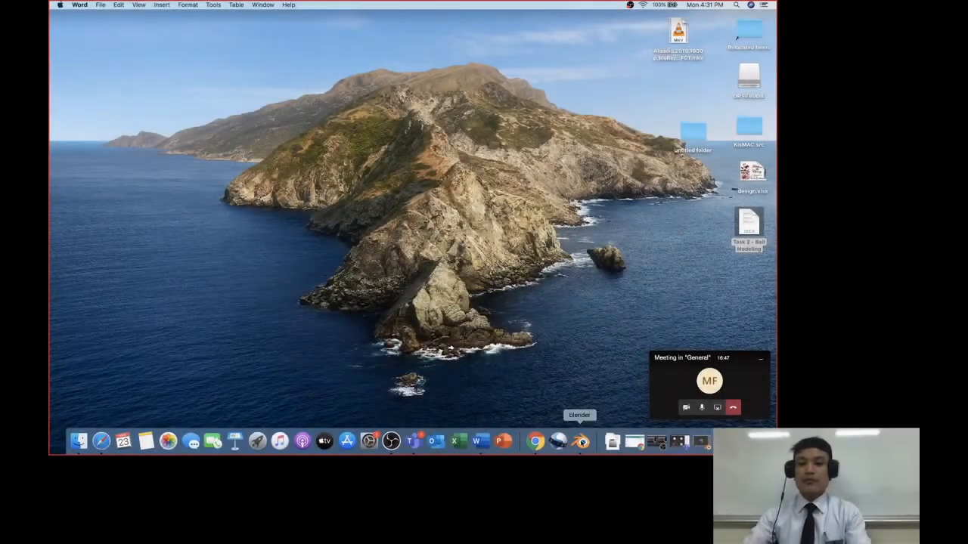
Step: Switch to Blender, minimise the meeting window and look through the surface shaders available for Material.003
{"action": "left_click", "coordinate": [589, 442]}
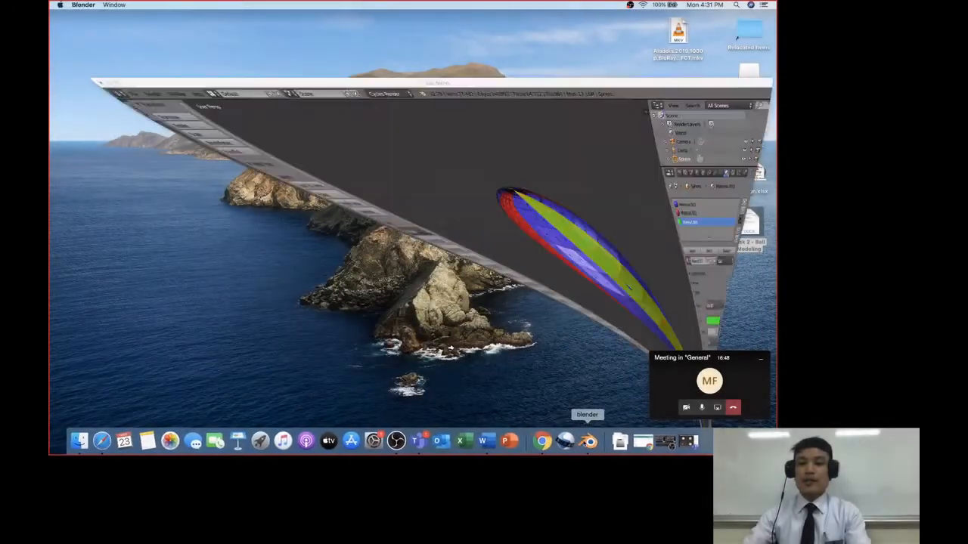
{"action": "left_click", "coordinate": [761, 361]}
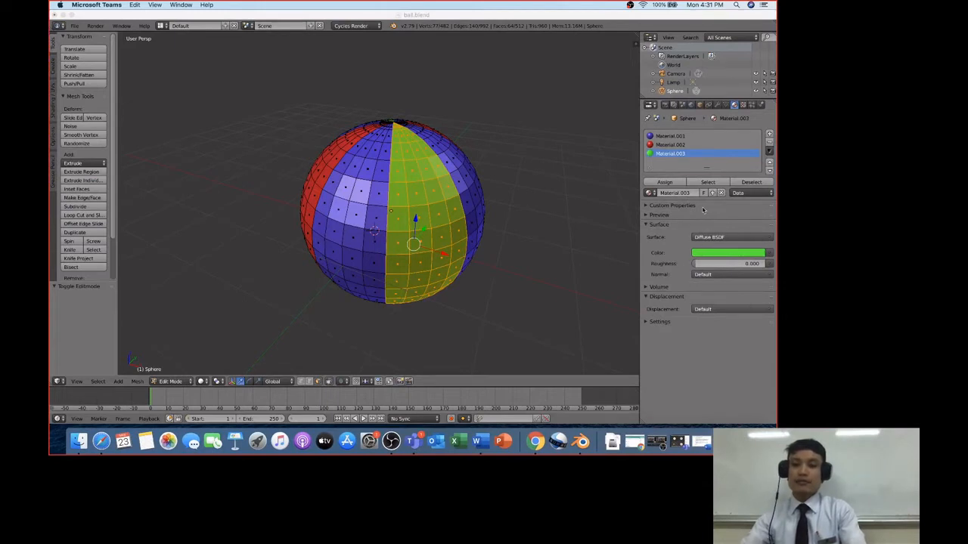
{"action": "left_click", "coordinate": [771, 240]}
{"action": "left_click", "coordinate": [770, 240]}
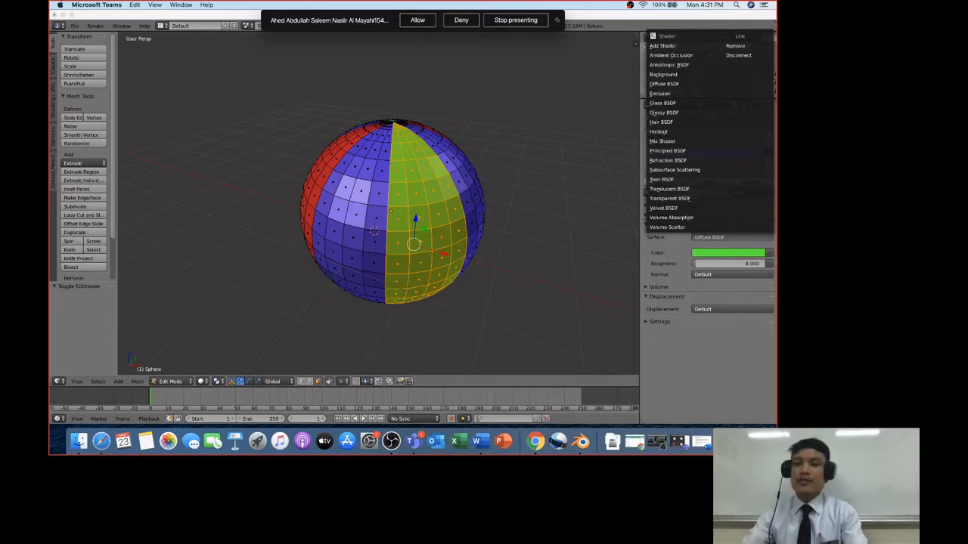
{"action": "left_click", "coordinate": [723, 356]}
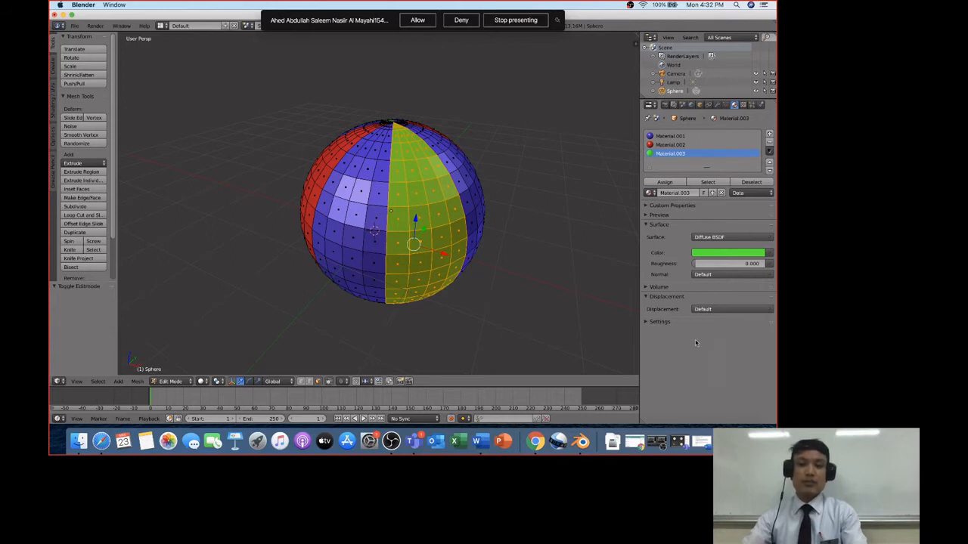
{"action": "left_click", "coordinate": [770, 239]}
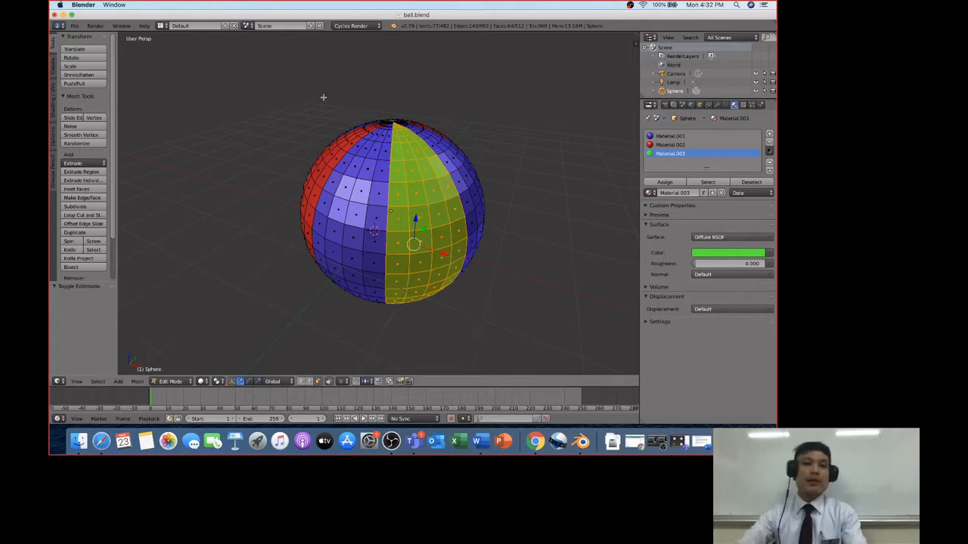
Step: Examine the ball in relation to the scene's lamp and camera from several angles and distances
{"action": "scroll", "coordinate": [251, 300], "scroll_direction": "down", "scroll_amount": 8}
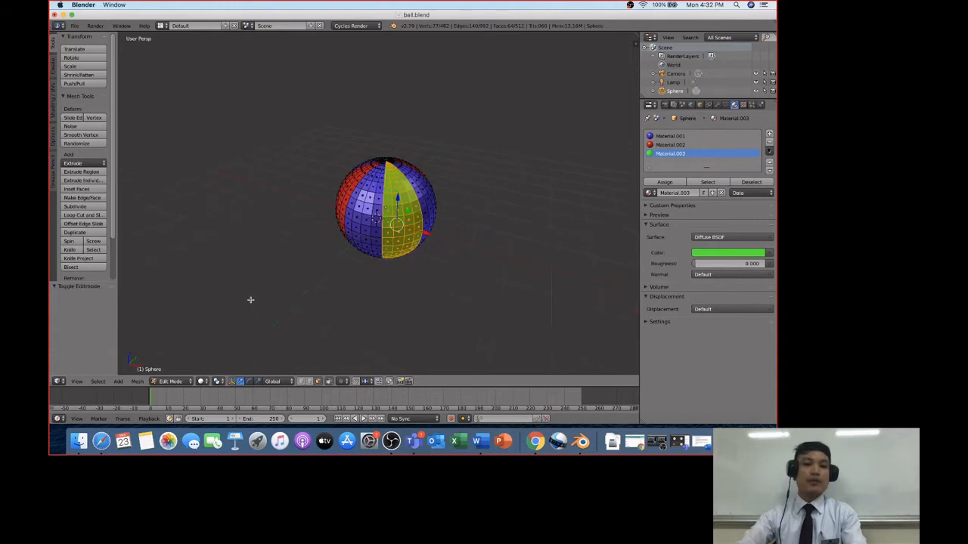
{"action": "scroll", "coordinate": [298, 273], "scroll_direction": "up", "scroll_amount": 2}
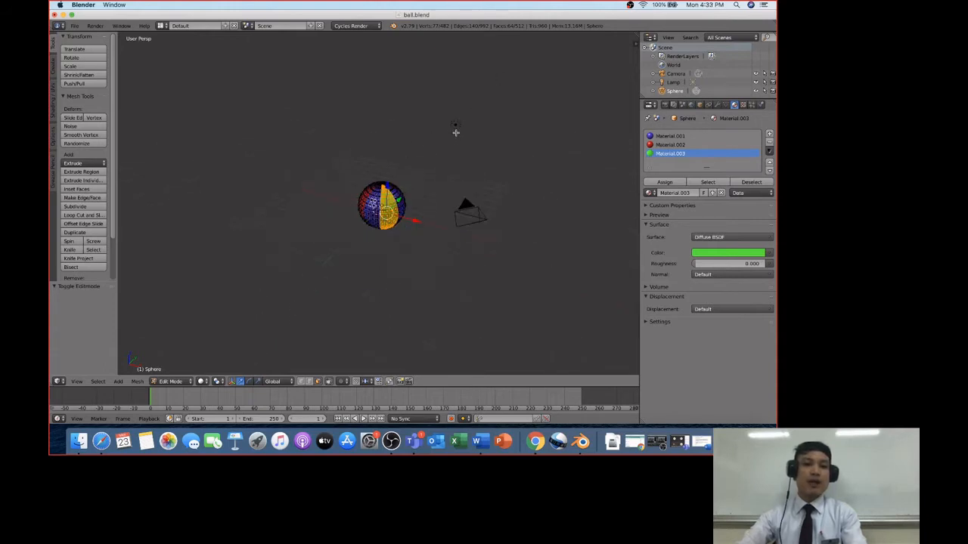
{"action": "middle_click_drag", "start_coordinate": [502, 158], "coordinate": [467, 161]}
{"action": "scroll", "coordinate": [467, 162], "scroll_direction": "up", "scroll_amount": 5}
{"action": "scroll", "coordinate": [467, 159], "scroll_direction": "down", "scroll_amount": 3}
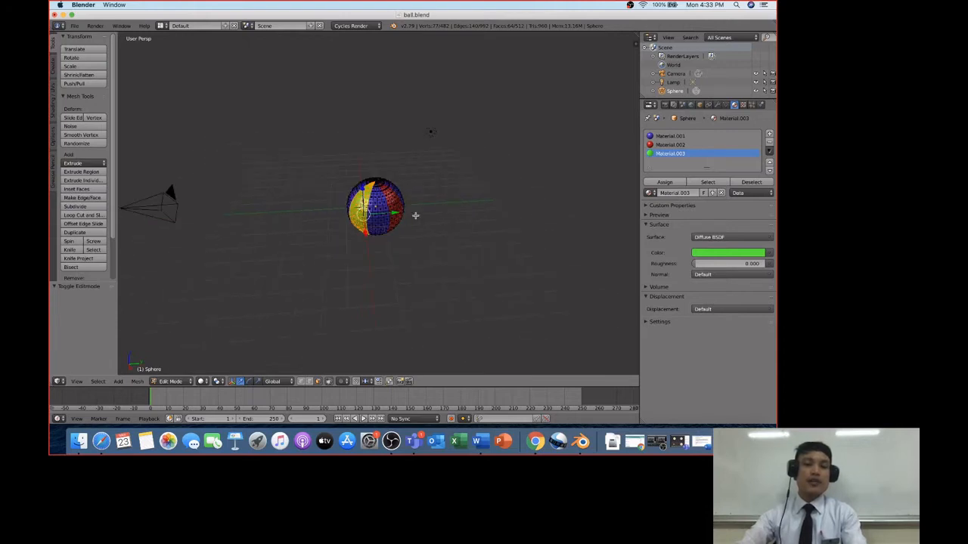
{"action": "middle_click_drag", "start_coordinate": [488, 220], "coordinate": [510, 231]}
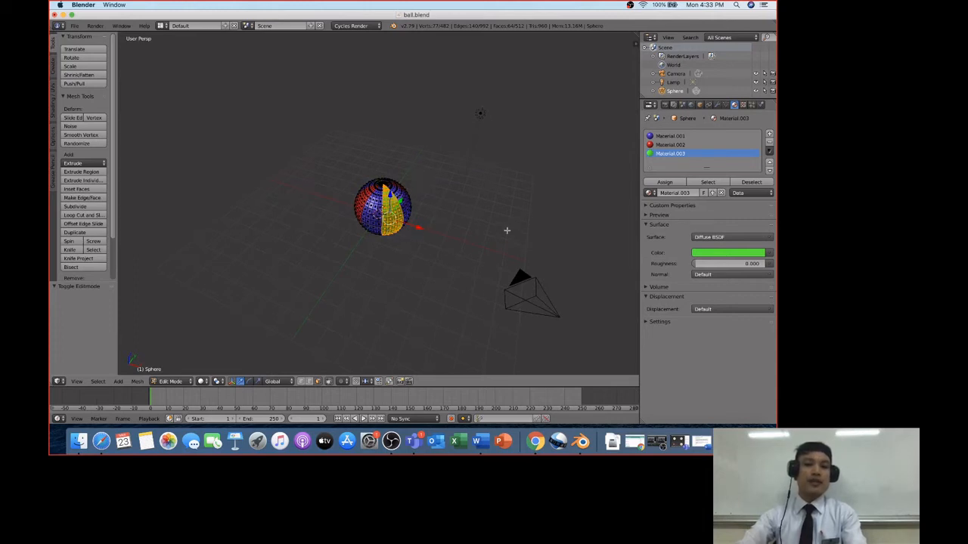
{"action": "middle_click_drag", "start_coordinate": [507, 230], "coordinate": [497, 216]}
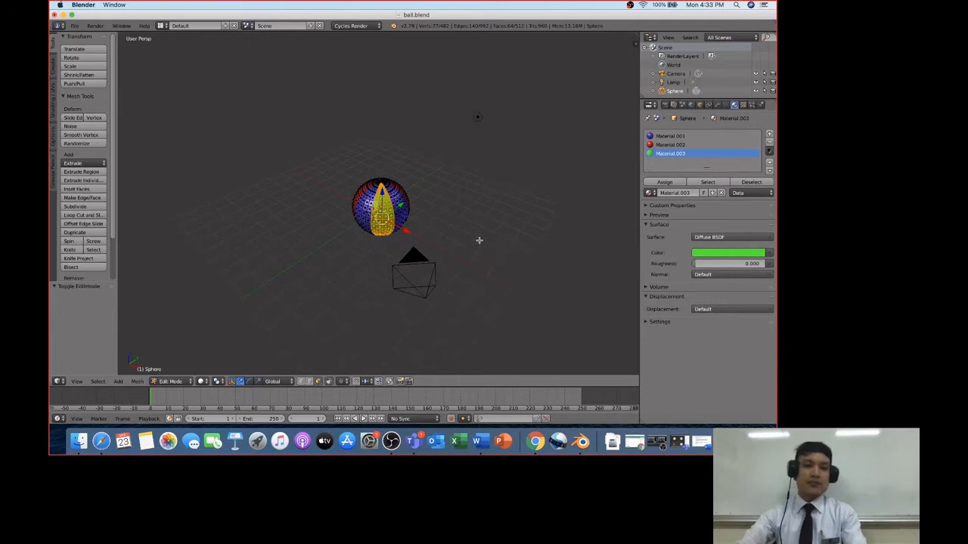
{"action": "scroll", "coordinate": [479, 239], "scroll_direction": "up", "scroll_amount": 3}
{"action": "scroll", "coordinate": [479, 240], "scroll_direction": "down", "scroll_amount": 2}
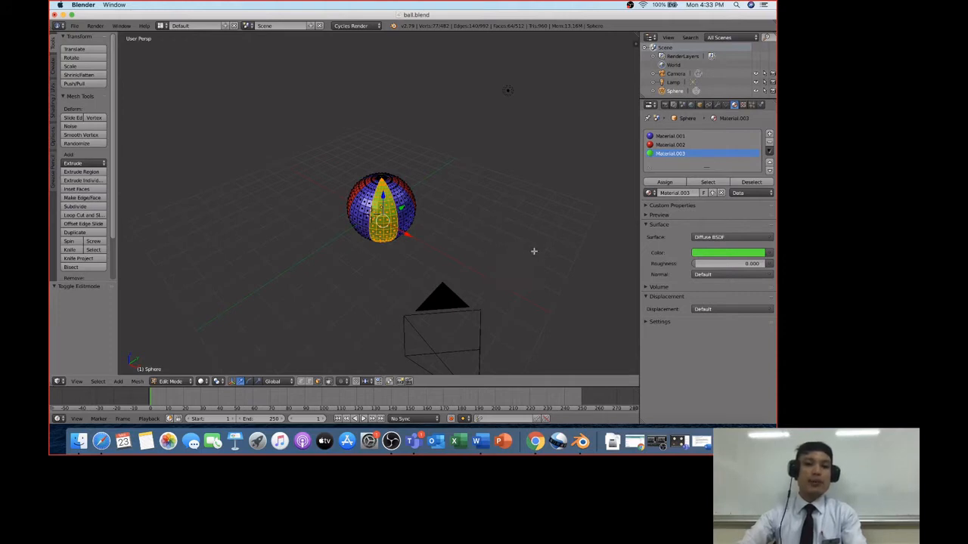
{"action": "middle_click_drag", "start_coordinate": [534, 252], "coordinate": [525, 246]}
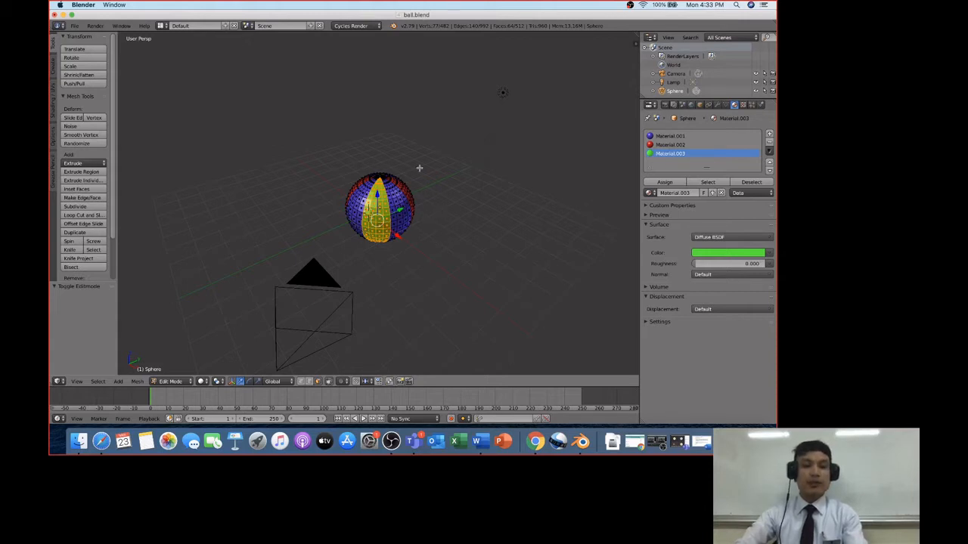
{"action": "middle_click_drag", "start_coordinate": [428, 229], "coordinate": [506, 248]}
{"action": "scroll", "coordinate": [439, 250], "scroll_direction": "down", "scroll_amount": 1}
{"action": "scroll", "coordinate": [434, 249], "scroll_direction": "up", "scroll_amount": 3}
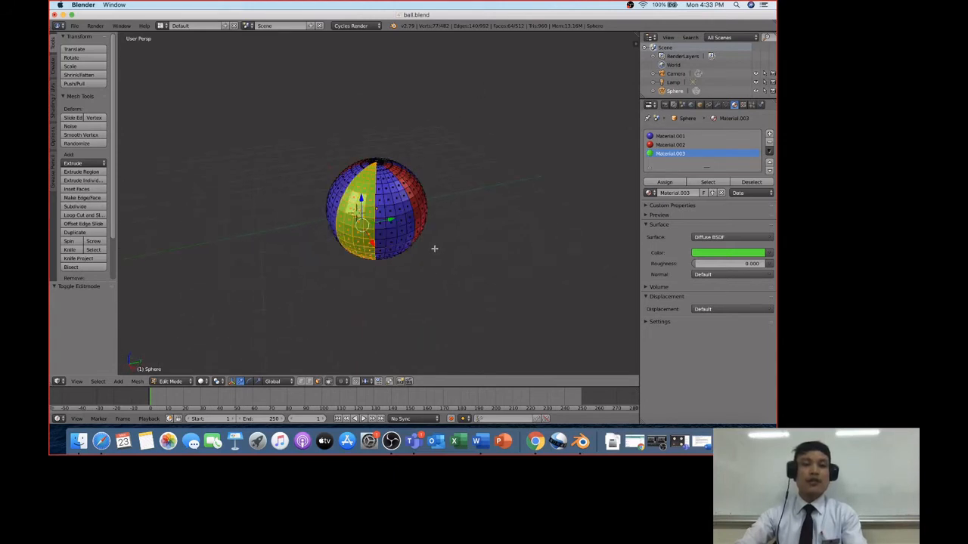
{"action": "scroll", "coordinate": [434, 249], "scroll_direction": "up", "scroll_amount": 1}
{"action": "scroll", "coordinate": [434, 250], "scroll_direction": "down", "scroll_amount": 4}
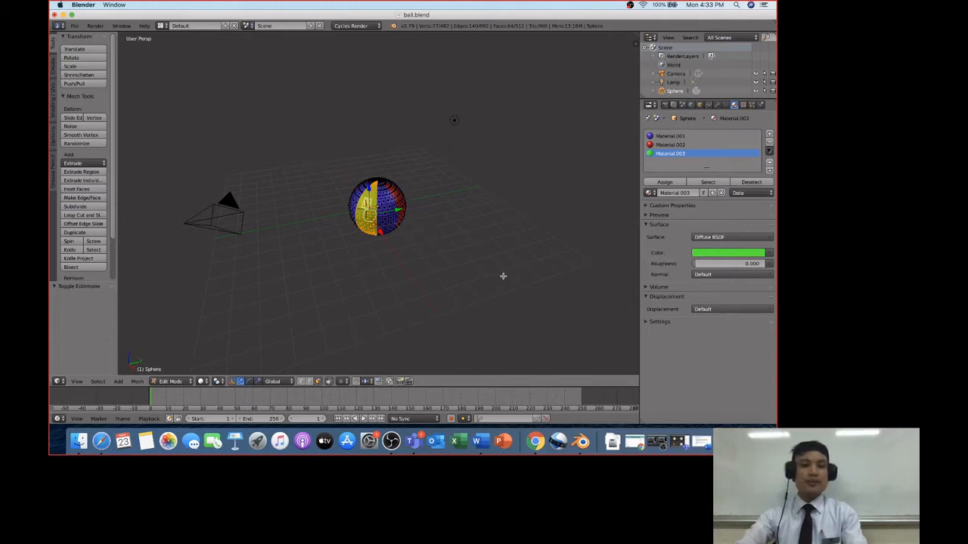
Step: Try to move the selected green faces of the ball along the global Z axis
{"action": "key", "text": "g"}
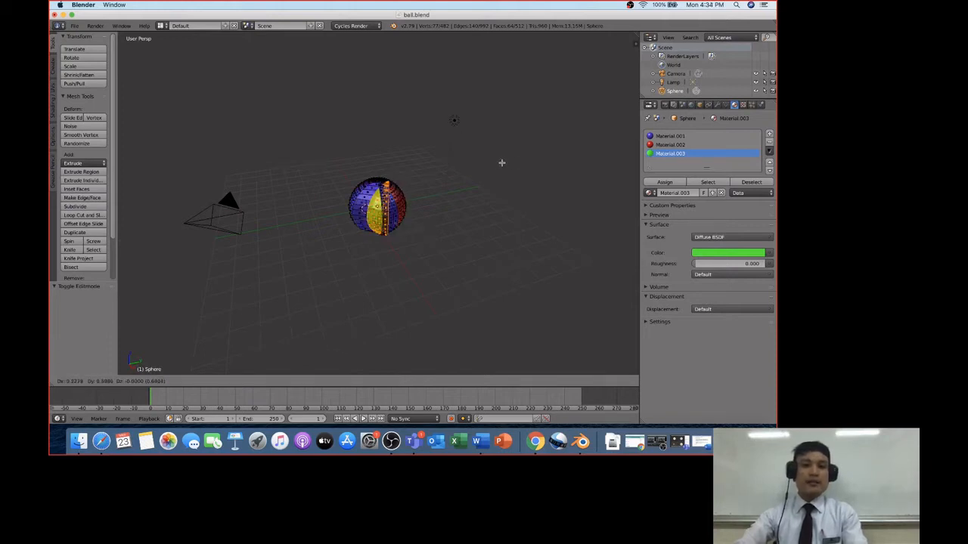
{"action": "key", "text": "z"}
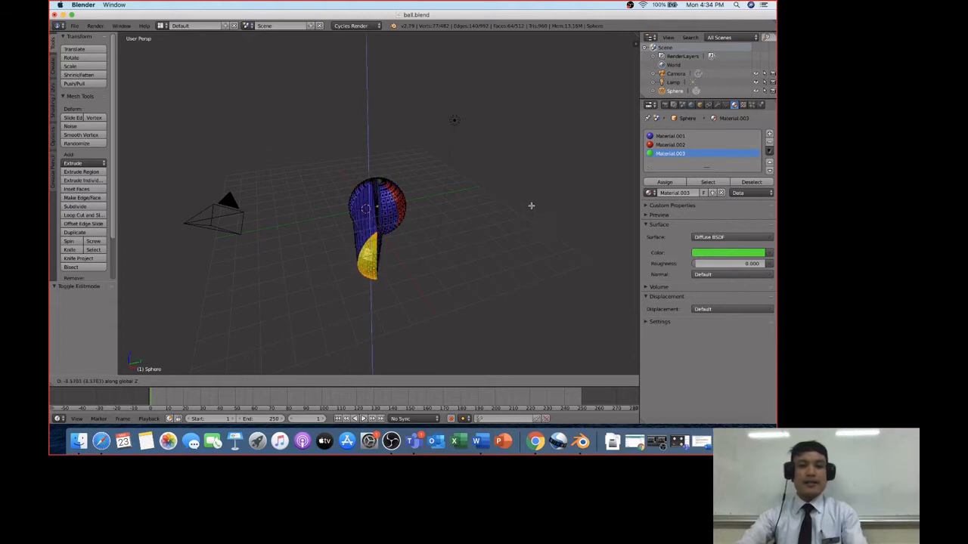
{"action": "right_click", "coordinate": [526, 200]}
Step: Inspect the ball's selected green segment up close and its position relative to the lamp and camera
{"action": "scroll", "coordinate": [525, 198], "scroll_direction": "down", "scroll_amount": 3}
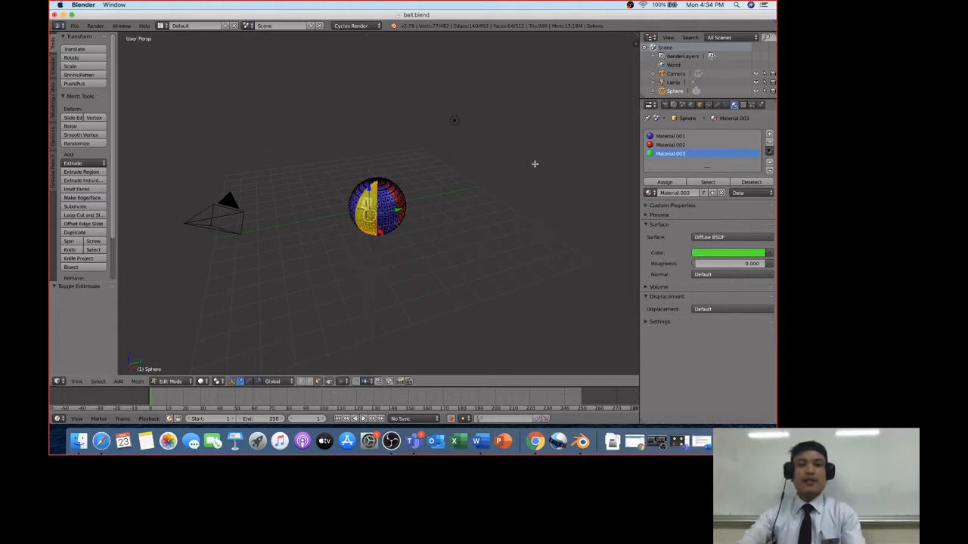
{"action": "scroll", "coordinate": [528, 171], "scroll_direction": "up", "scroll_amount": 5}
{"action": "scroll", "coordinate": [528, 171], "scroll_direction": "down", "scroll_amount": 2}
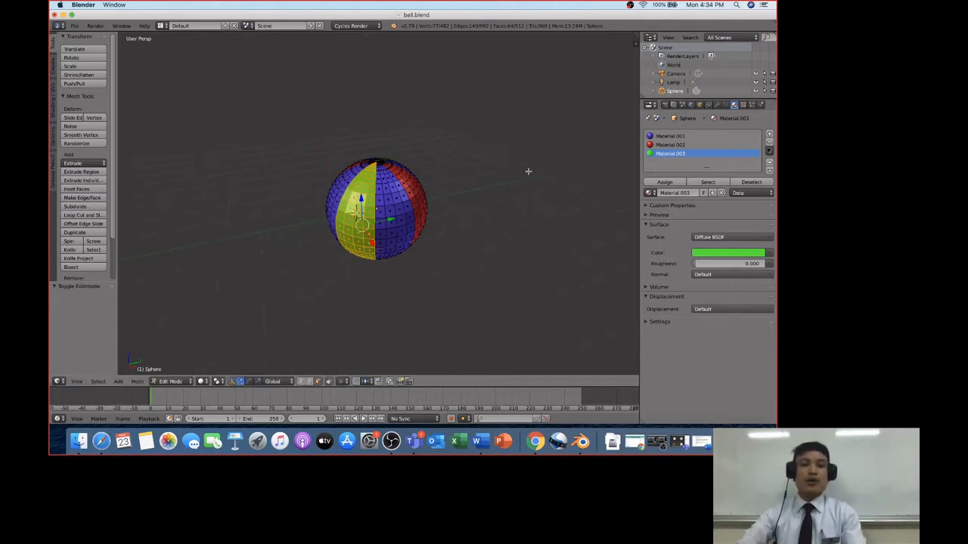
{"action": "scroll", "coordinate": [495, 186], "scroll_direction": "up", "scroll_amount": 3}
{"action": "scroll", "coordinate": [495, 186], "scroll_direction": "down", "scroll_amount": 5}
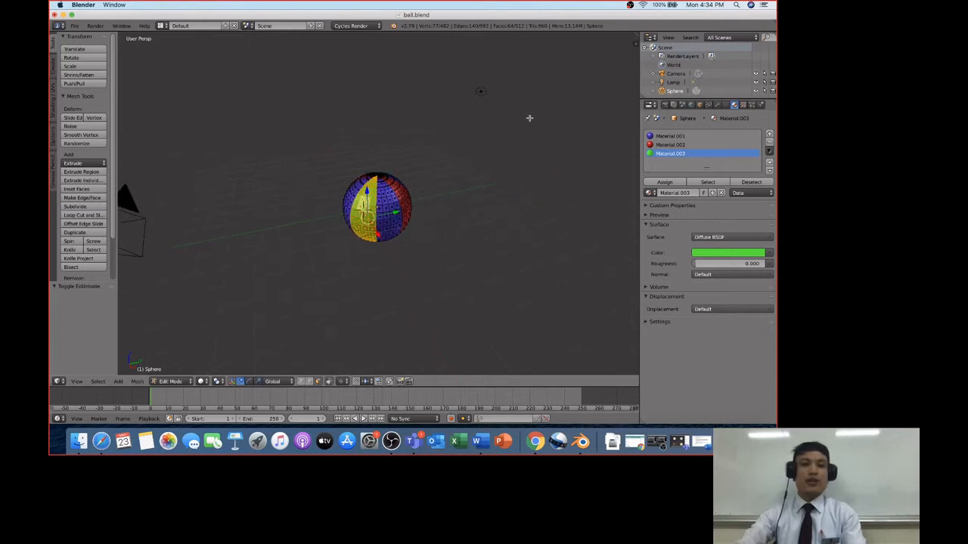
{"action": "middle_click_drag", "start_coordinate": [531, 130], "coordinate": [534, 130]}
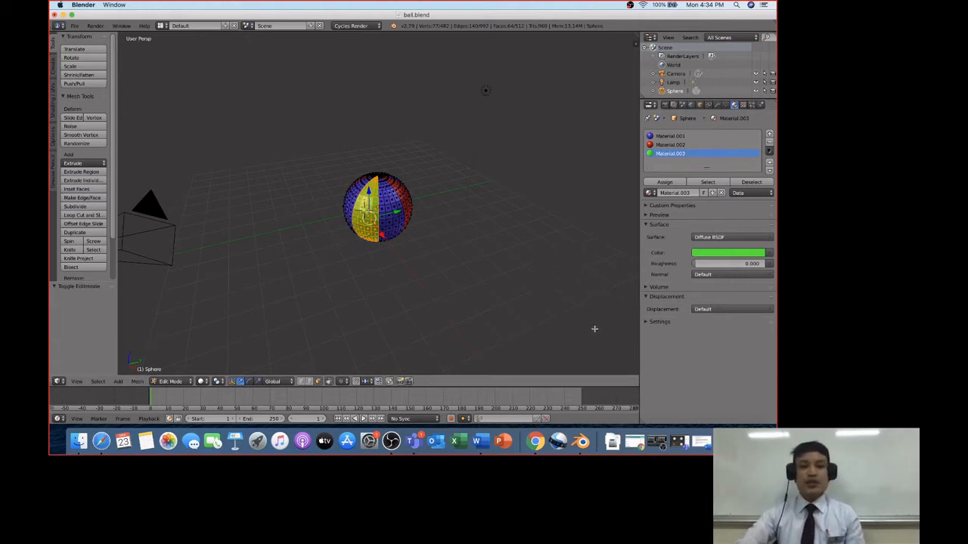
{"action": "scroll", "coordinate": [565, 311], "scroll_direction": "up", "scroll_amount": 5}
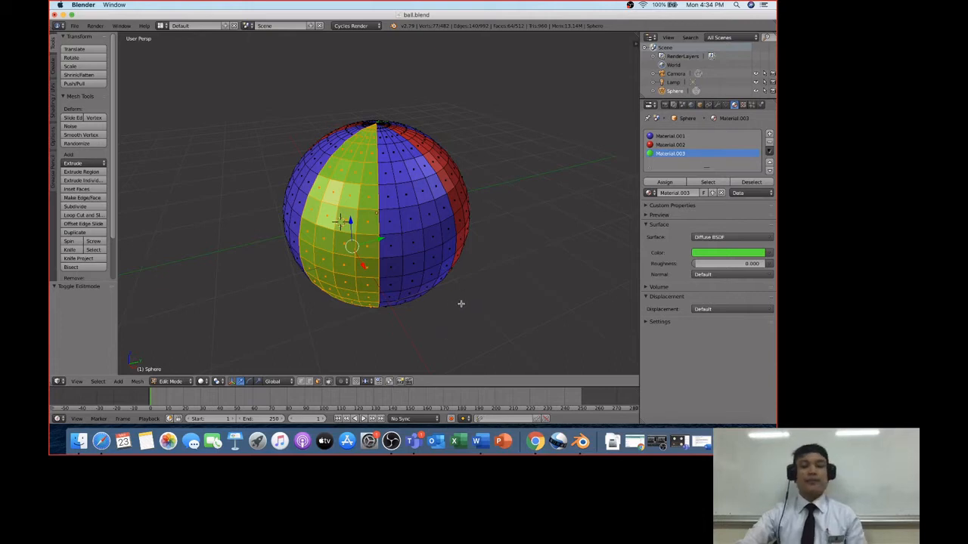
{"action": "left_click", "coordinate": [441, 448]}
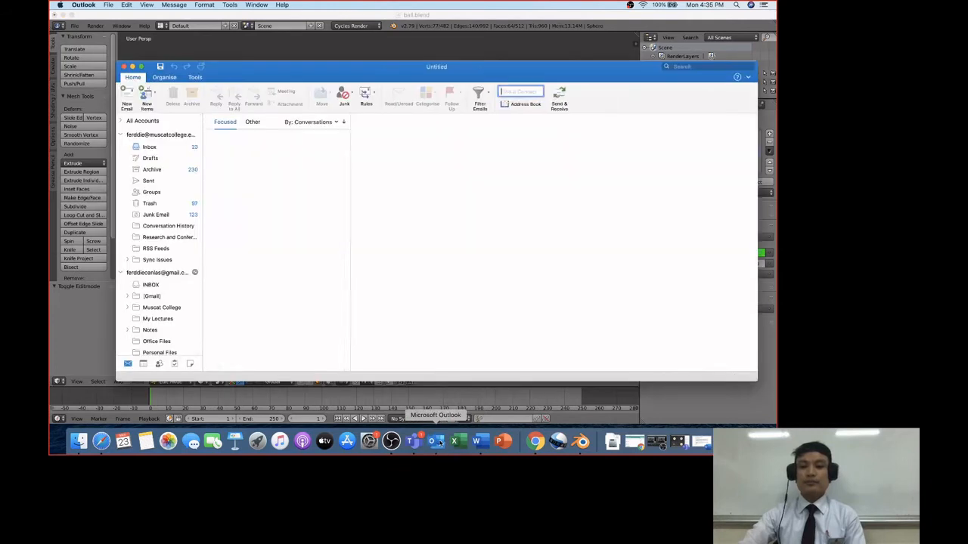
{"action": "right_click", "coordinate": [437, 443]}
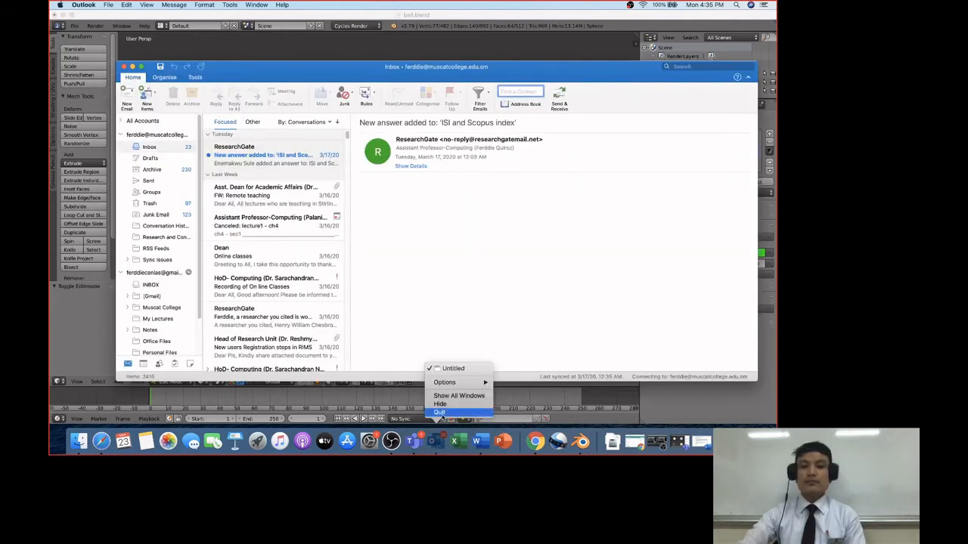
{"action": "left_click", "coordinate": [439, 413]}
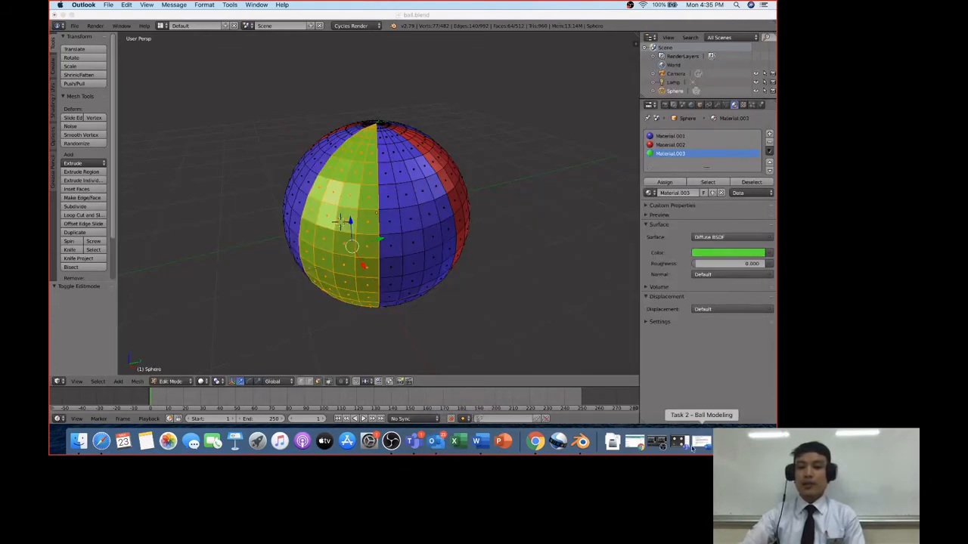
Step: Switch to the Task 2 - Ball Modeling document in Word and write item 15 as "To mix multiple shader/surface materials, activate the node editor"
{"action": "left_click", "coordinate": [697, 446]}
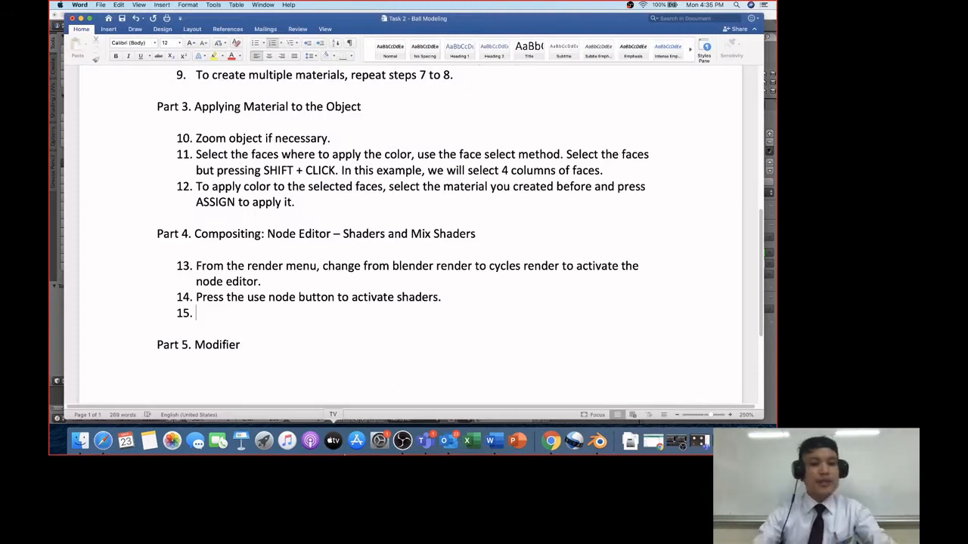
{"action": "type", "text": "TYp"}
{"action": "key", "text": "BackSpace"}
{"action": "key", "text": "BackSpace"}
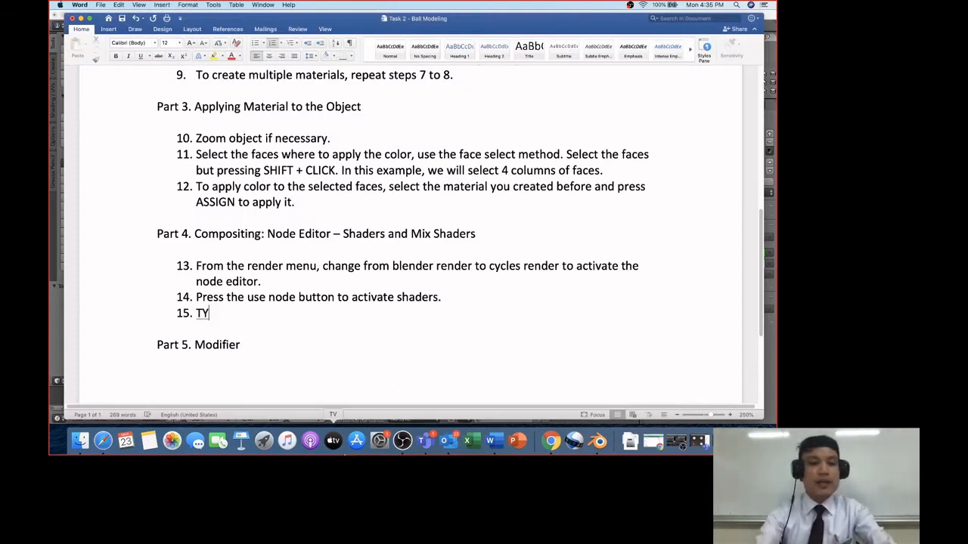
{"action": "type", "text": "o mix mu"}
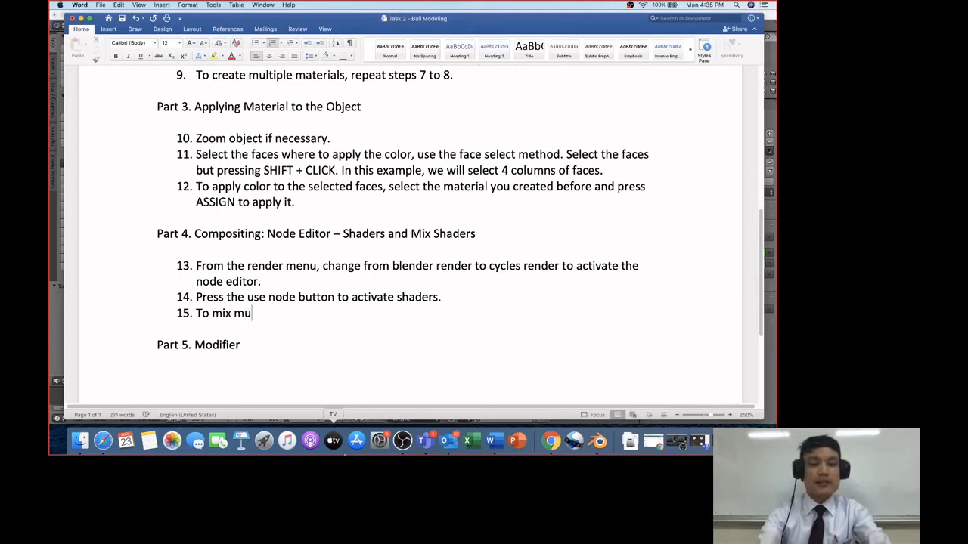
{"action": "type", "text": "ltiple shaed"}
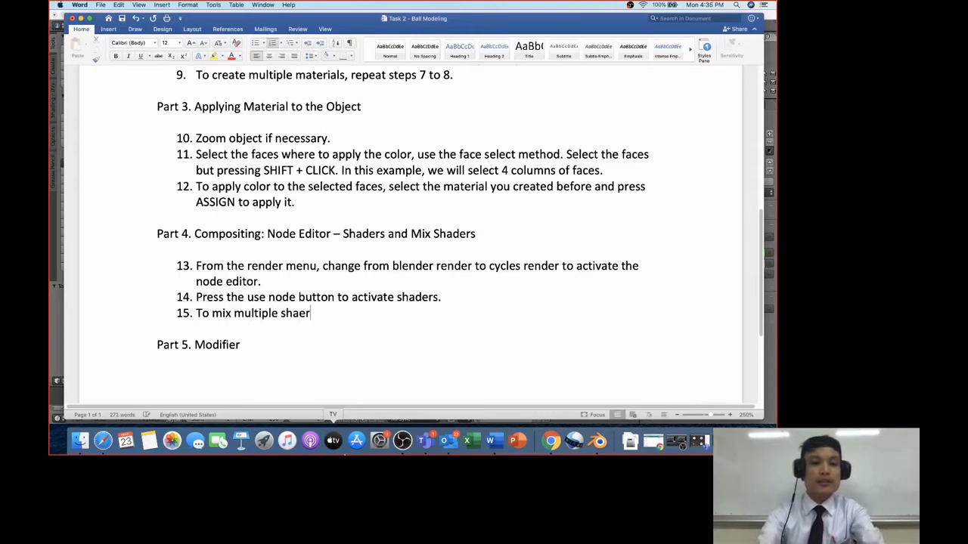
{"action": "key", "text": "BackSpace"}
{"action": "key", "text": "BackSpace"}
{"action": "key", "text": "BackSpace"}
{"action": "type", "text": "ader/"}
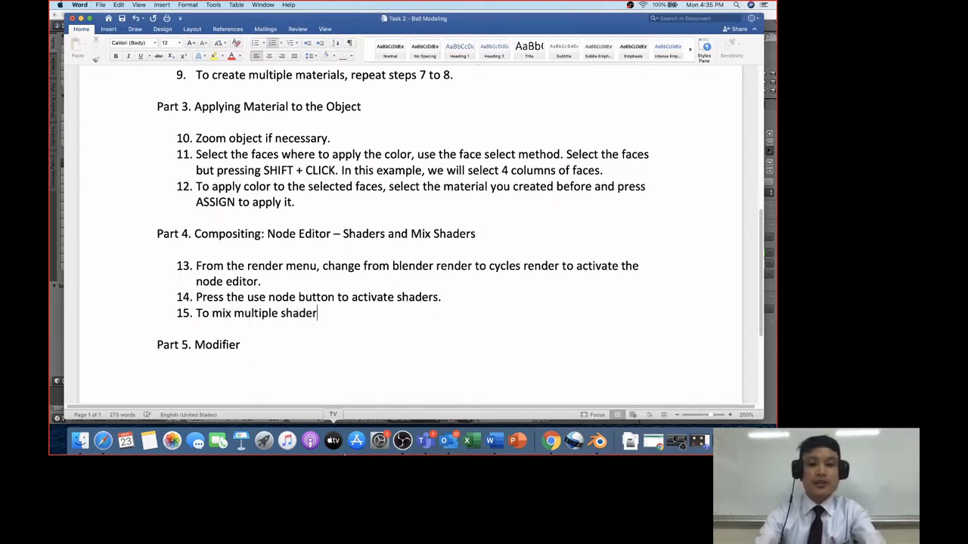
{"action": "type", "text": "surface"}
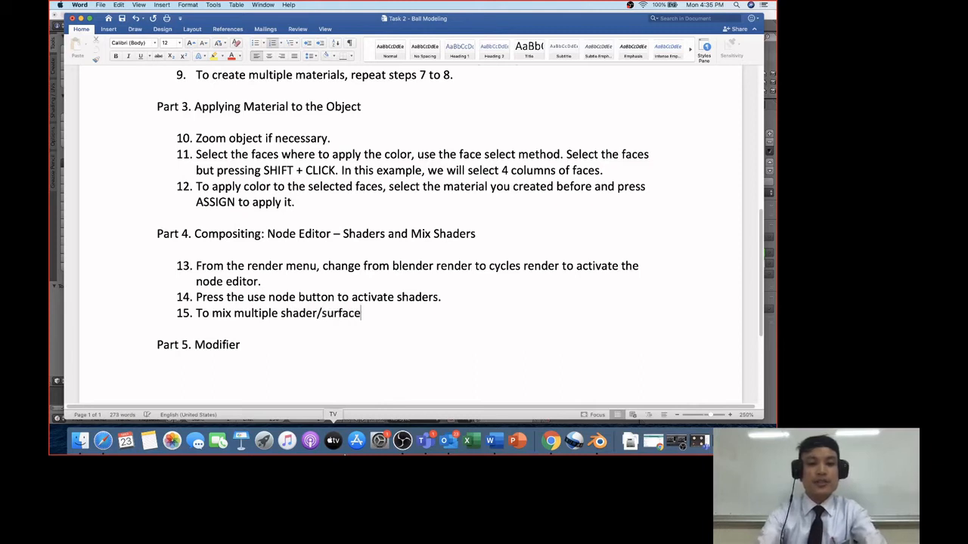
{"action": "type", "text": " materials"}
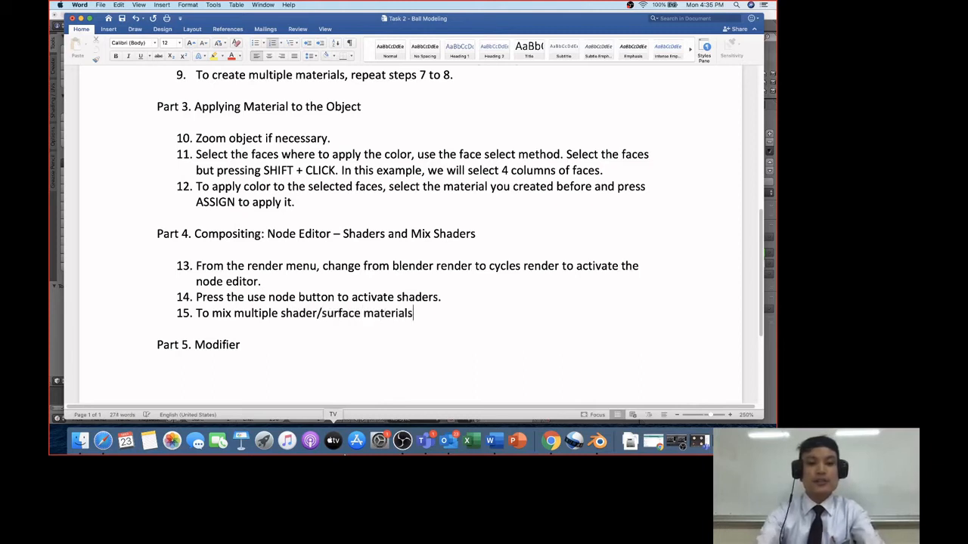
{"action": "type", "text": ", activate"}
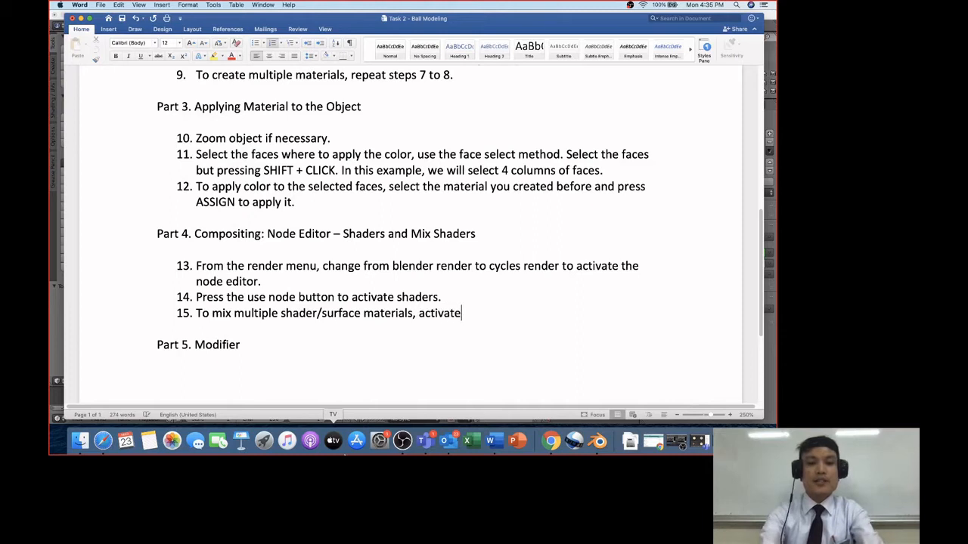
{"action": "type", "text": " the node editor"}
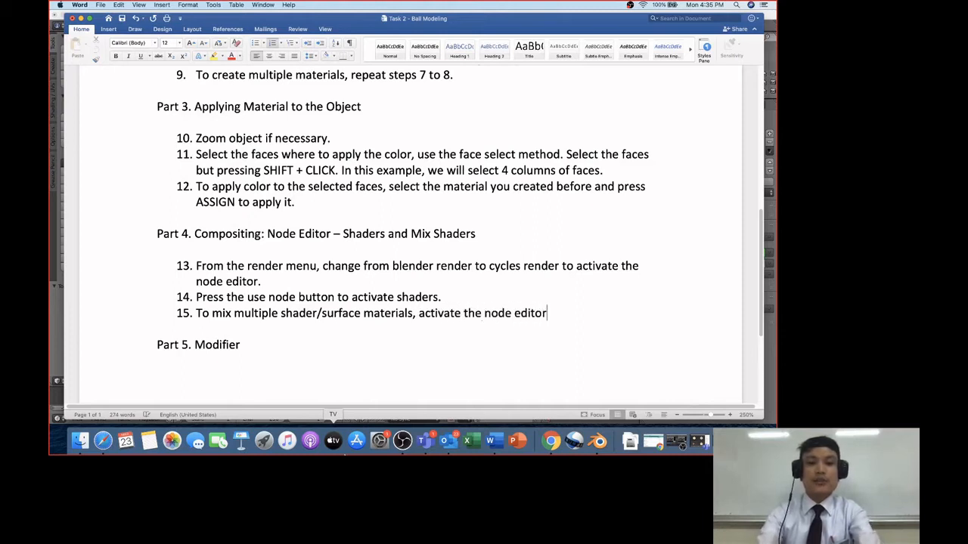
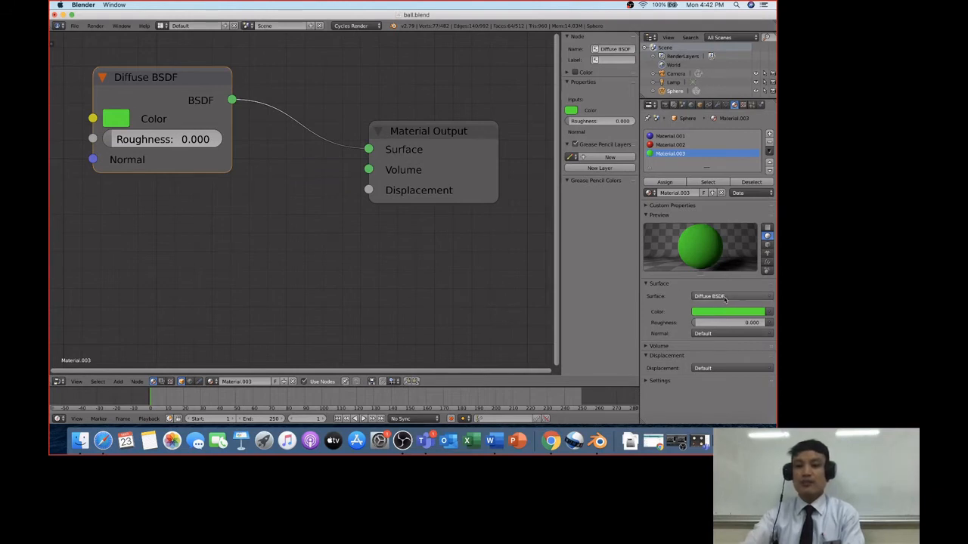
Step: Add a Glossy BSDF shader node below the Diffuse BSDF and shift the Material Output node farther from the shaders
{"action": "left_click", "coordinate": [118, 382]}
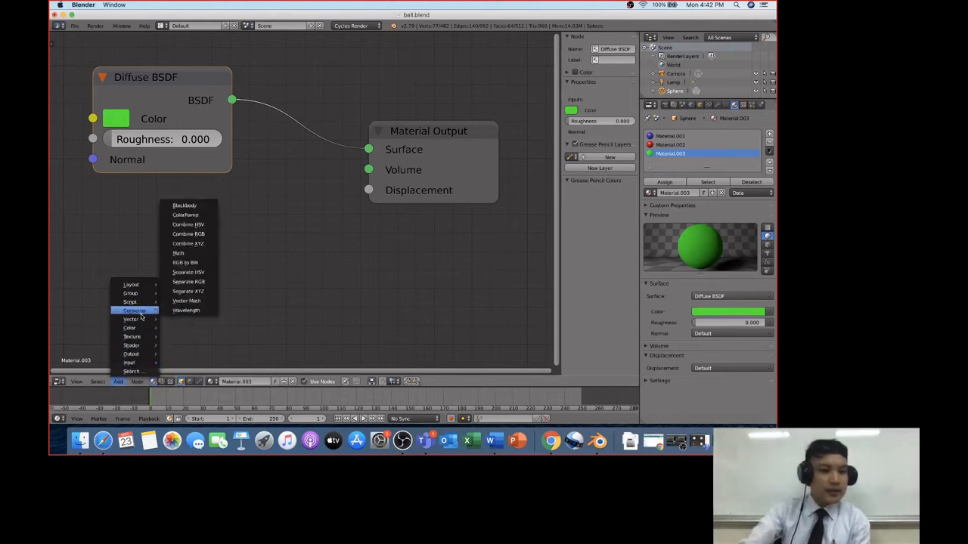
{"action": "mouse_move", "coordinate": [142, 345]}
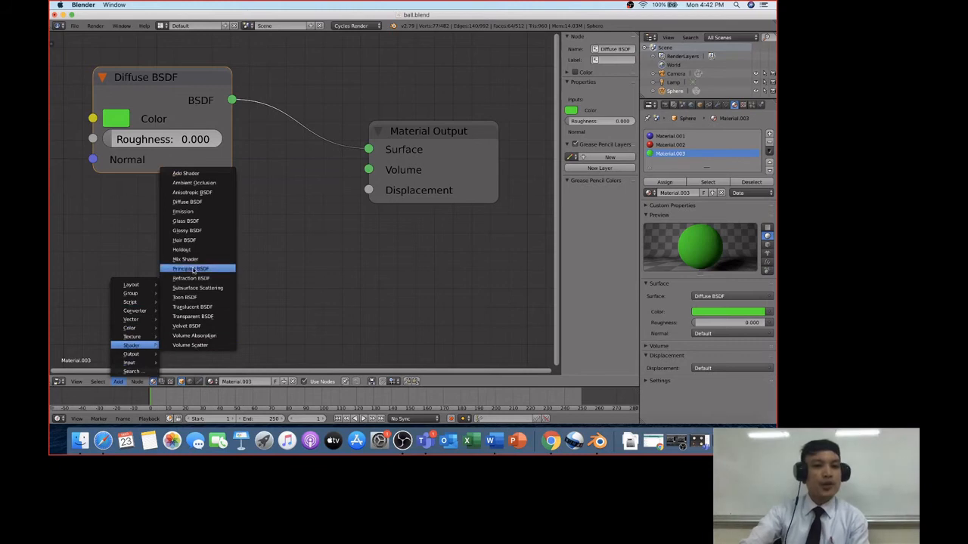
{"action": "left_click", "coordinate": [187, 230]}
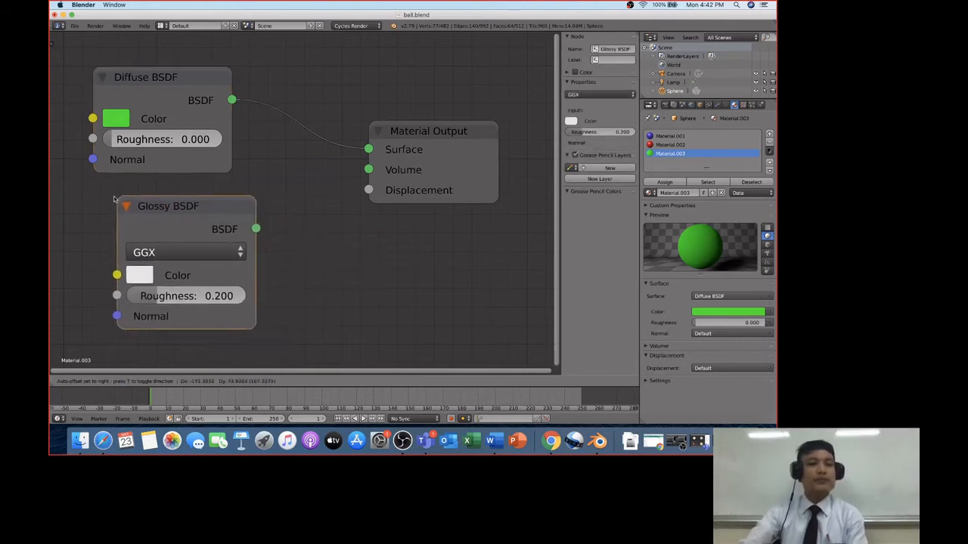
{"action": "left_click", "coordinate": [98, 201]}
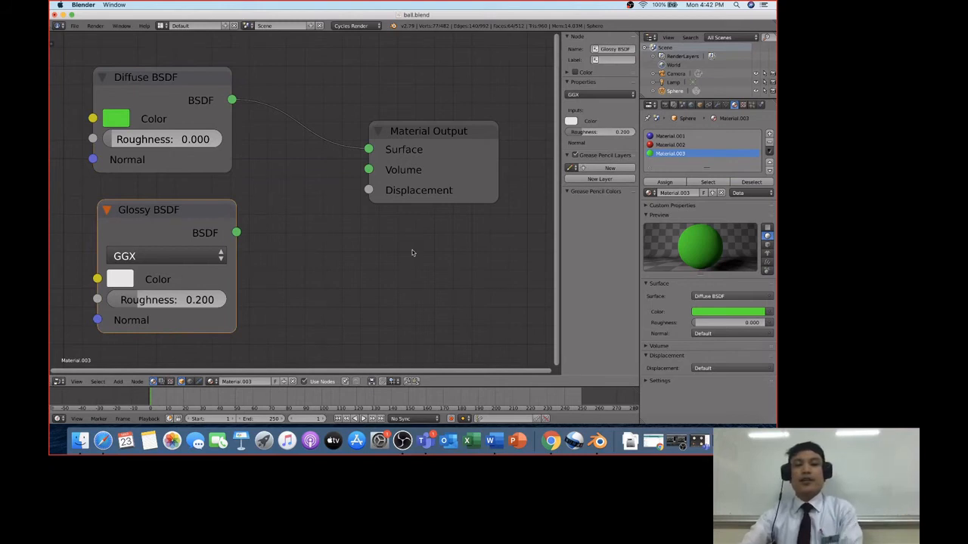
{"action": "left_click_drag", "start_coordinate": [428, 140], "coordinate": [451, 115]}
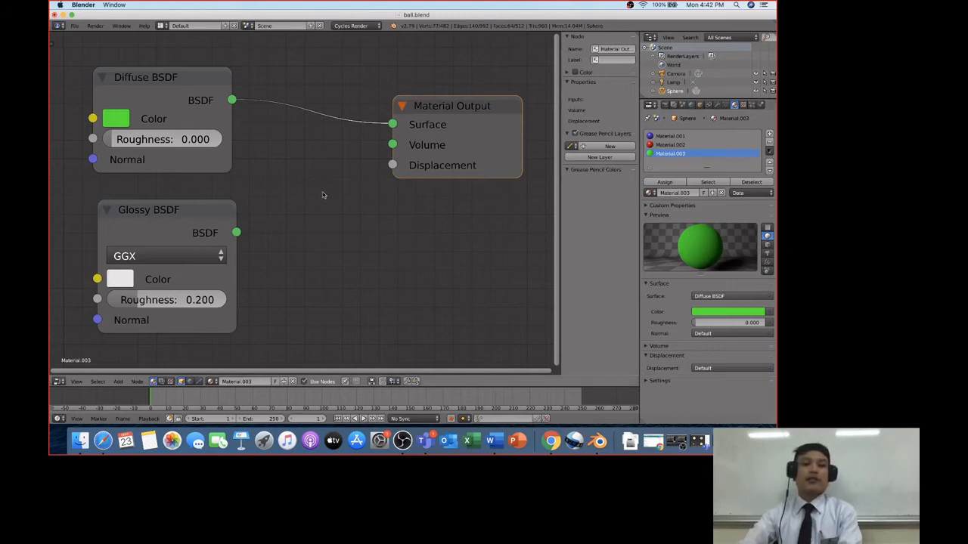
Step: Alternate the Material Output's Surface link between the Glossy BSDF and Diffuse BSDF nodes, ending on the Glossy BSDF
{"action": "left_click_drag", "start_coordinate": [237, 233], "coordinate": [392, 123]}
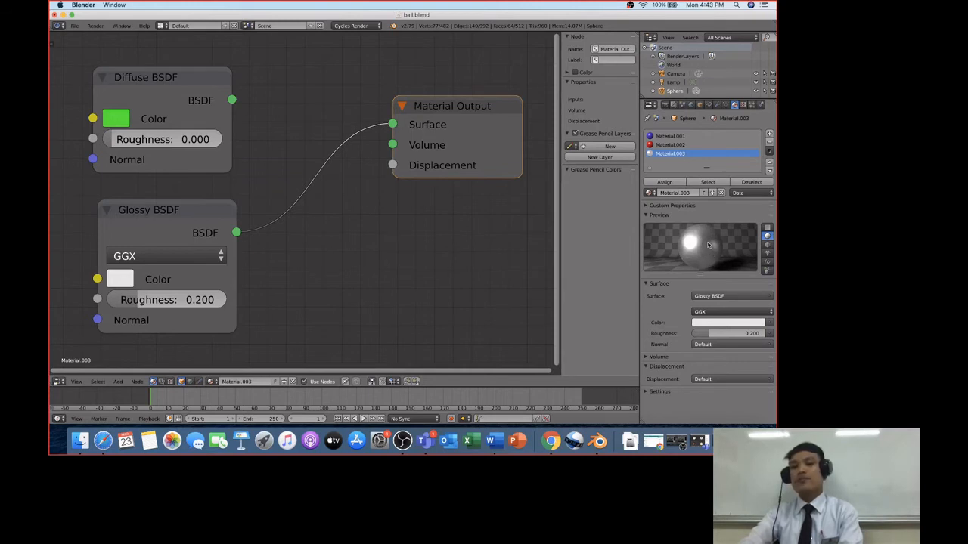
{"action": "left_click_drag", "start_coordinate": [233, 100], "coordinate": [392, 124]}
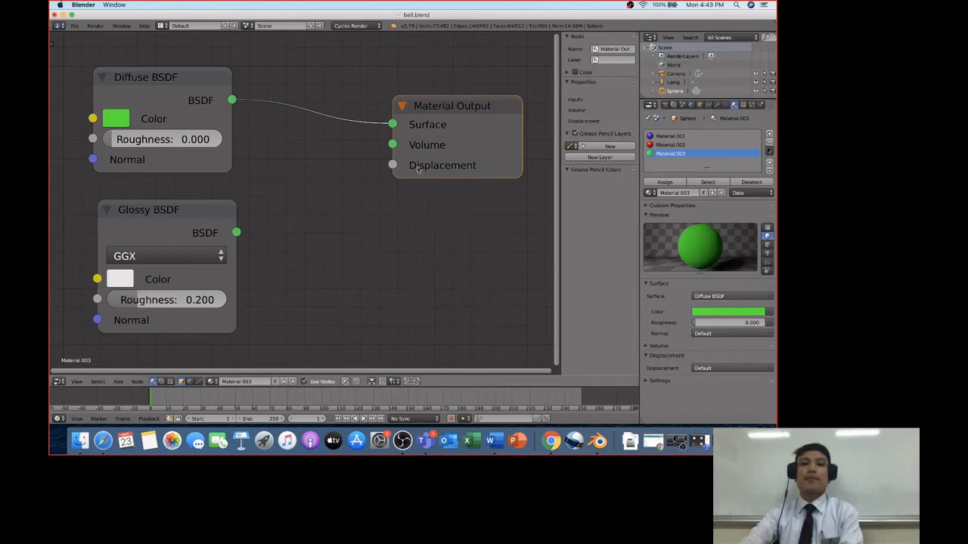
{"action": "left_click_drag", "start_coordinate": [236, 233], "coordinate": [393, 124]}
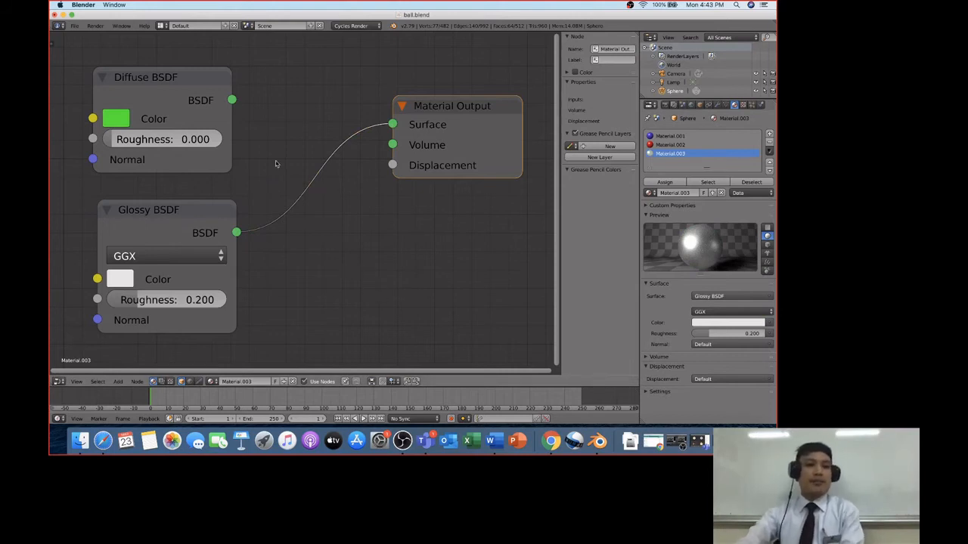
{"action": "left_click_drag", "start_coordinate": [233, 100], "coordinate": [391, 124]}
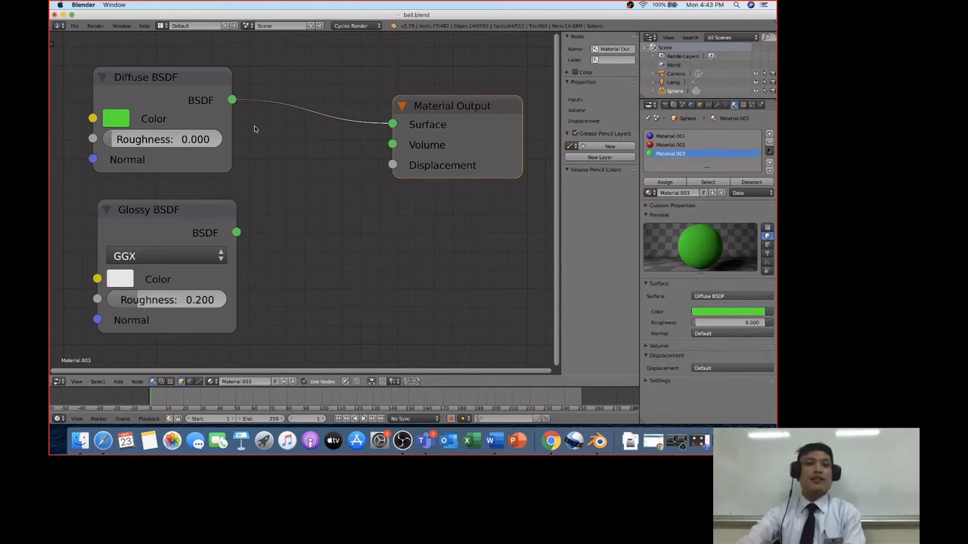
{"action": "left_click_drag", "start_coordinate": [237, 233], "coordinate": [392, 124]}
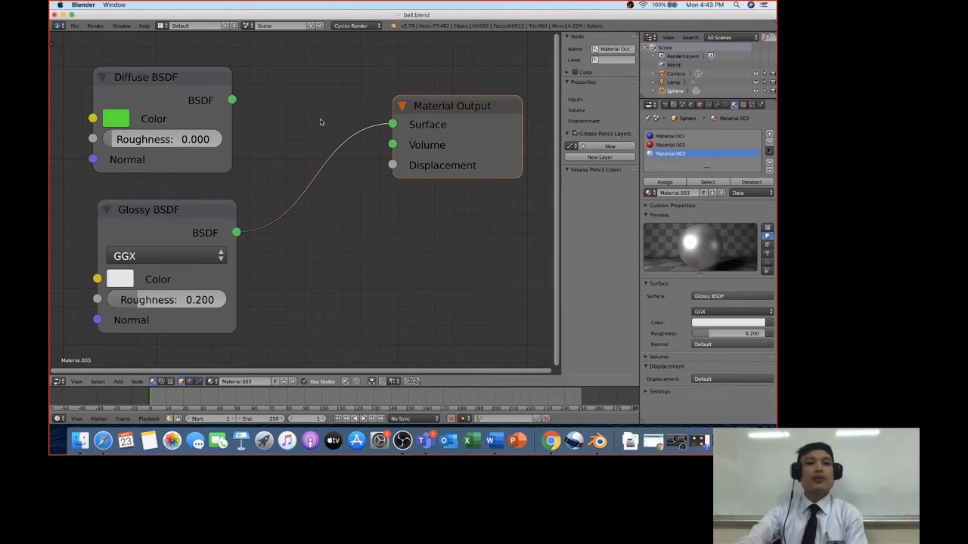
Step: Switch to the Word document and add item 17 reading "To combine multiple shades/materials use the mix shader."
{"action": "left_click", "coordinate": [493, 441]}
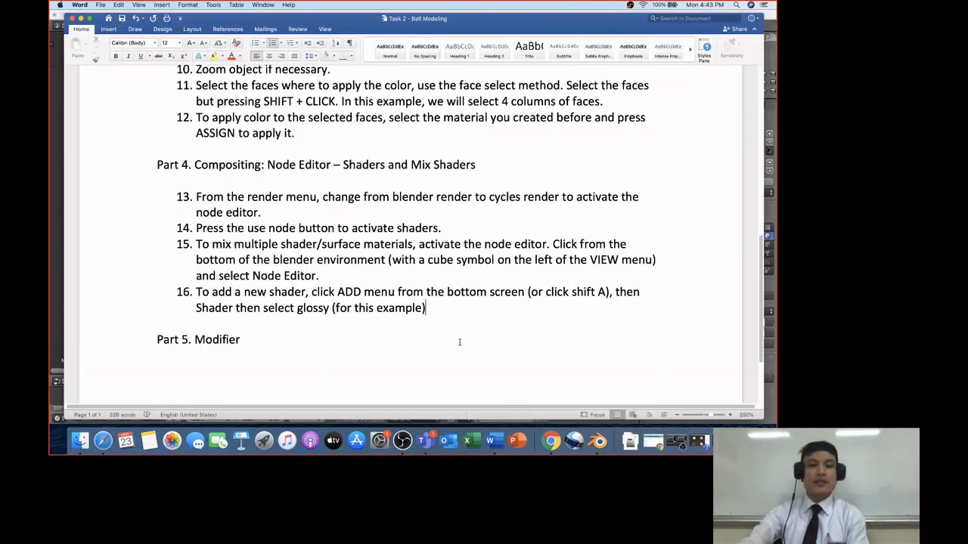
{"action": "key", "text": "Return"}
{"action": "type", "text": "To combile"}
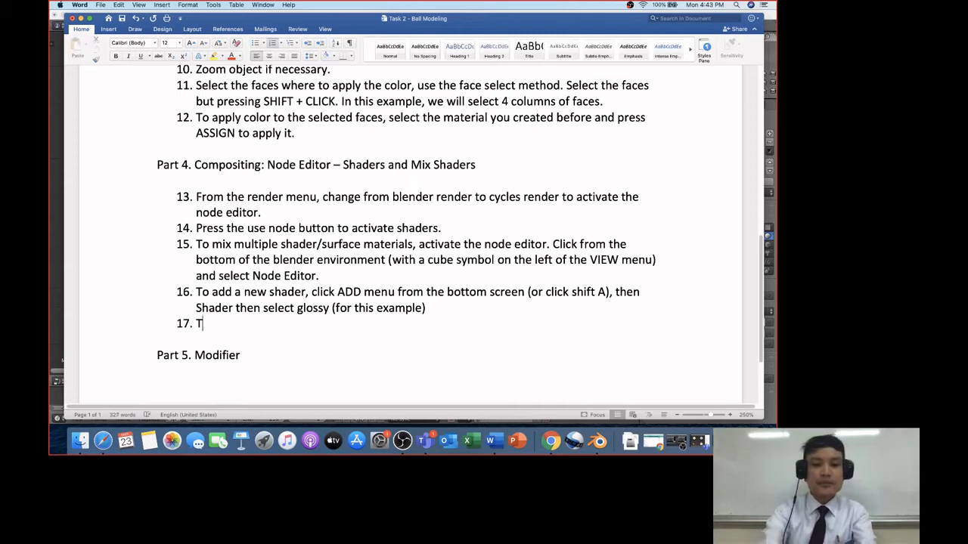
{"action": "key", "text": "BackSpace"}
{"action": "key", "text": "BackSpace"}
{"action": "type", "text": "ne mix"}
{"action": "key", "text": "BackSpace"}
{"action": "key", "text": "BackSpace"}
{"action": "type", "text": "u"}
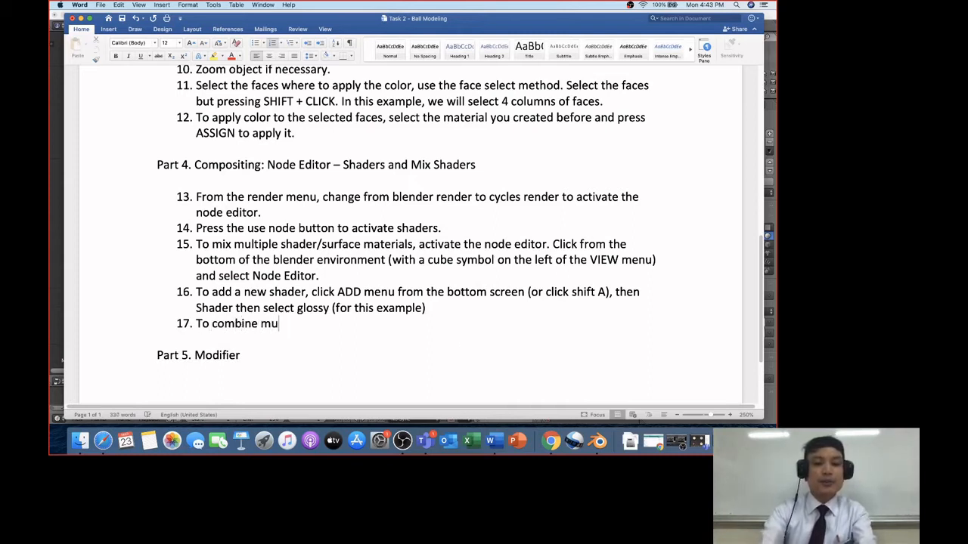
{"action": "type", "text": "ltiple shades/matr"}
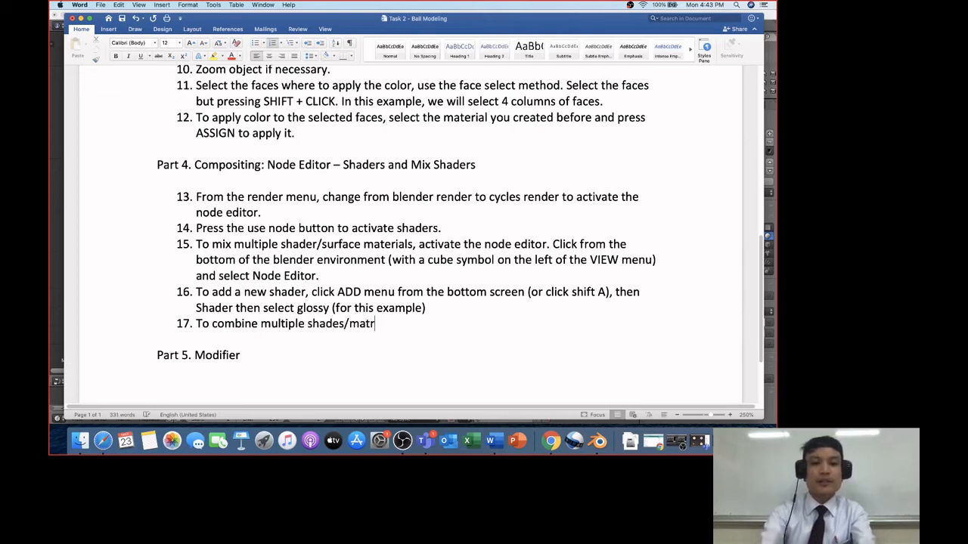
{"action": "key", "text": "BackSpace"}
{"action": "type", "text": "eair"}
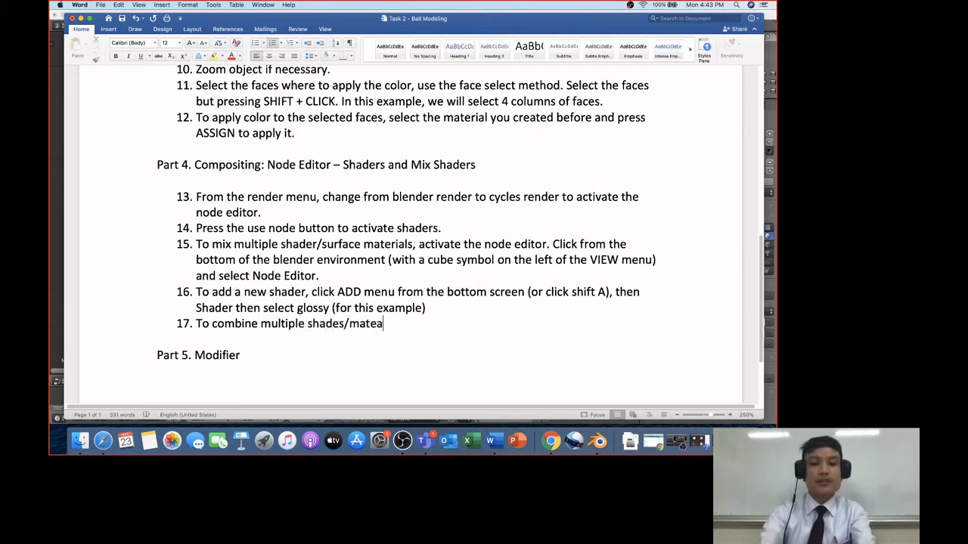
{"action": "key", "text": "BackSpace"}
{"action": "key", "text": "BackSpace"}
{"action": "key", "text": "BackSpace"}
{"action": "type", "text": "rials "}
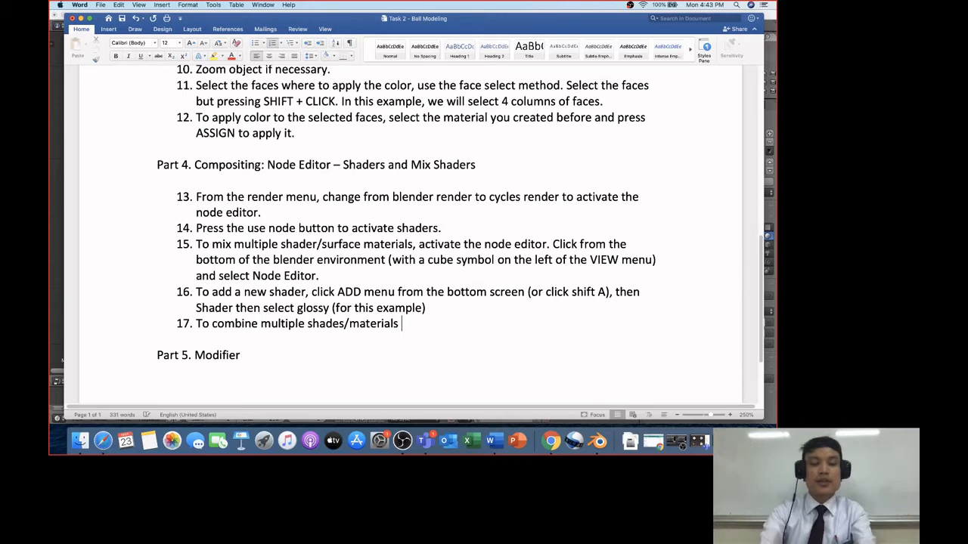
{"action": "type", "text": "use the mix"}
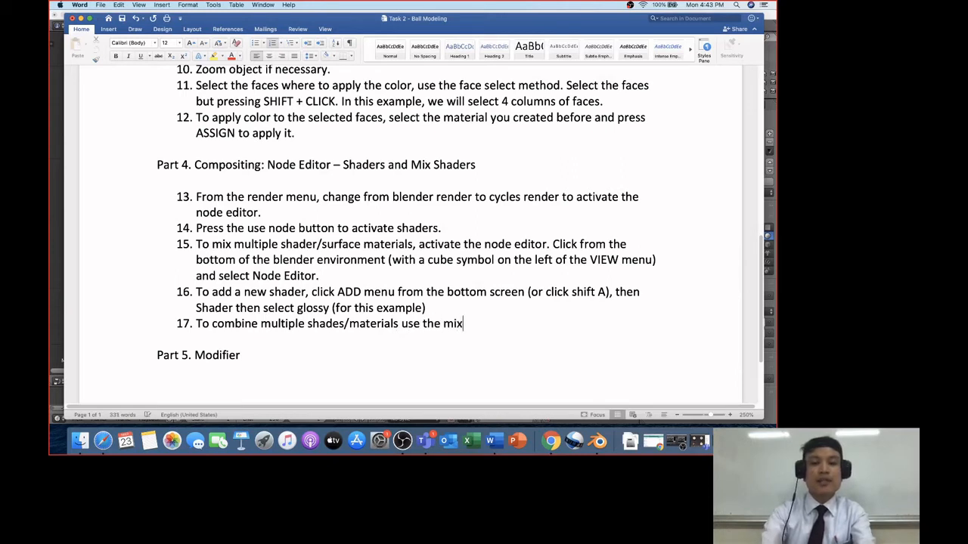
{"action": "type", "text": " shader. Fo"}
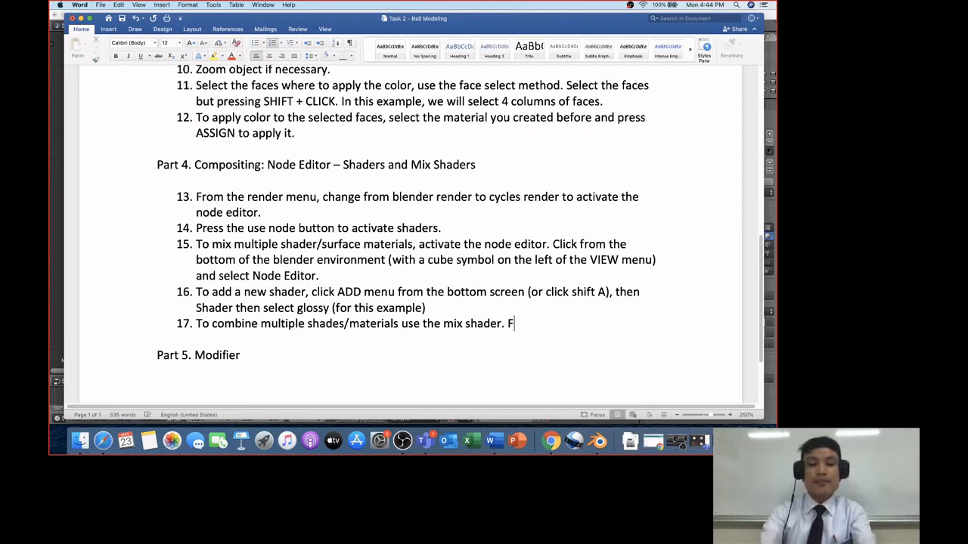
{"action": "key", "text": "BackSpace"}
{"action": "key", "text": "BackSpace"}
{"action": "type", "text": "Same"}
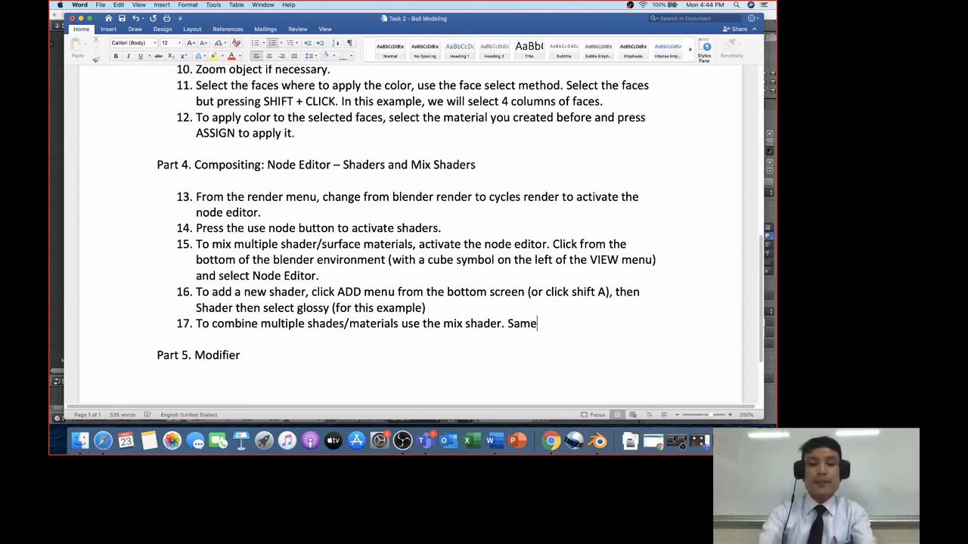
{"action": "type", "text": " step in"}
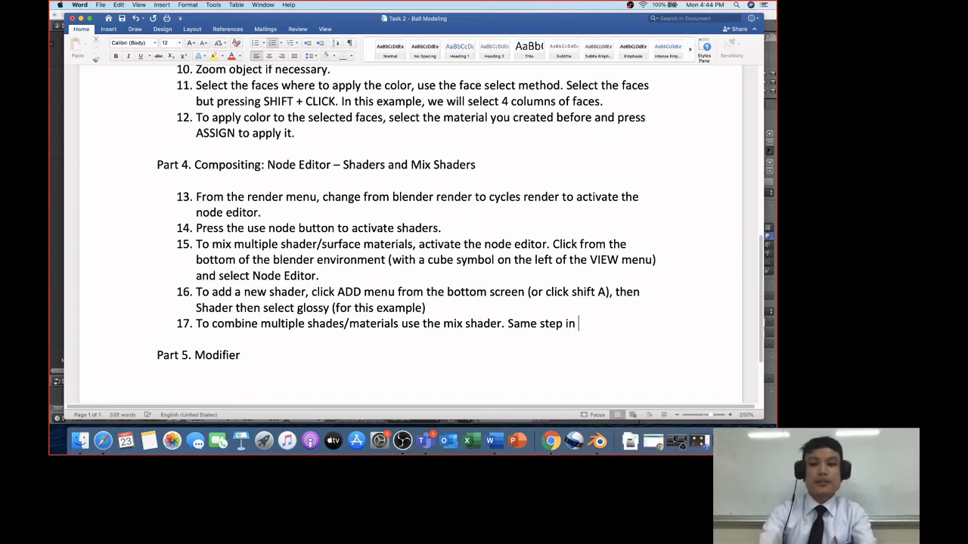
{"action": "key", "text": "BackSpace"}
{"action": "key", "text": "BackSpace"}
{"action": "key", "text": "BackSpace"}
{"action": "key", "text": "BackSpace"}
{"action": "key", "text": "BackSpace"}
{"action": "key", "text": "BackSpace"}
{"action": "key", "text": "BackSpace"}
{"action": "key", "text": "BackSpace"}
{"action": "key", "text": "BackSpace"}
{"action": "key", "text": "BackSpace"}
{"action": "key", "text": "BackSpace"}
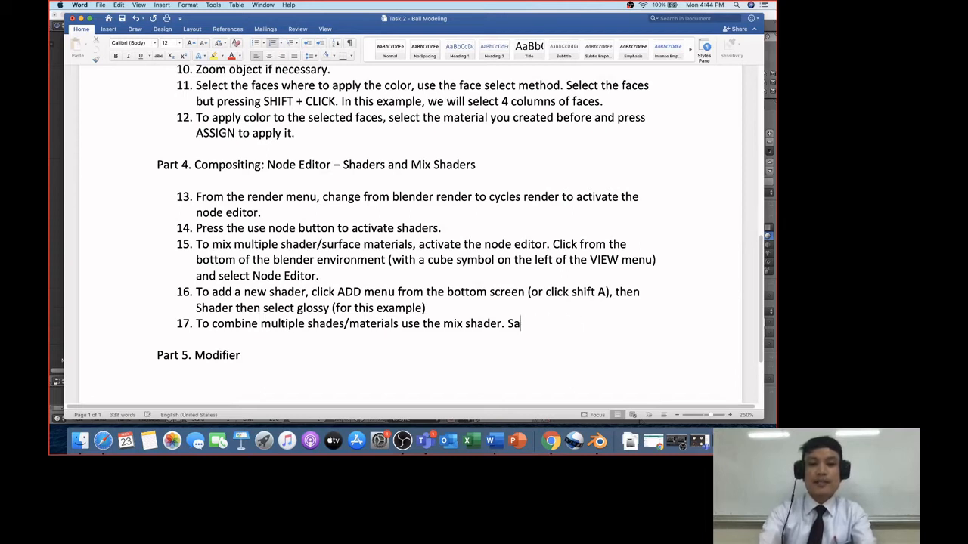
{"action": "key", "text": "BackSpace"}
Step: Complete item 17 with the sentence "Follow step 16, but select Mix Shader."
{"action": "type", "text": "Follow step 16, but select "}
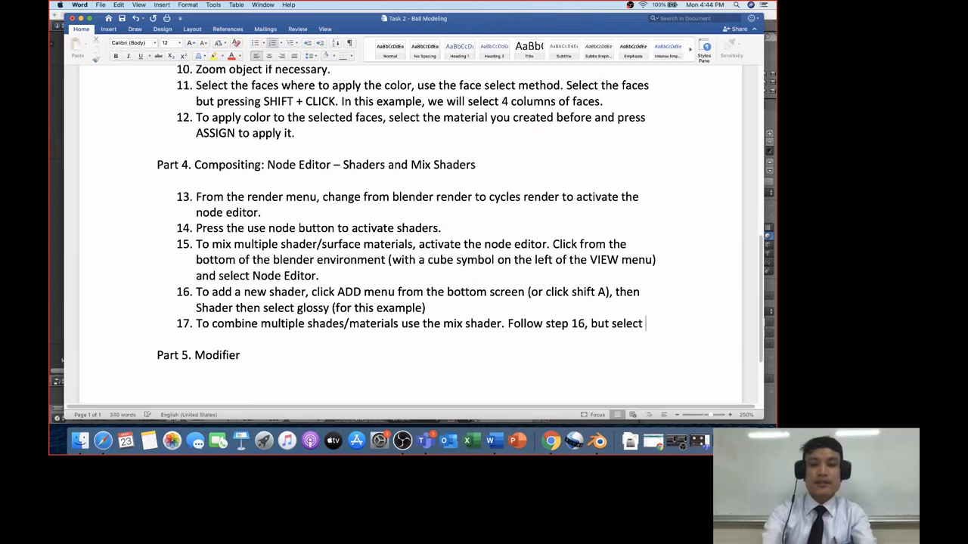
{"action": "type", "text": "m"}
{"action": "key", "text": "BackSpace"}
{"action": "type", "text": "Mix"}
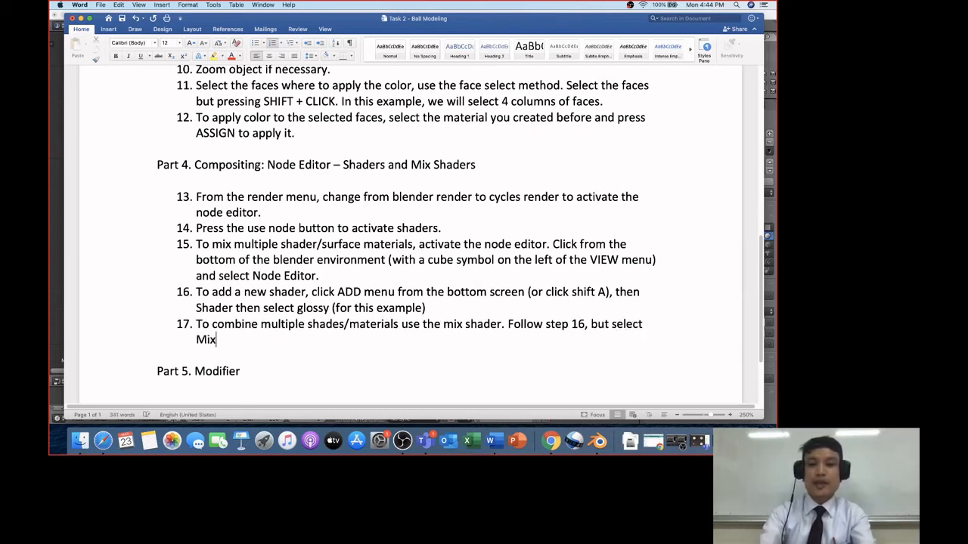
{"action": "type", "text": " Shader."}
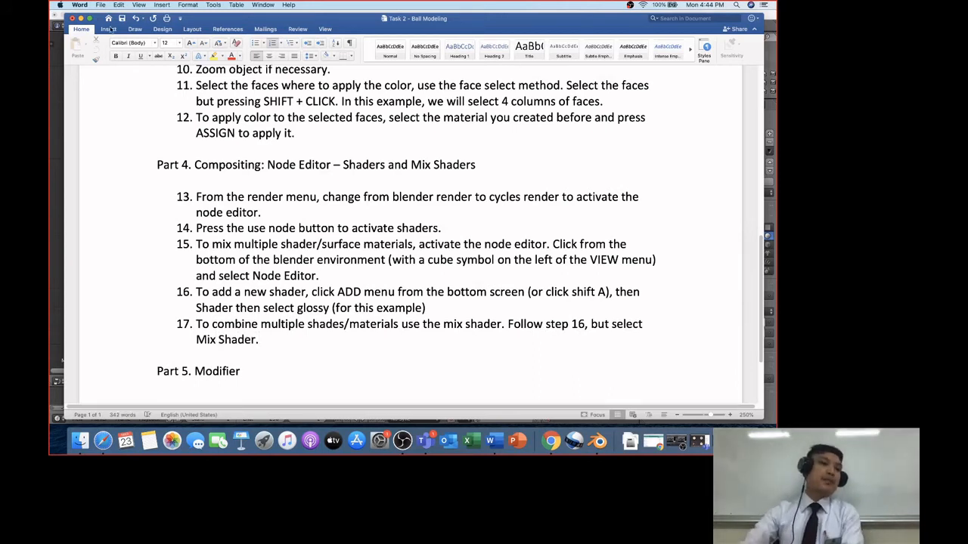
Step: Return to Blender and insert a Mix Shader node into the link between the Glossy BSDF and the Material Output
{"action": "left_click", "coordinate": [81, 18]}
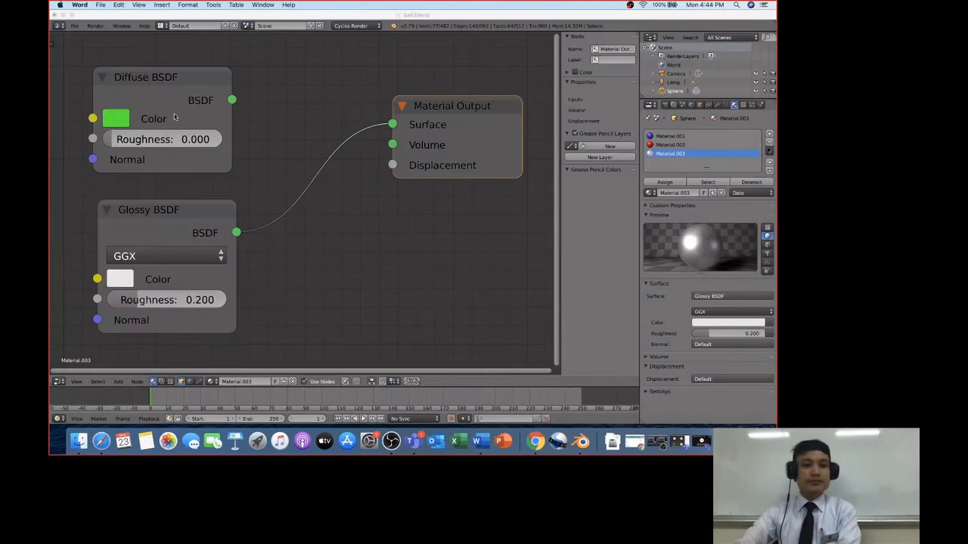
{"action": "left_click", "coordinate": [119, 384]}
{"action": "left_click", "coordinate": [118, 383]}
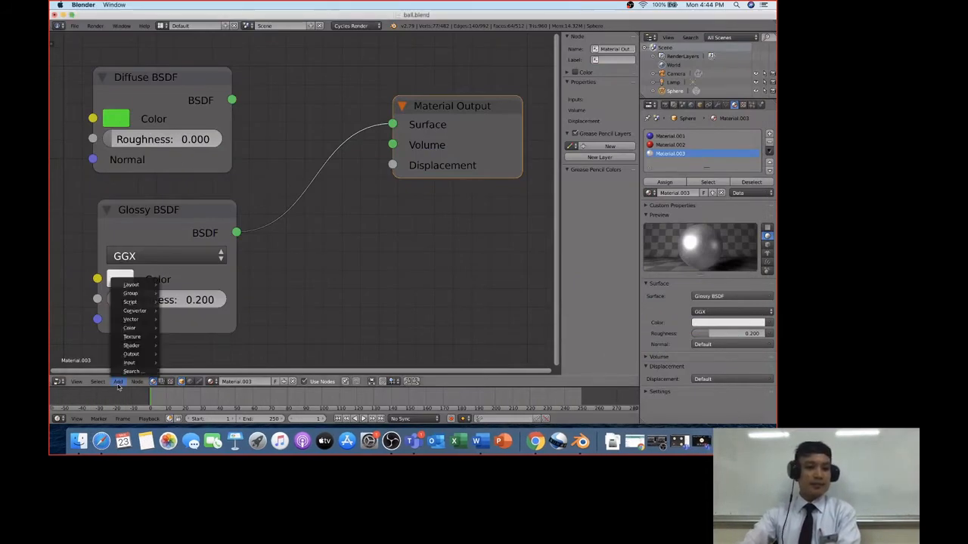
{"action": "mouse_move", "coordinate": [140, 347]}
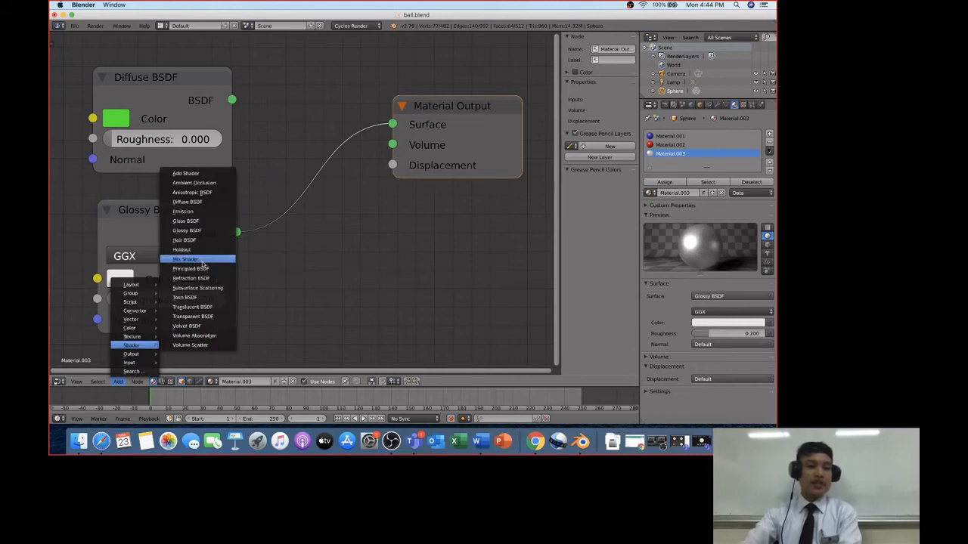
{"action": "left_click", "coordinate": [182, 259]}
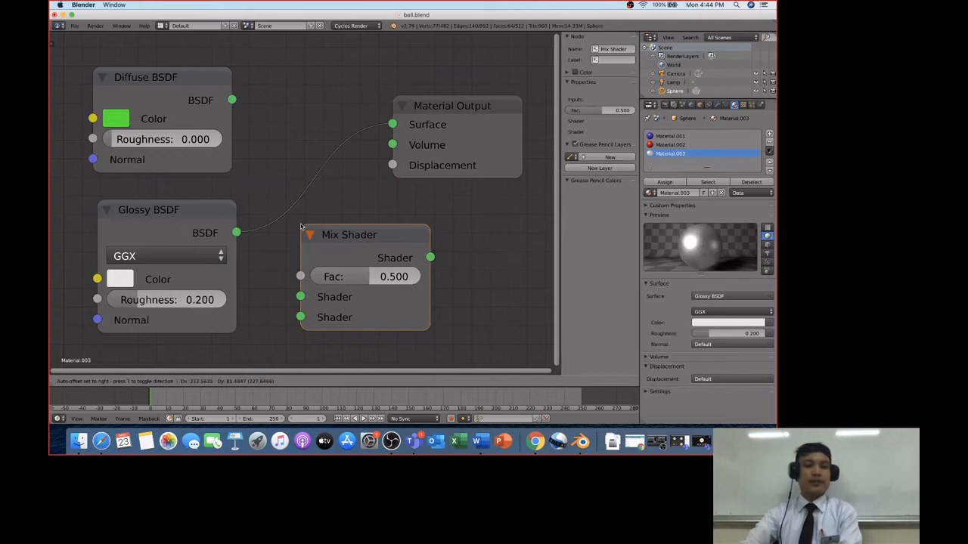
{"action": "left_click", "coordinate": [240, 115]}
{"action": "mouse_move", "coordinate": [371, 111]}
{"action": "left_mouse_down"}
{"action": "mouse_move", "coordinate": [344, 93]}
{"action": "mouse_move", "coordinate": [354, 104]}
{"action": "left_mouse_up"}
{"action": "left_click_drag", "start_coordinate": [399, 125], "coordinate": [407, 113]}
Step: Arrange the Mix Shader and Material Output nodes side by side, level with the Diffuse BSDF node
{"action": "left_click_drag", "start_coordinate": [531, 113], "coordinate": [490, 192]}
{"action": "left_click_drag", "start_coordinate": [370, 371], "coordinate": [389, 370]}
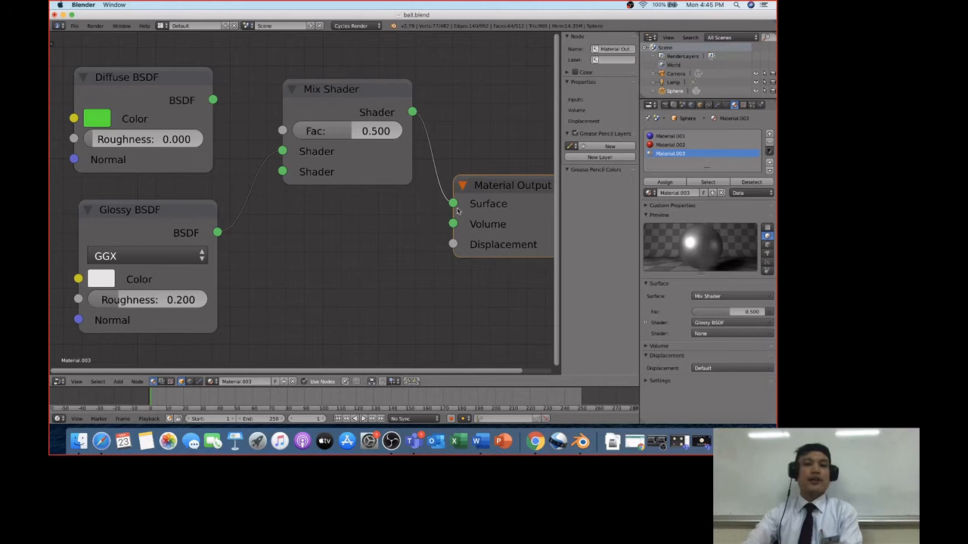
{"action": "left_click_drag", "start_coordinate": [489, 188], "coordinate": [507, 83]}
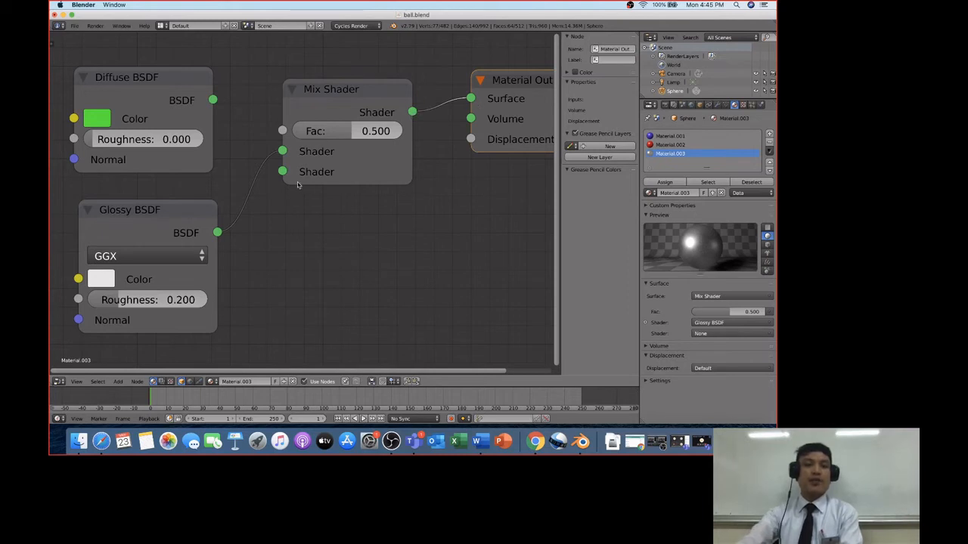
{"action": "left_click_drag", "start_coordinate": [320, 151], "coordinate": [322, 139]}
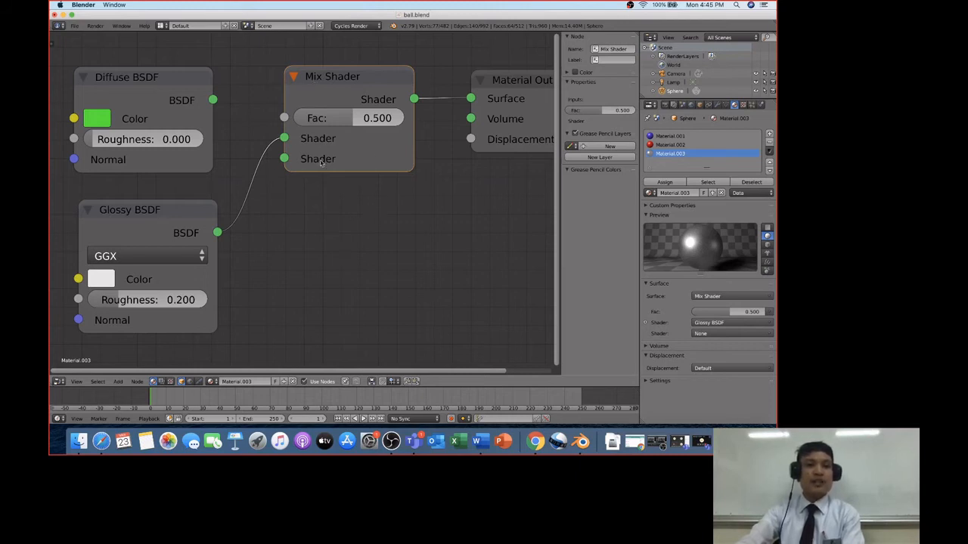
Step: Link the Diffuse BSDF to the Mix Shader's first Shader input and the Glossy BSDF to its second Shader input
{"action": "left_click_drag", "start_coordinate": [283, 140], "coordinate": [284, 159]}
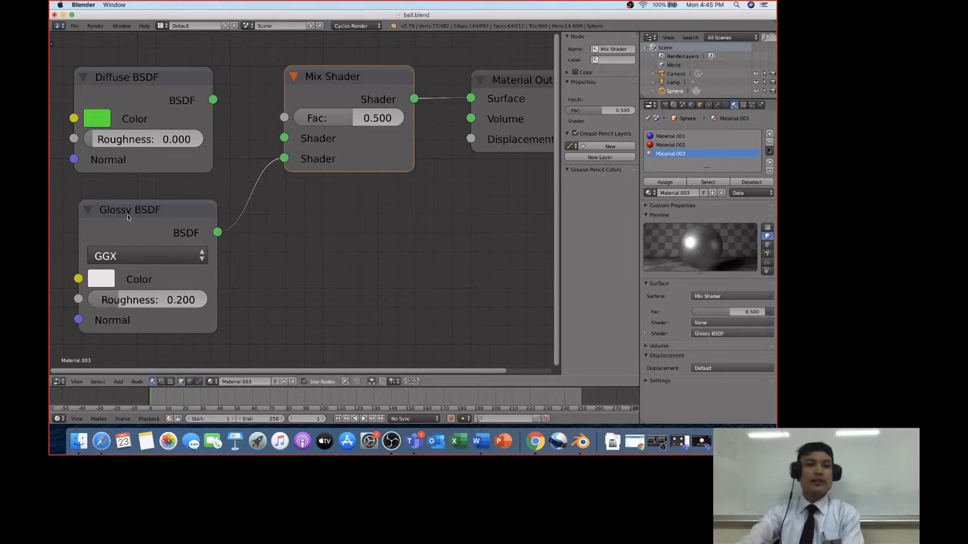
{"action": "left_click_drag", "start_coordinate": [213, 99], "coordinate": [284, 139]}
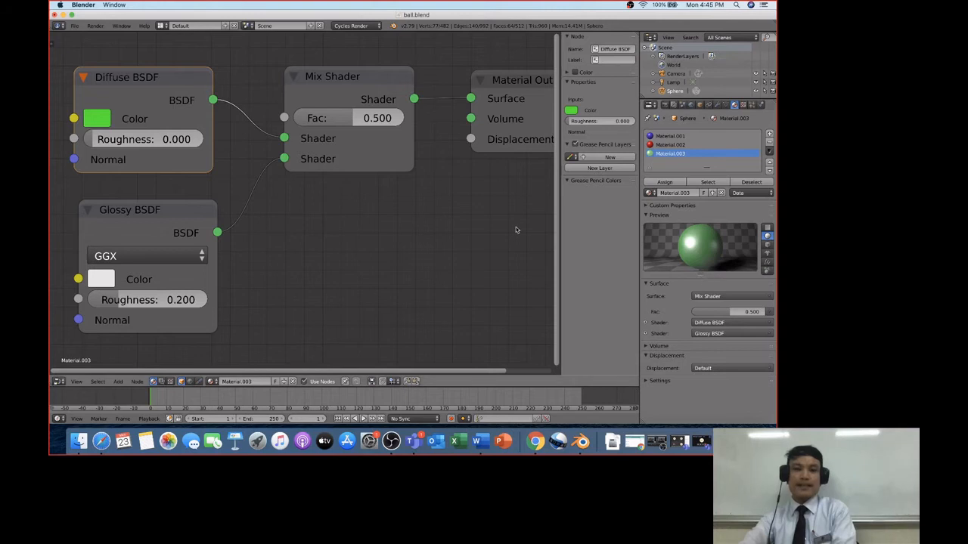
{"action": "left_click_drag", "start_coordinate": [284, 159], "coordinate": [291, 219]}
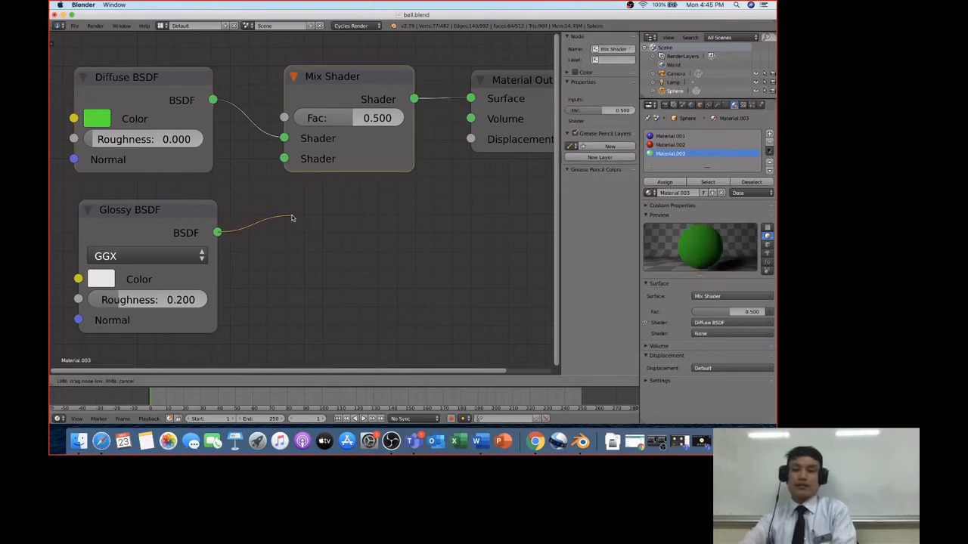
{"action": "left_click_drag", "start_coordinate": [292, 218], "coordinate": [284, 160]}
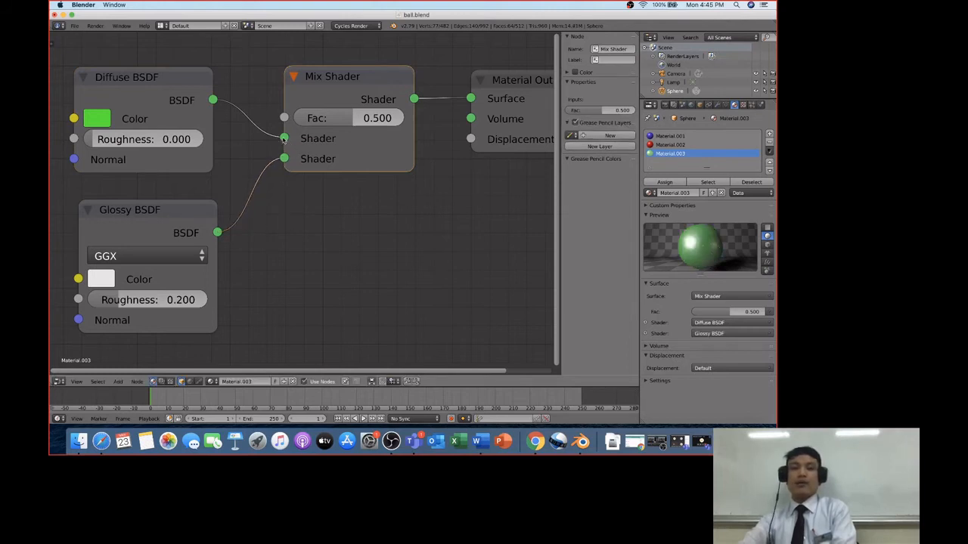
Step: Disconnect the Diffuse BSDF from the Mix Shader's first Shader input and link the two again
{"action": "left_click_drag", "start_coordinate": [285, 140], "coordinate": [264, 115]}
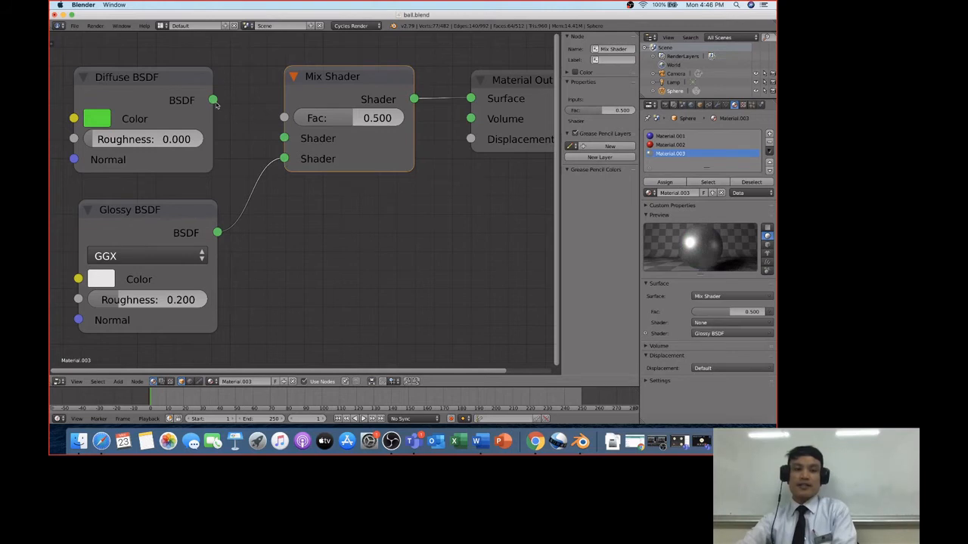
{"action": "mouse_move", "coordinate": [214, 102]}
{"action": "left_mouse_down"}
{"action": "mouse_move", "coordinate": [242, 121]}
{"action": "mouse_move", "coordinate": [229, 103]}
{"action": "left_mouse_up"}
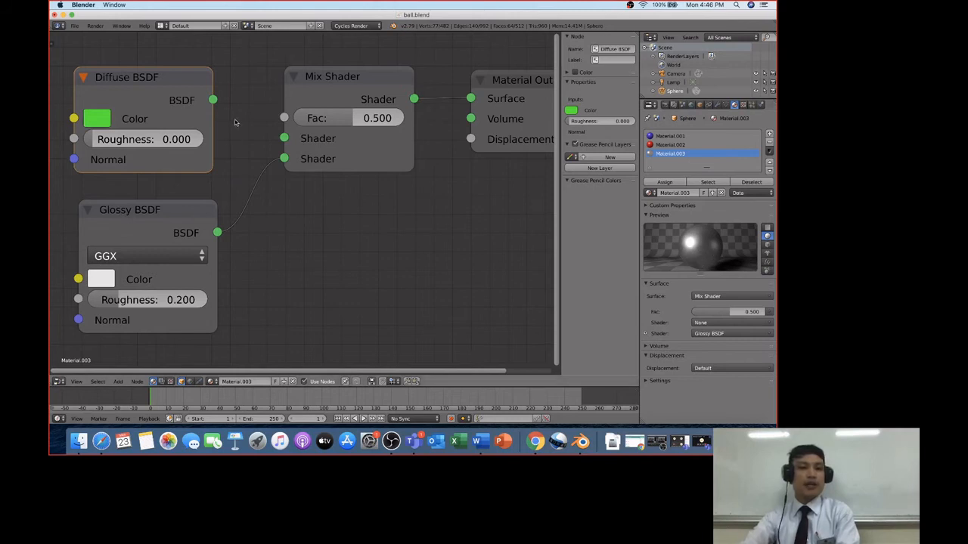
{"action": "left_click_drag", "start_coordinate": [214, 100], "coordinate": [283, 138]}
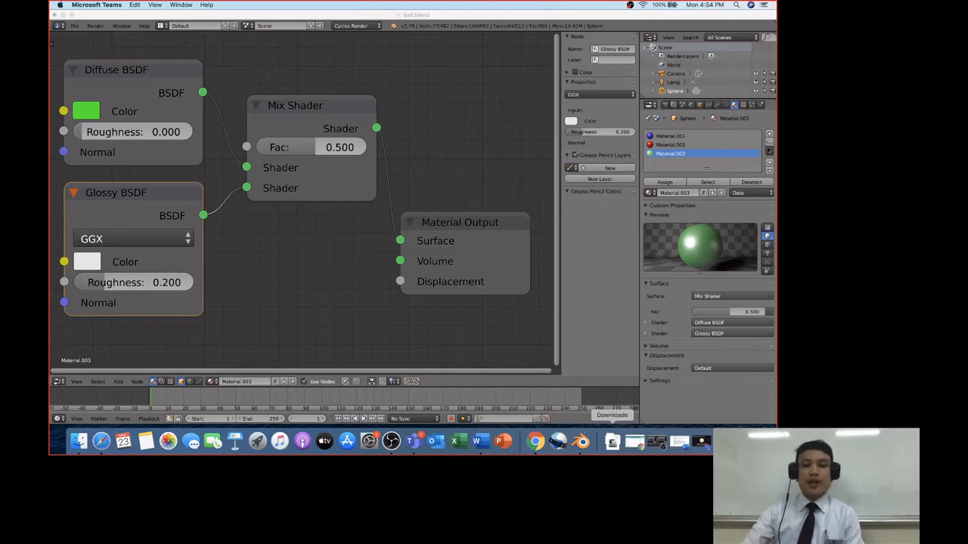
Step: Switch to the Word instructions and begin item 18 of Part 4 with "To switch to the object mode,"
{"action": "left_click", "coordinate": [482, 445]}
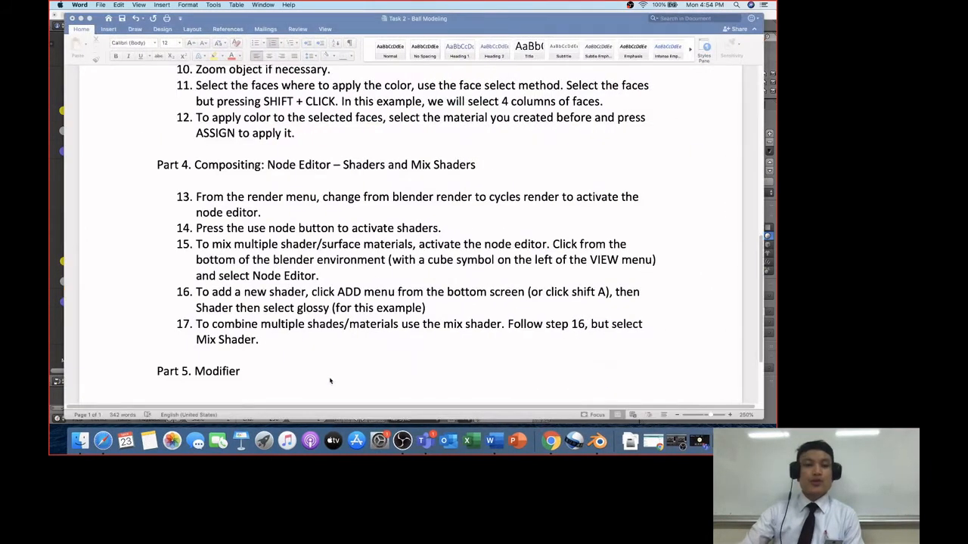
{"action": "key", "text": "Return"}
{"action": "type", "text": "To swir"}
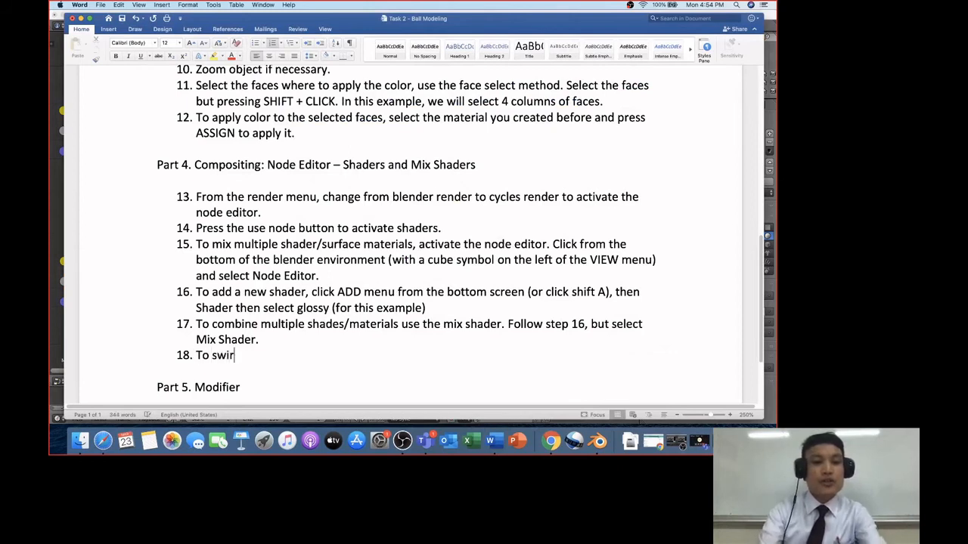
{"action": "key", "text": "BackSpace"}
{"action": "type", "text": "tch tp h"}
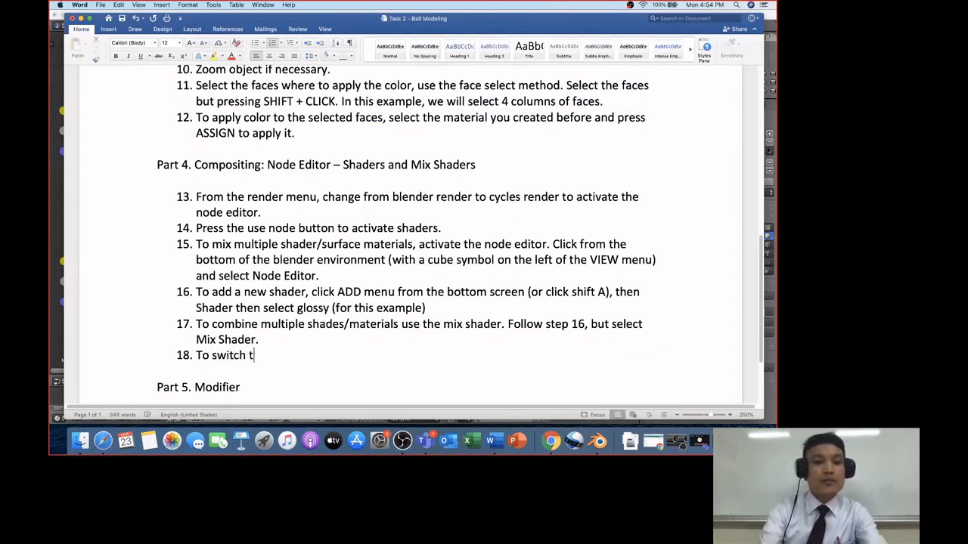
{"action": "key", "text": "BackSpace"}
{"action": "key", "text": "BackSpace"}
{"action": "key", "text": "BackSpace"}
{"action": "type", "text": "o"}
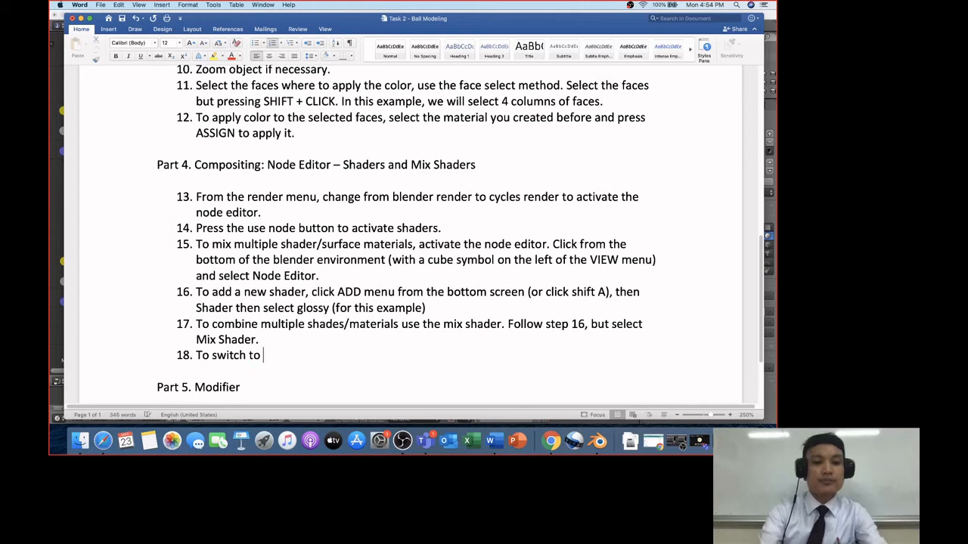
{"action": "type", "text": " the object mode,"}
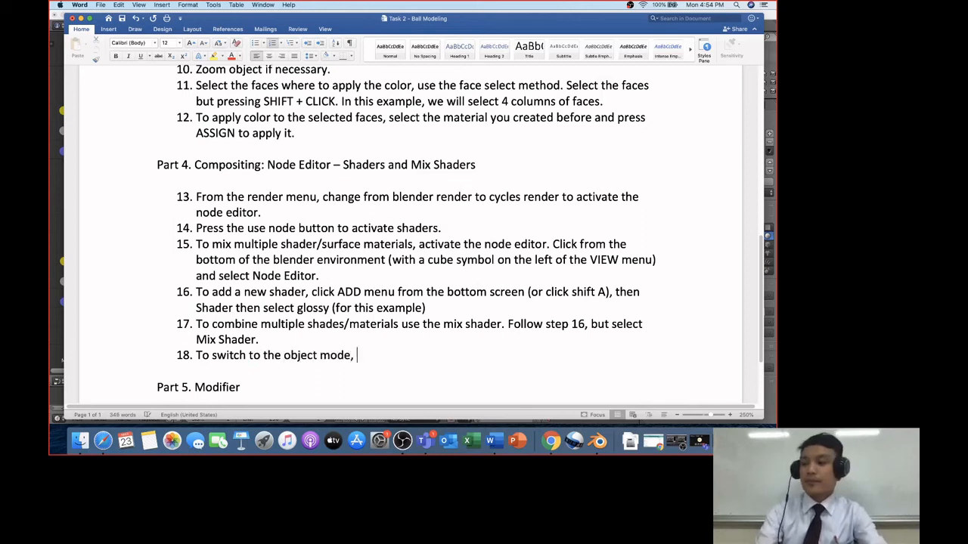
Step: Continue item 18 with the words "click in the left"
{"action": "type", "text": " c"}
{"action": "key", "text": "BackSpace"}
{"action": "type", "text": "cli"}
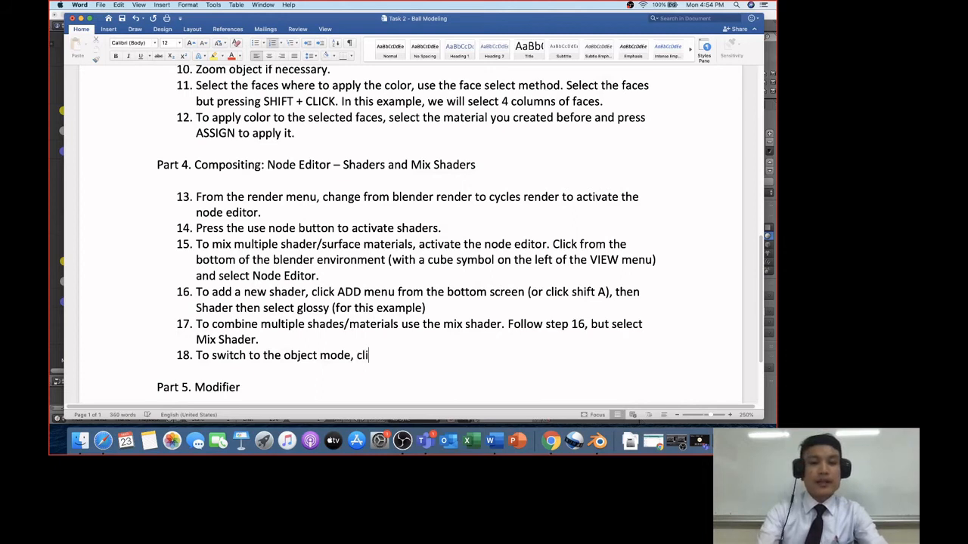
{"action": "type", "text": "ck "}
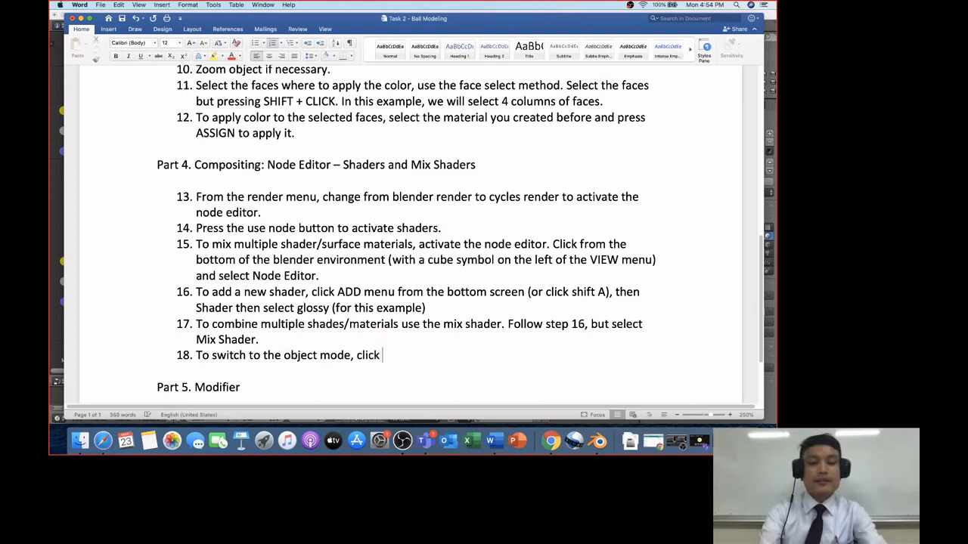
{"action": "type", "text": "in the bot"}
{"action": "key", "text": "BackSpace"}
{"action": "key", "text": "BackSpace"}
{"action": "key", "text": "BackSpace"}
{"action": "type", "text": "left"}
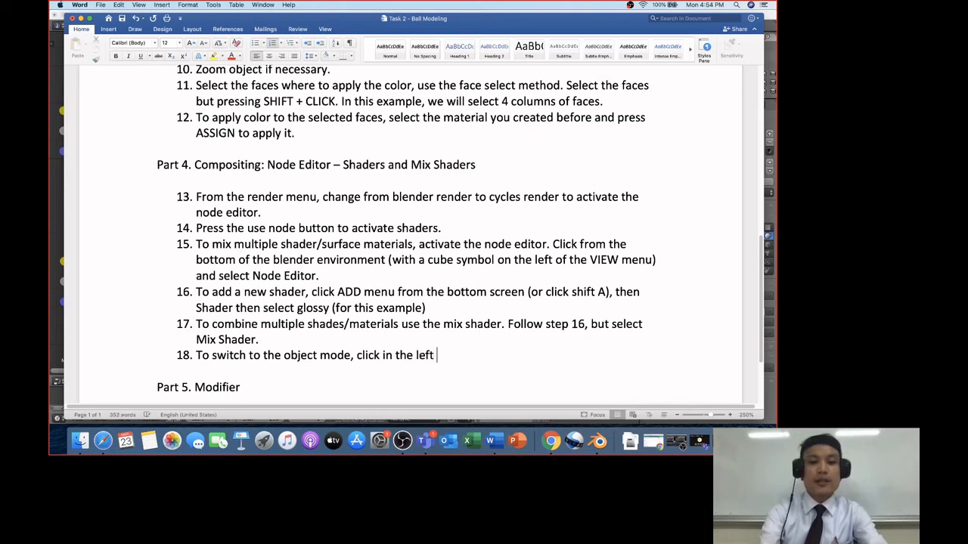
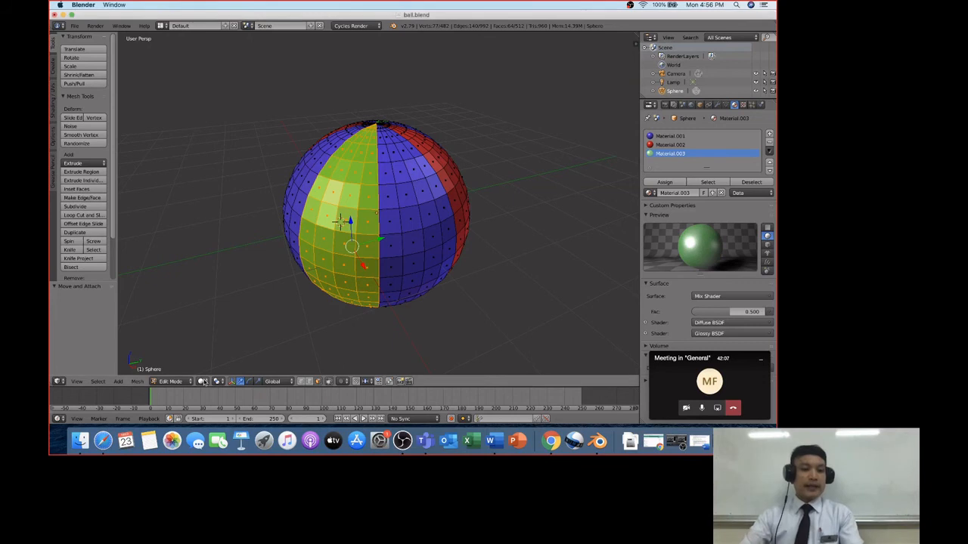
Step: Preview the ball in Rendered viewport shading and examine its green, blue and red panels
{"action": "left_click", "coordinate": [200, 382]}
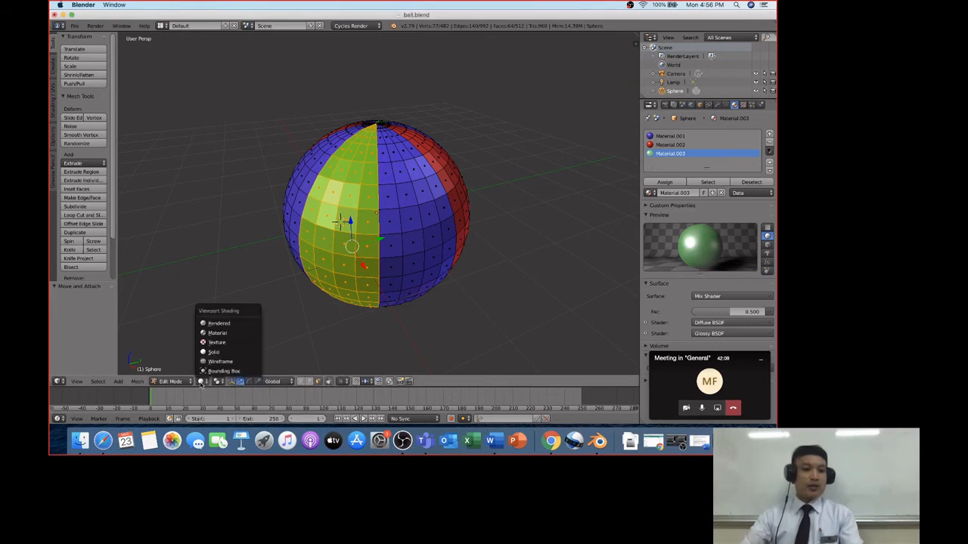
{"action": "left_click", "coordinate": [227, 324]}
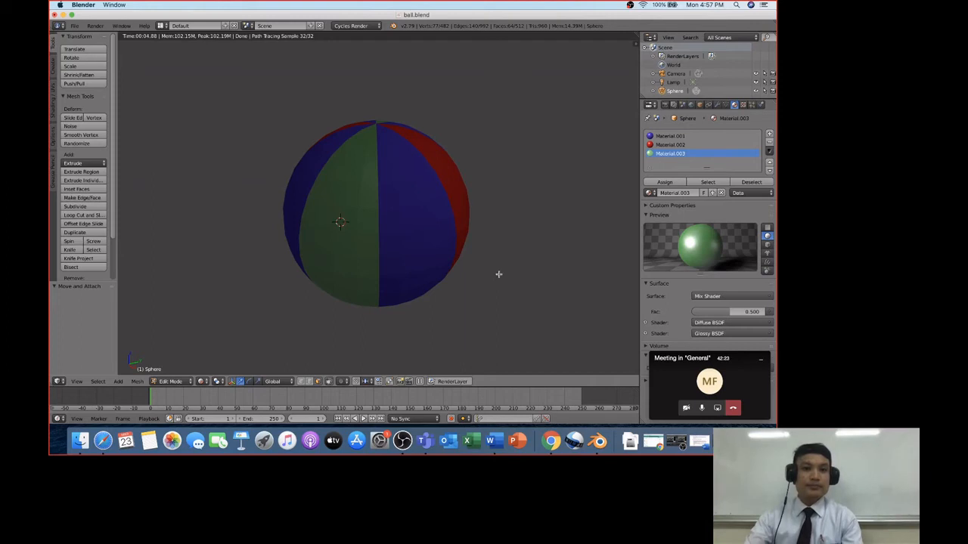
{"action": "scroll", "coordinate": [500, 280], "scroll_direction": "down", "scroll_amount": 1}
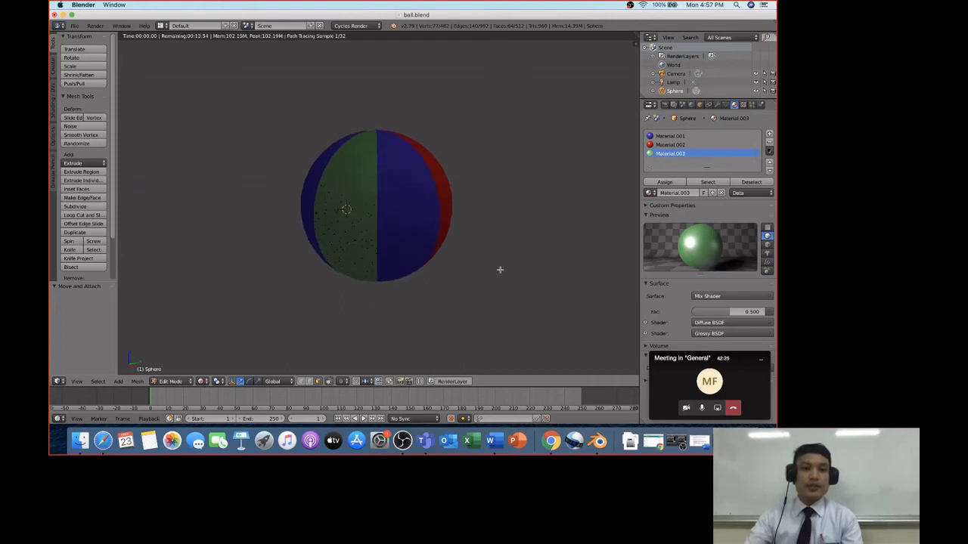
{"action": "scroll", "coordinate": [499, 270], "scroll_direction": "up", "scroll_amount": 3}
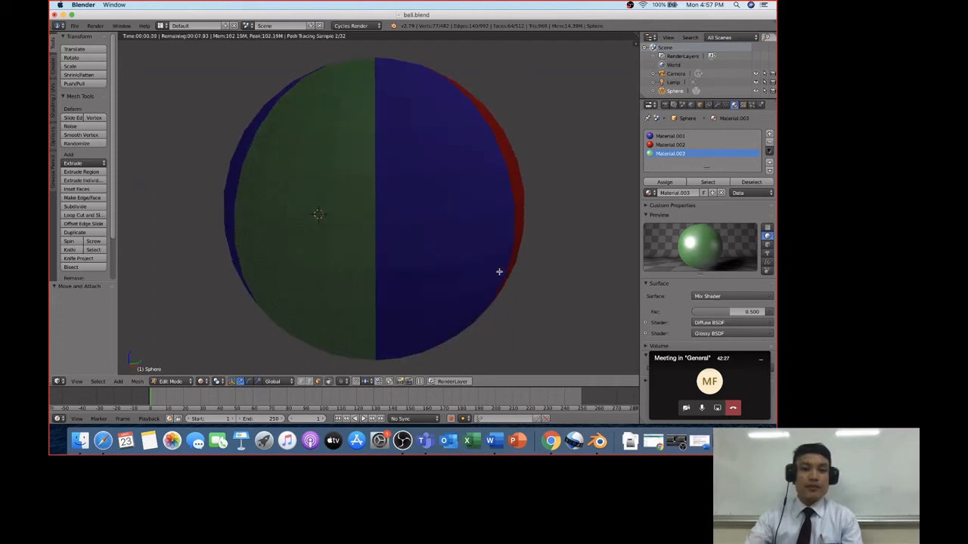
{"action": "scroll", "coordinate": [504, 273], "scroll_direction": "down", "scroll_amount": 1}
{"action": "middle_click_drag", "start_coordinate": [510, 274], "coordinate": [488, 305]}
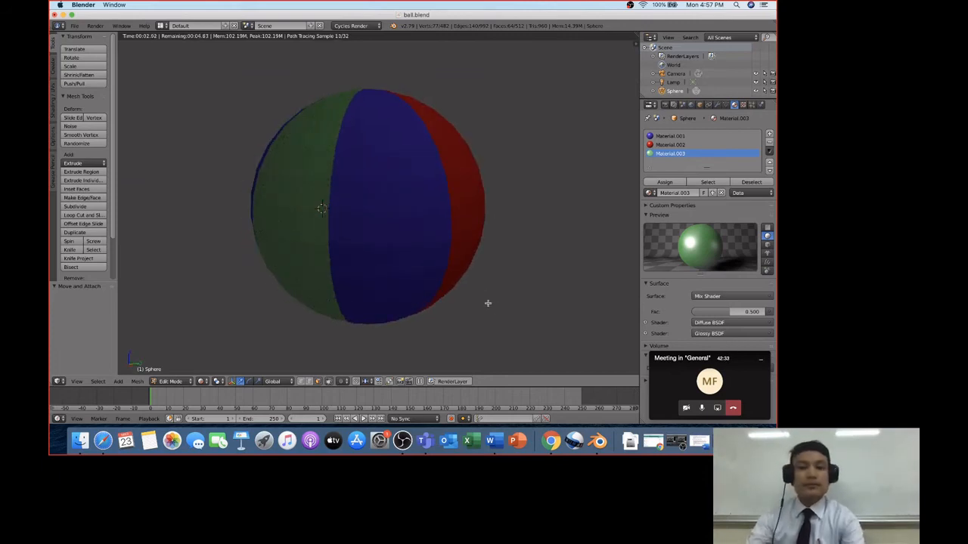
Step: Reapply Rendered viewport shading and return the view to Solid shading
{"action": "left_click", "coordinate": [204, 383]}
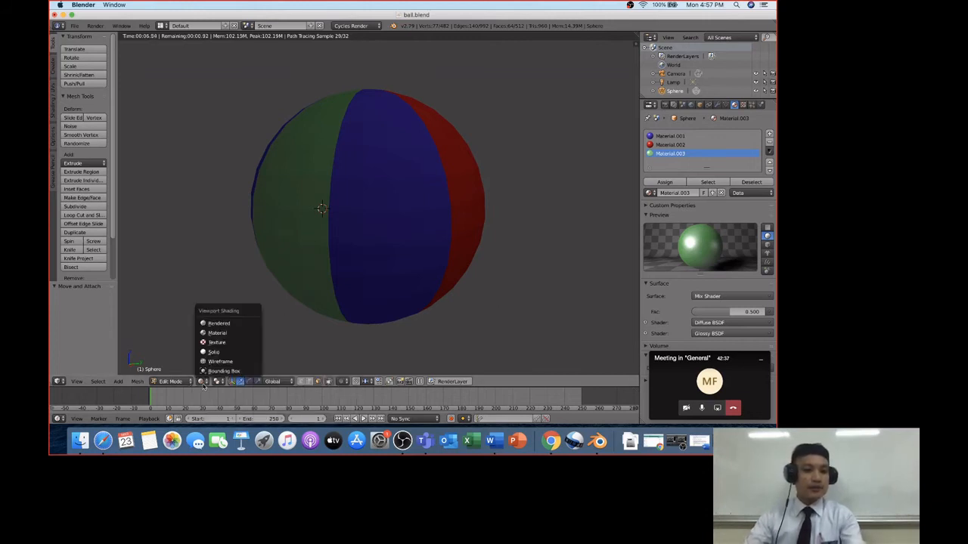
{"action": "left_click", "coordinate": [222, 324]}
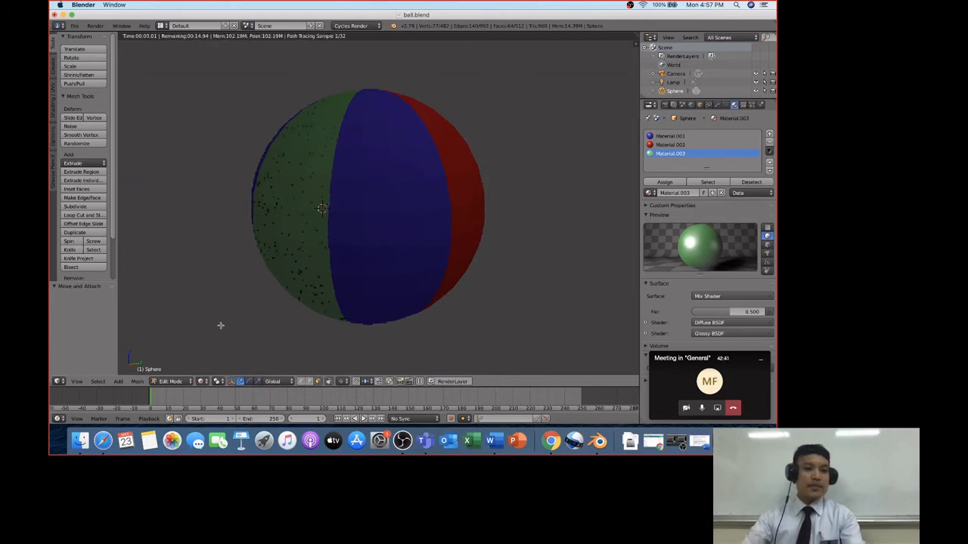
{"action": "left_click", "coordinate": [204, 382]}
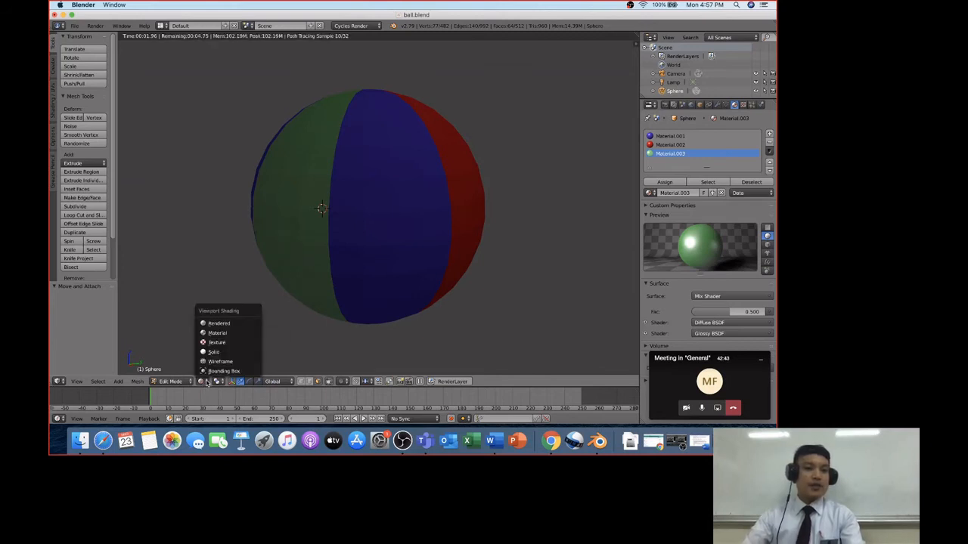
{"action": "left_click", "coordinate": [214, 352]}
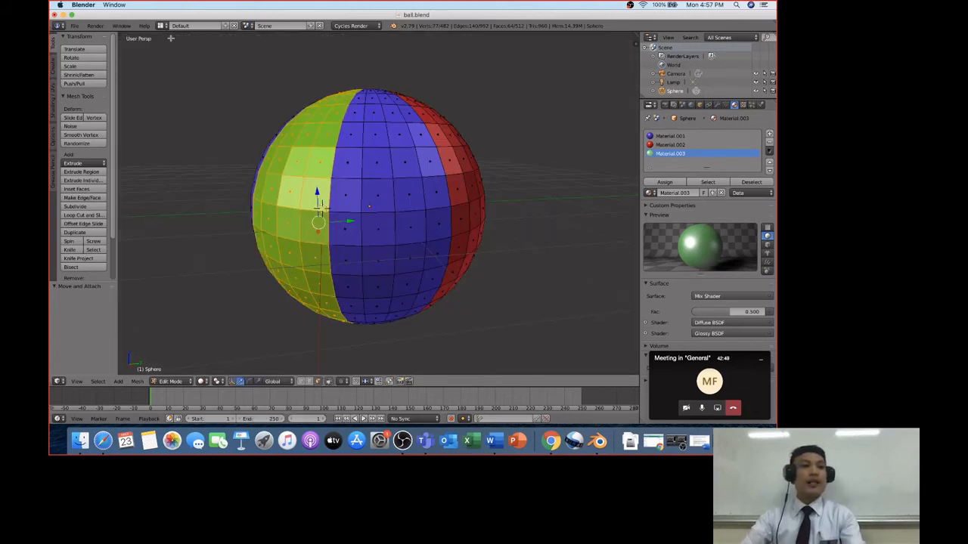
Step: Display the ball in Rendered shading again, minimize the meeting window and examine the ball from other angles
{"action": "left_click", "coordinate": [206, 382]}
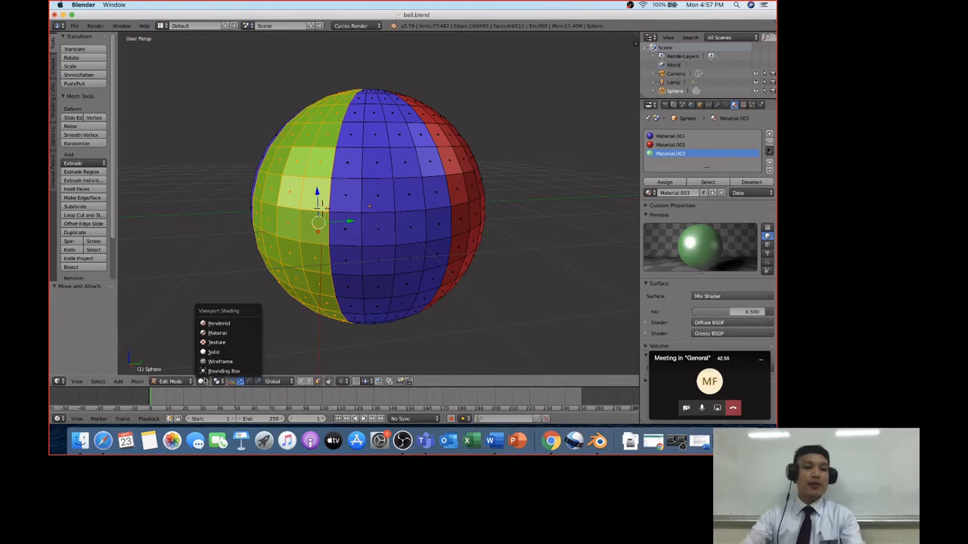
{"action": "left_click", "coordinate": [220, 324]}
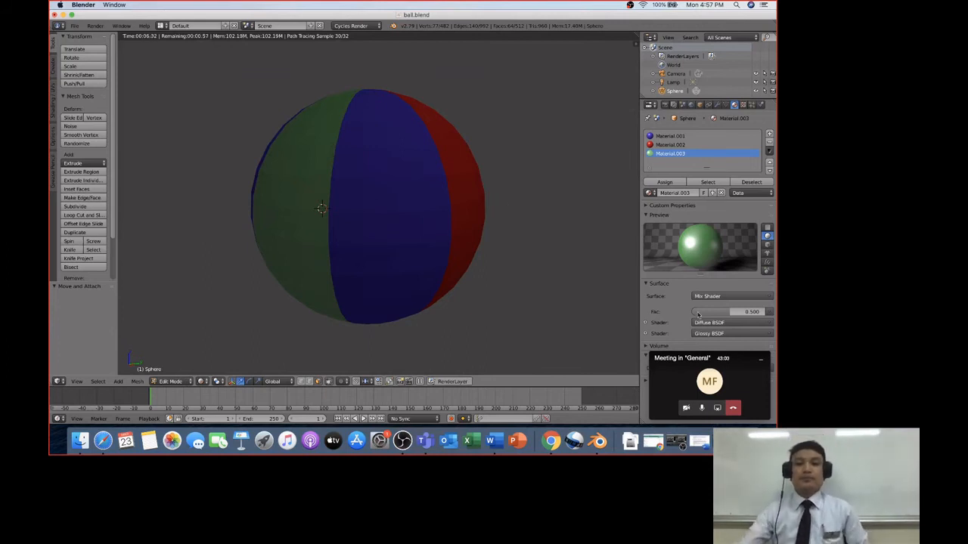
{"action": "left_click", "coordinate": [761, 359]}
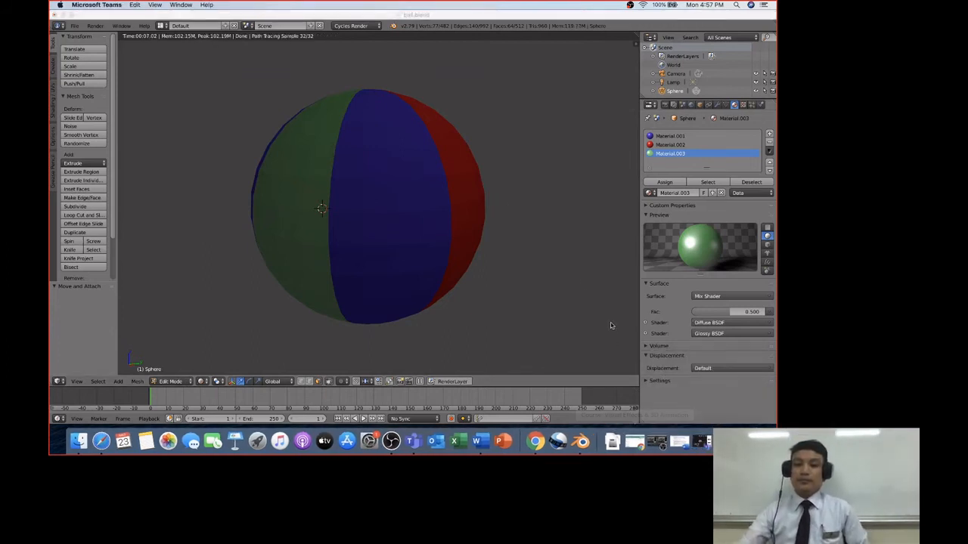
{"action": "mouse_move", "coordinate": [543, 243]}
{"action": "middle_mouse_down"}
{"action": "mouse_move", "coordinate": [522, 256]}
{"action": "mouse_move", "coordinate": [540, 235]}
{"action": "middle_mouse_up"}
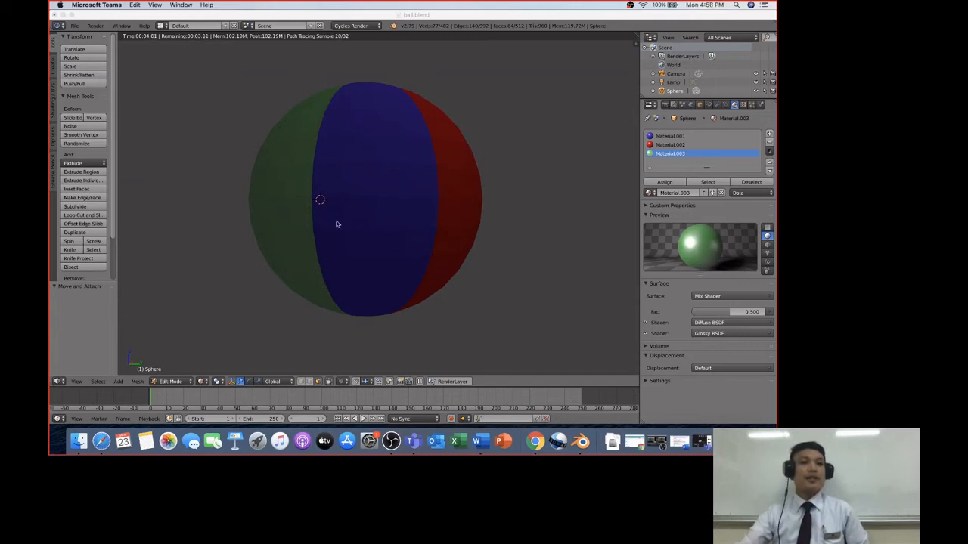
{"action": "mouse_move", "coordinate": [473, 169]}
{"action": "middle_mouse_down"}
{"action": "mouse_move", "coordinate": [504, 166]}
{"action": "mouse_move", "coordinate": [489, 174]}
{"action": "middle_mouse_up"}
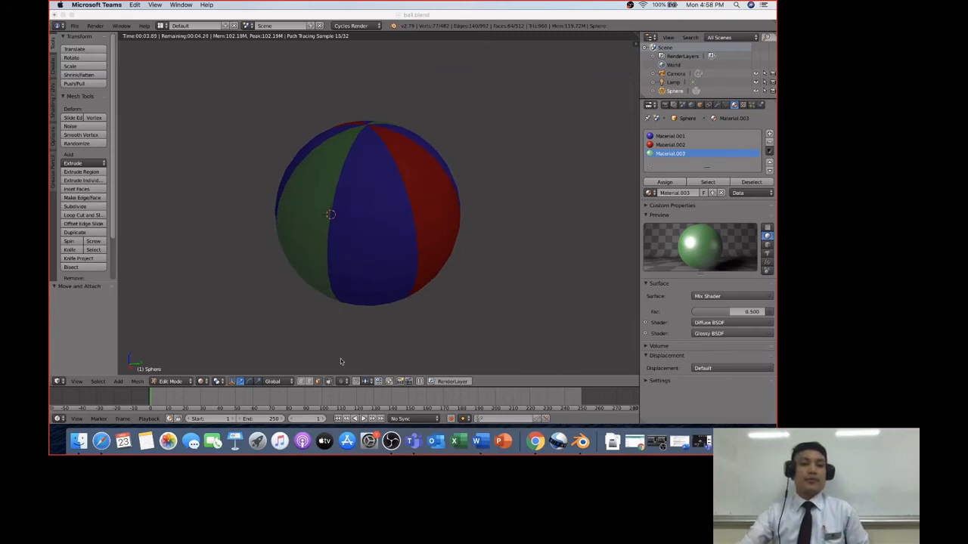
Step: Set the viewport shading back to Solid and switch the ball from Edit Mode to Object Mode
{"action": "left_click", "coordinate": [203, 385]}
{"action": "left_click", "coordinate": [210, 384]}
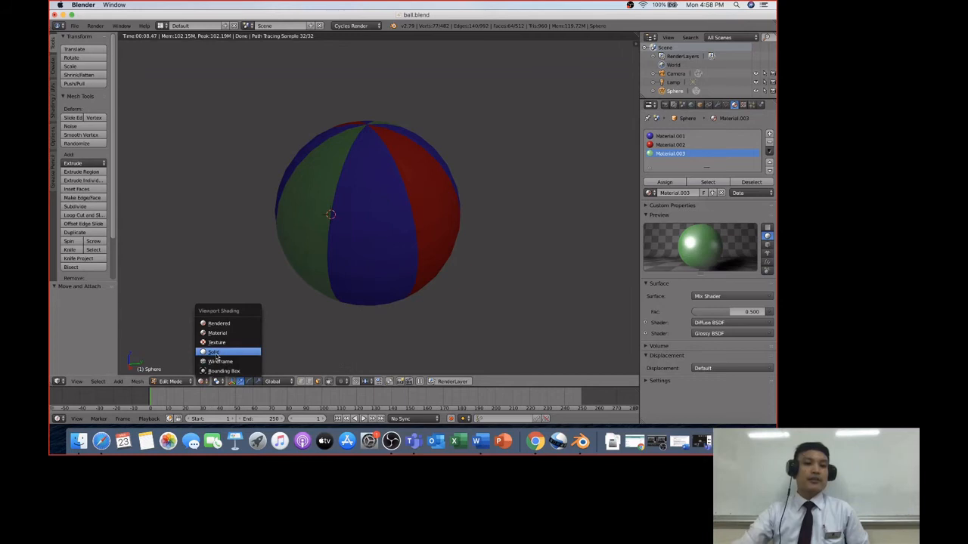
{"action": "left_click", "coordinate": [217, 353]}
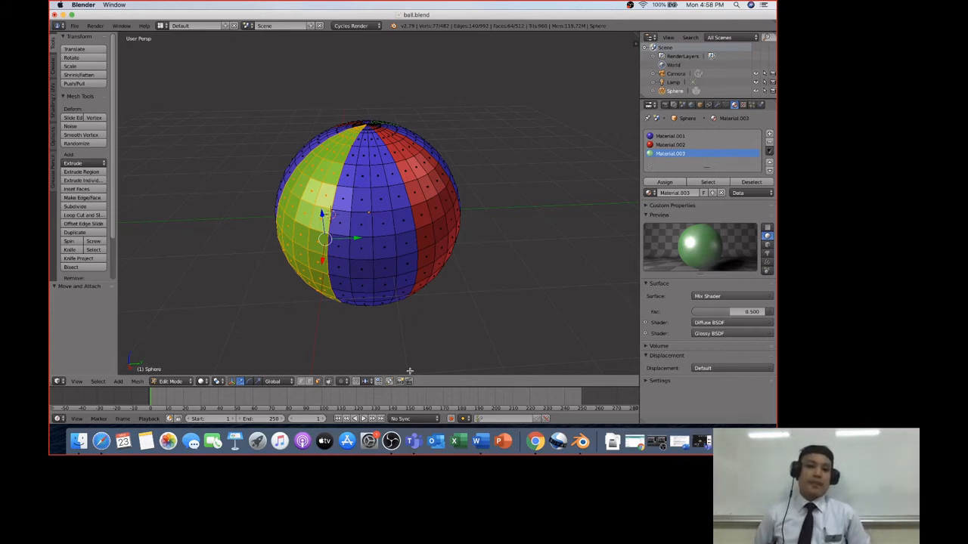
{"action": "left_click", "coordinate": [187, 382]}
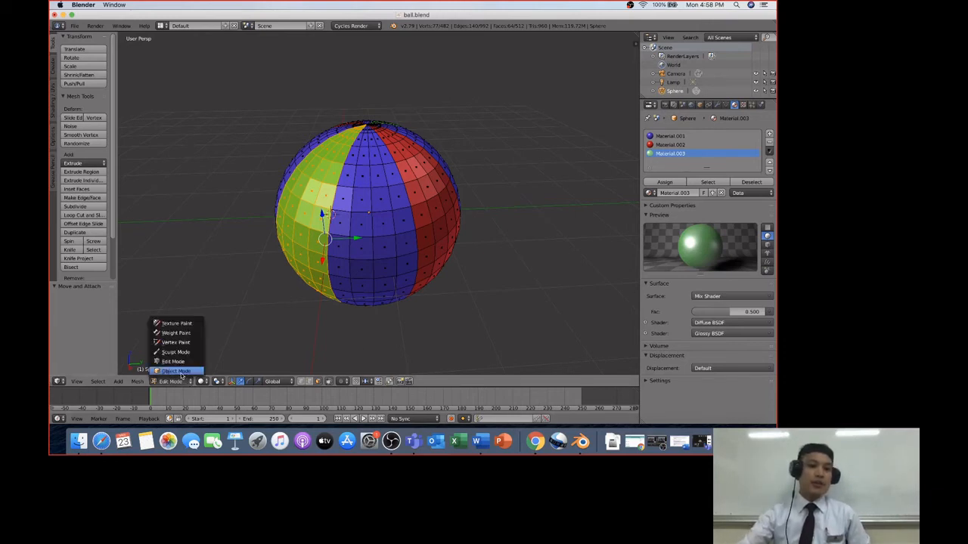
{"action": "left_click", "coordinate": [177, 372]}
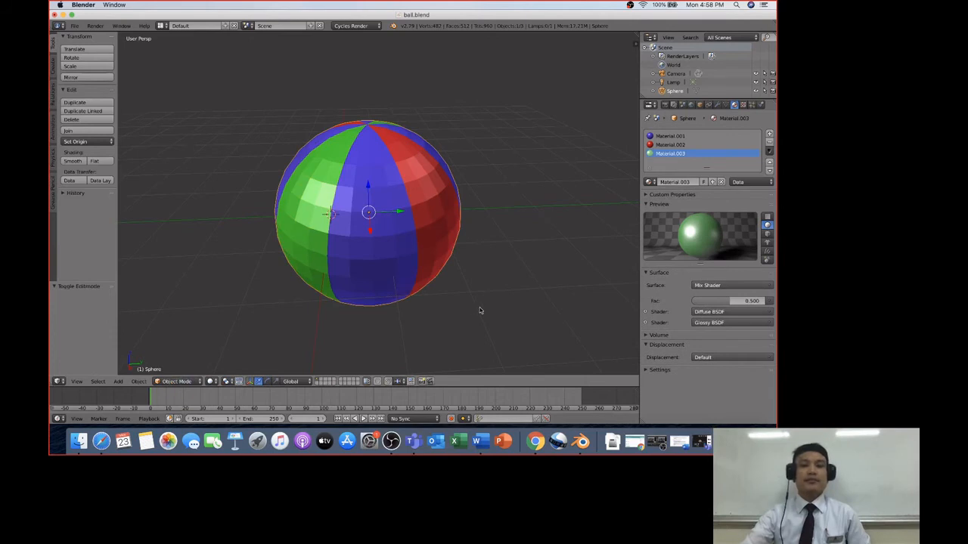
Step: Examine the ball's faceted surface and coloured panels in Object Mode from several distances and angles
{"action": "scroll", "coordinate": [479, 309], "scroll_direction": "up", "scroll_amount": 4}
{"action": "scroll", "coordinate": [483, 309], "scroll_direction": "down", "scroll_amount": 2}
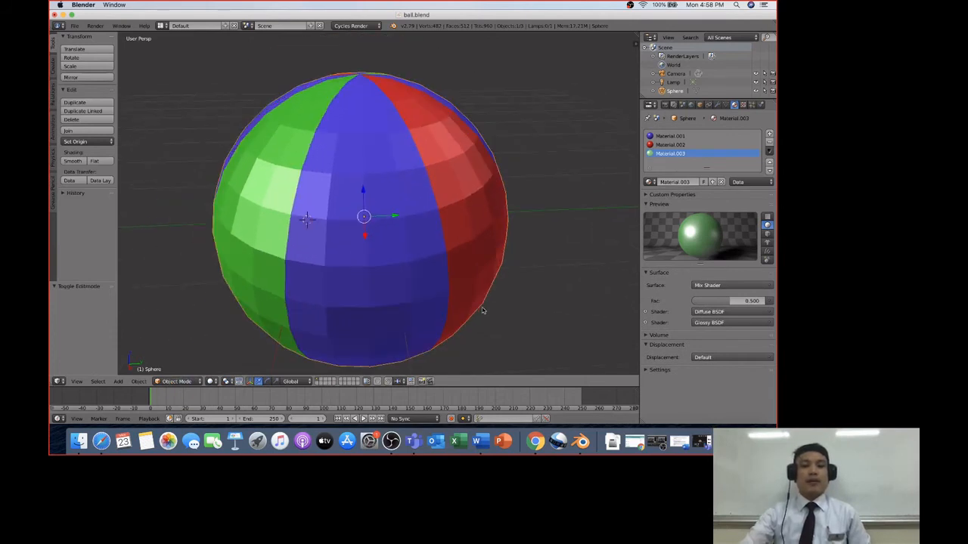
{"action": "scroll", "coordinate": [506, 310], "scroll_direction": "up", "scroll_amount": 2}
{"action": "scroll", "coordinate": [506, 310], "scroll_direction": "down", "scroll_amount": 2}
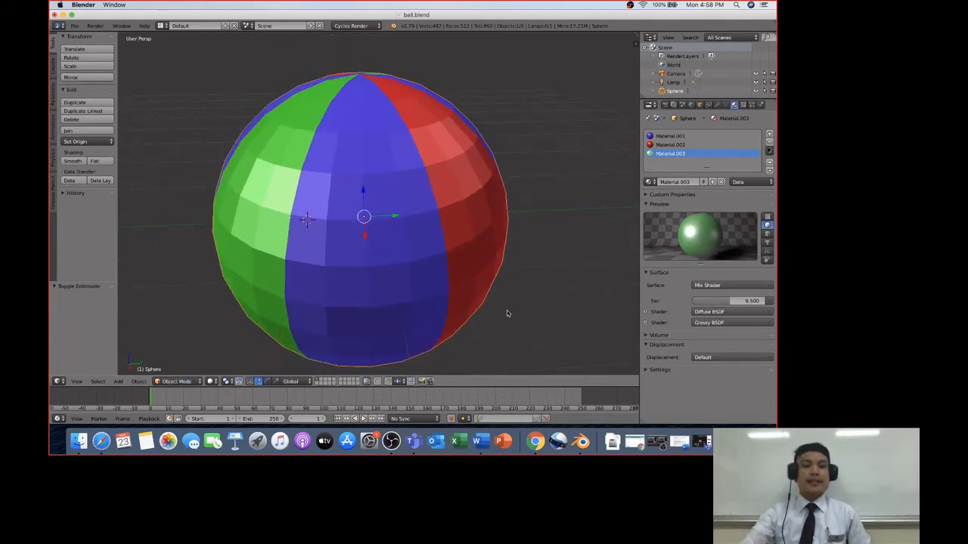
{"action": "mouse_move", "coordinate": [520, 297]}
{"action": "middle_mouse_down"}
{"action": "mouse_move", "coordinate": [501, 298]}
{"action": "mouse_move", "coordinate": [494, 285]}
{"action": "mouse_move", "coordinate": [512, 289]}
{"action": "middle_mouse_up"}
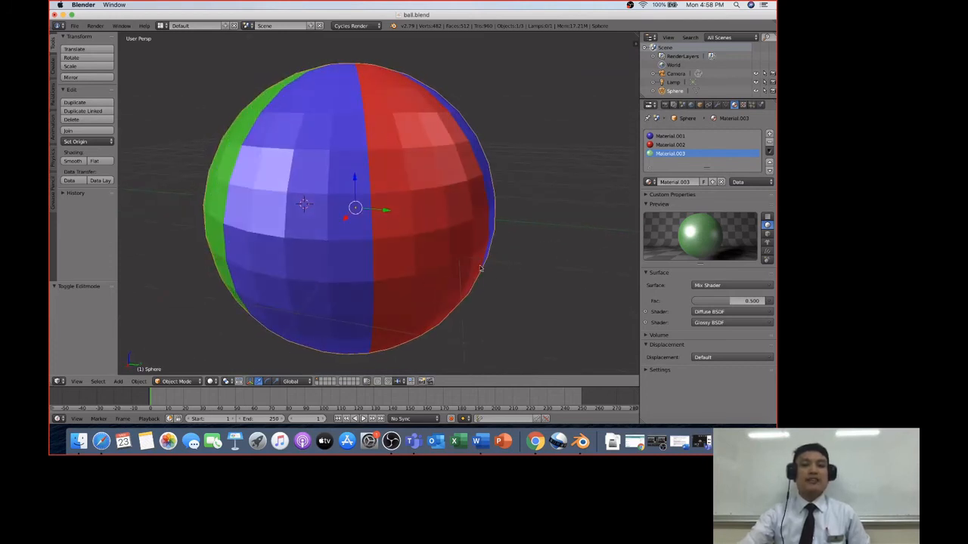
{"action": "mouse_move", "coordinate": [527, 290]}
{"action": "middle_mouse_down"}
{"action": "mouse_move", "coordinate": [518, 304]}
{"action": "mouse_move", "coordinate": [525, 282]}
{"action": "mouse_move", "coordinate": [509, 281]}
{"action": "mouse_move", "coordinate": [515, 298]}
{"action": "middle_mouse_up"}
{"action": "scroll", "coordinate": [514, 299], "scroll_direction": "down", "scroll_amount": 1}
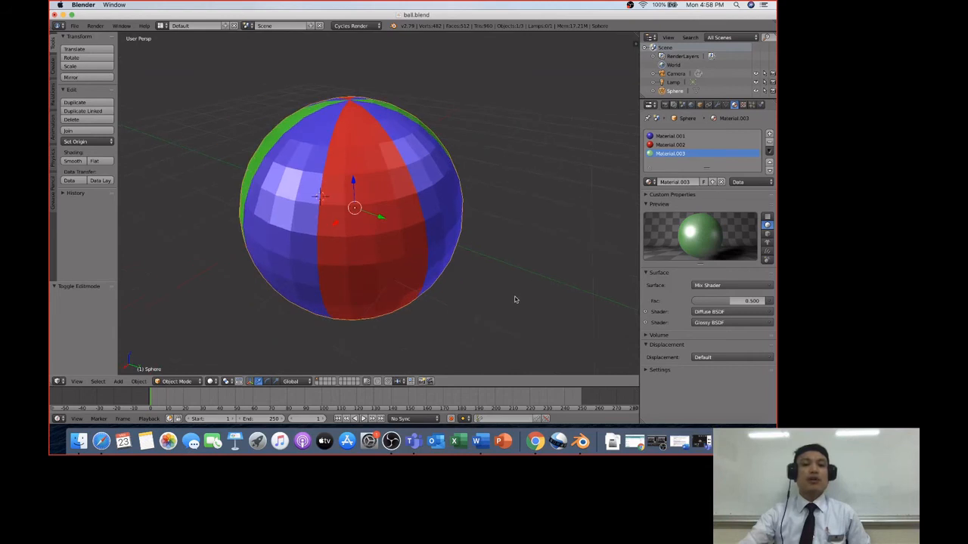
{"action": "scroll", "coordinate": [514, 302], "scroll_direction": "down", "scroll_amount": 2}
{"action": "scroll", "coordinate": [514, 301], "scroll_direction": "up", "scroll_amount": 3}
{"action": "scroll", "coordinate": [514, 300], "scroll_direction": "down", "scroll_amount": 1}
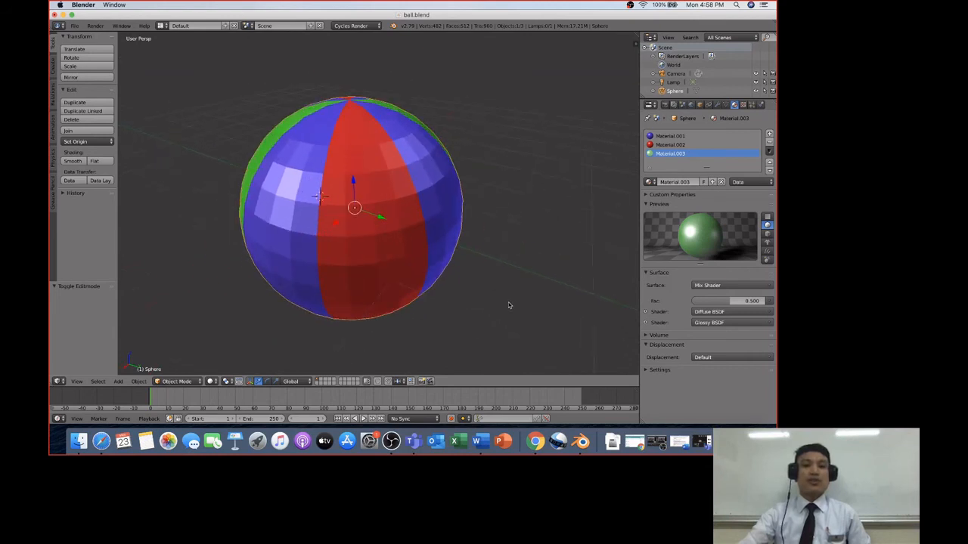
Step: Inspect the flat-shaded facets across the ball's red, blue and green panels by viewing it from different sides
{"action": "middle_click_drag", "start_coordinate": [508, 305], "coordinate": [508, 300]}
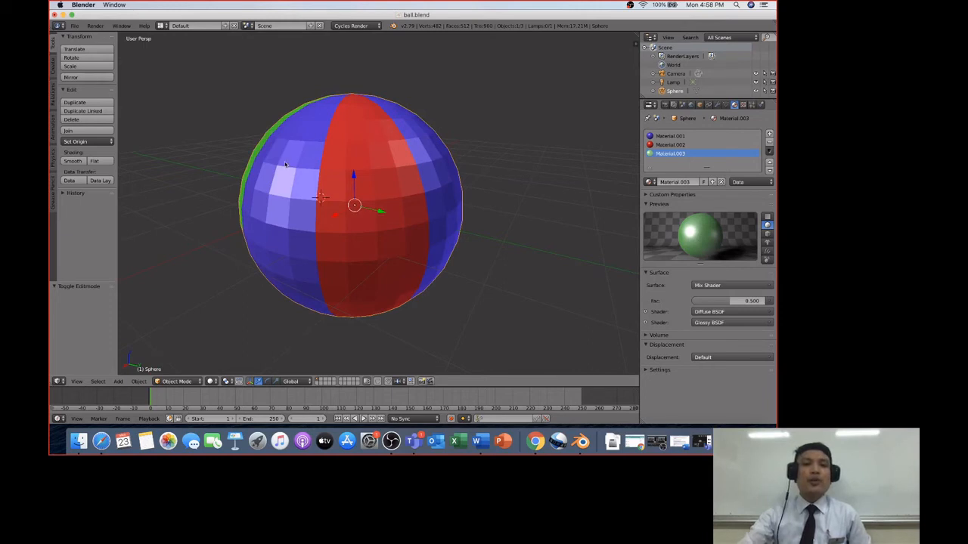
{"action": "middle_click_drag", "start_coordinate": [489, 175], "coordinate": [467, 193]}
{"action": "scroll", "coordinate": [469, 229], "scroll_direction": "down", "scroll_amount": 1}
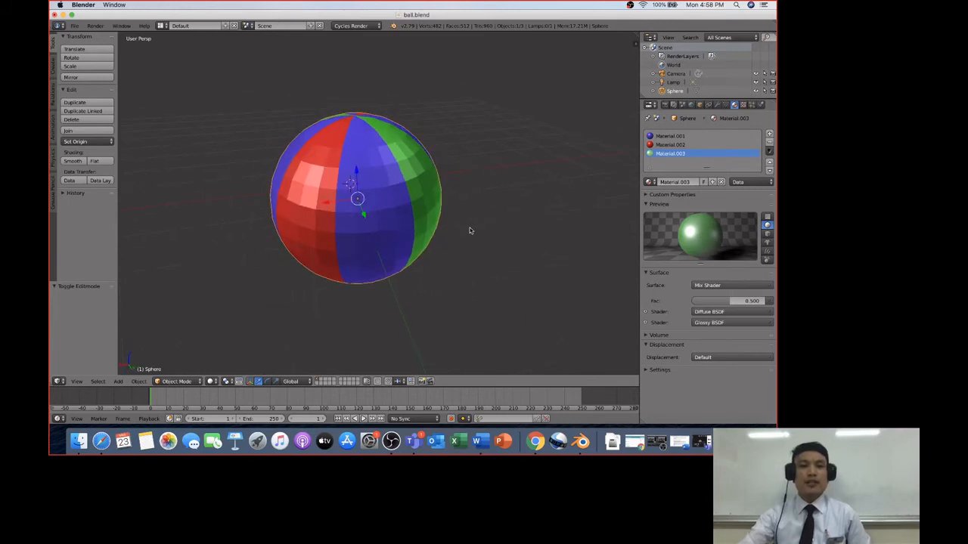
{"action": "scroll", "coordinate": [469, 229], "scroll_direction": "up", "scroll_amount": 6}
{"action": "scroll", "coordinate": [469, 234], "scroll_direction": "down", "scroll_amount": 5}
{"action": "middle_click_drag", "start_coordinate": [469, 236], "coordinate": [454, 197]}
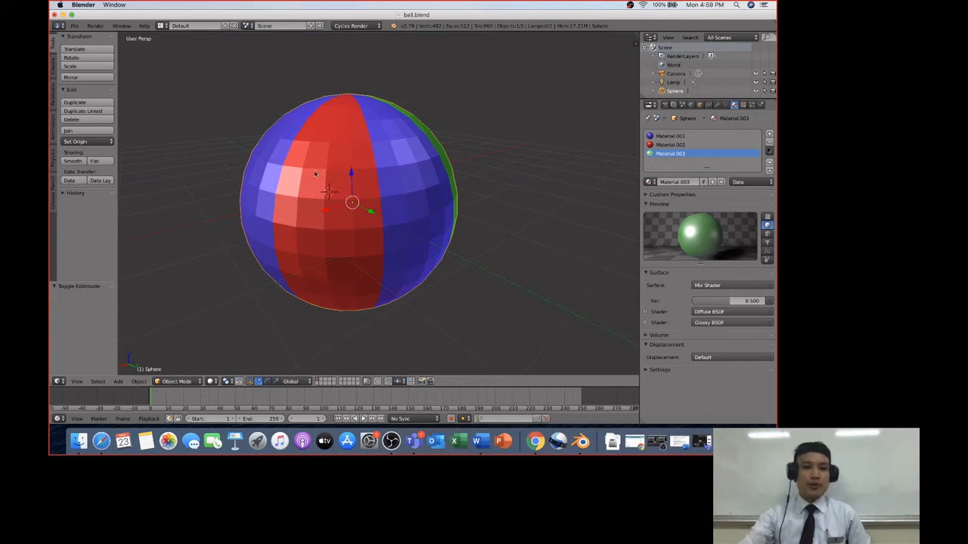
{"action": "middle_click_drag", "start_coordinate": [461, 233], "coordinate": [473, 250]}
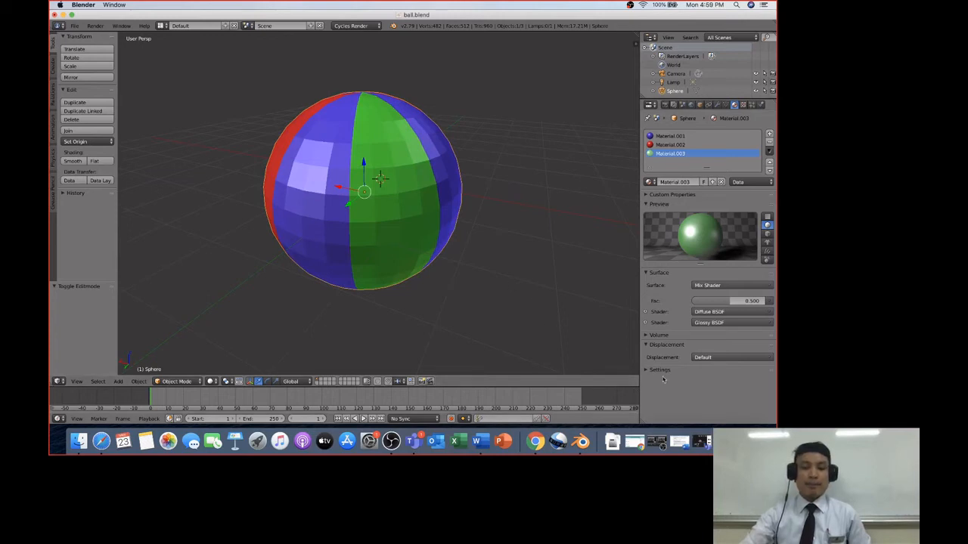
{"action": "middle_click_drag", "start_coordinate": [520, 320], "coordinate": [499, 305]}
{"action": "scroll", "coordinate": [499, 305], "scroll_direction": "down", "scroll_amount": 1}
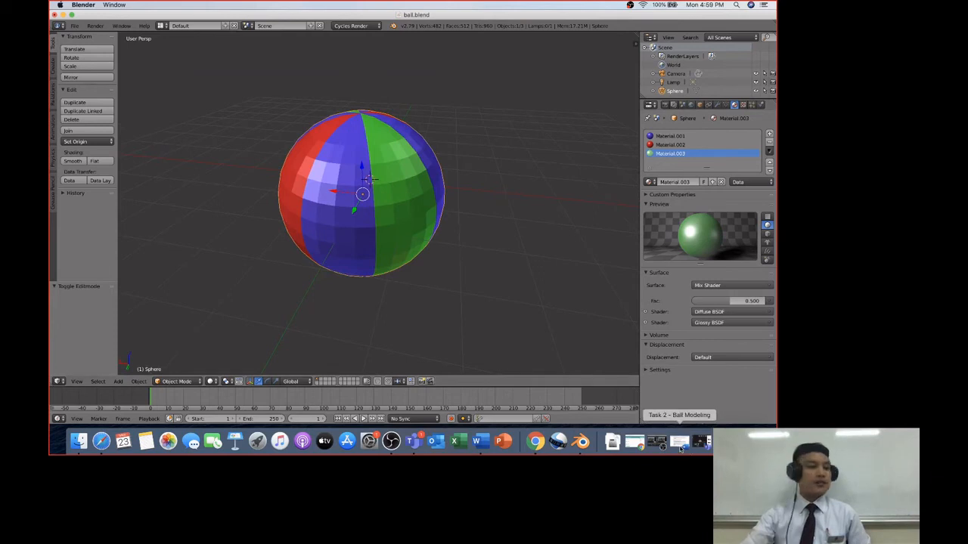
Step: Switch to the Task 2 - Ball Modeling document in Word, add a line below "Part 5. Modifier" and set the page size to A4
{"action": "left_click", "coordinate": [680, 446]}
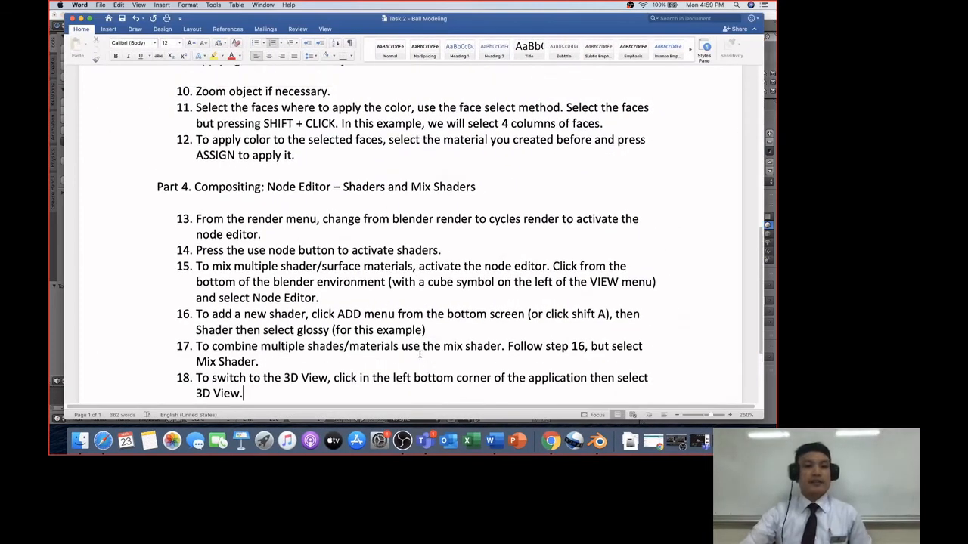
{"action": "scroll", "coordinate": [401, 354], "scroll_direction": "down", "scroll_amount": 2}
{"action": "left_click", "coordinate": [275, 345]}
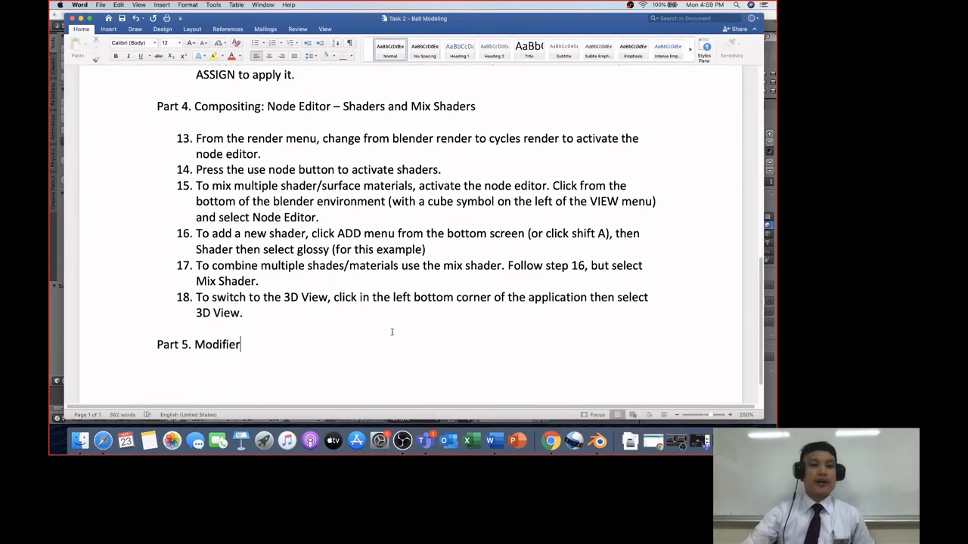
{"action": "key", "text": "super+Return"}
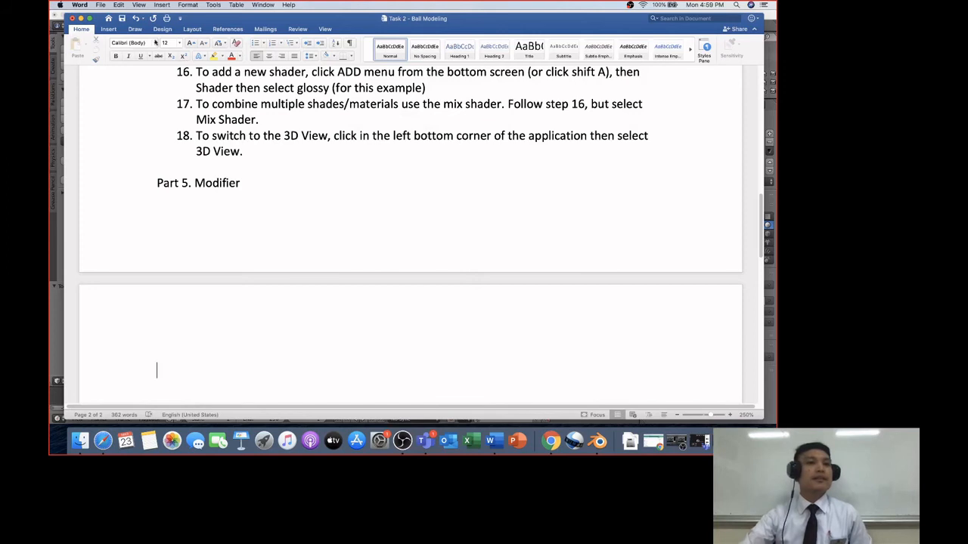
{"action": "left_click", "coordinate": [192, 29]}
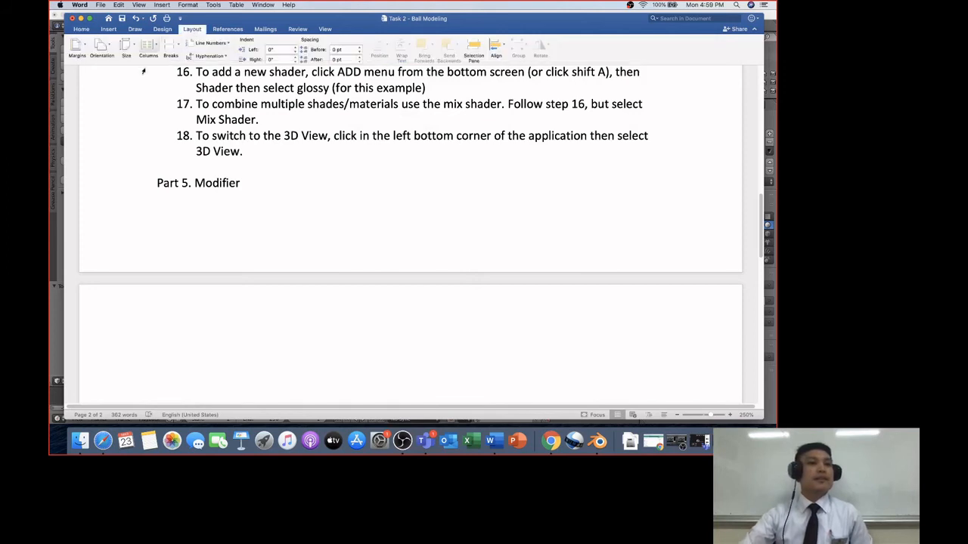
{"action": "left_click", "coordinate": [127, 47]}
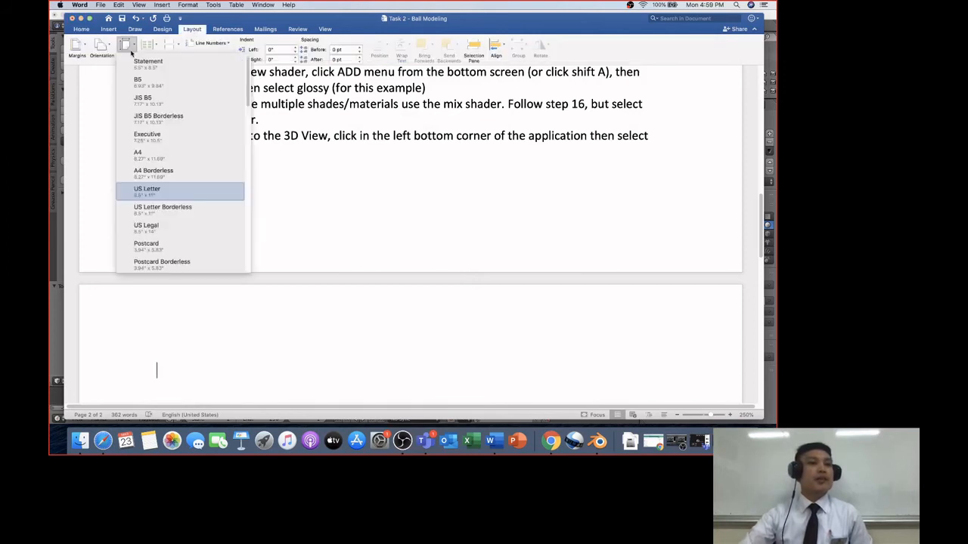
{"action": "left_click", "coordinate": [143, 155]}
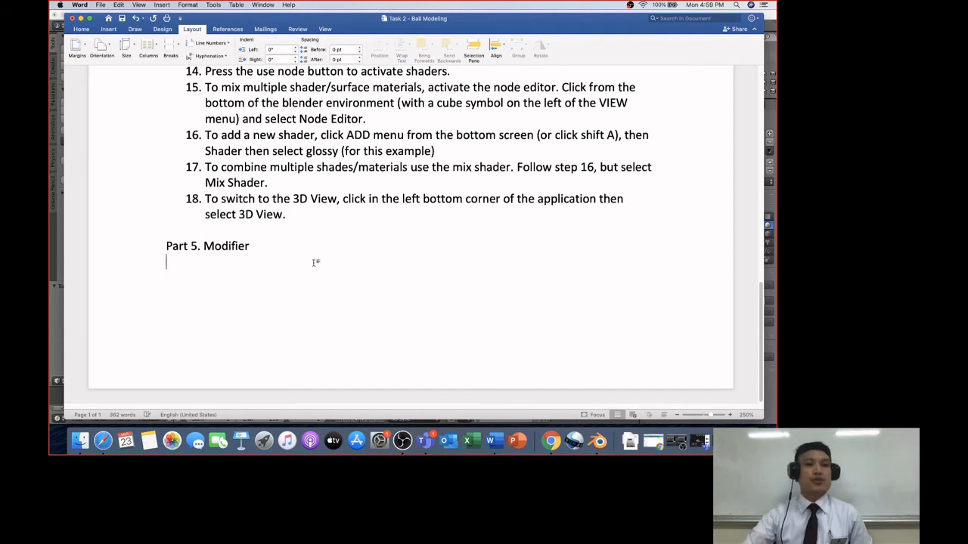
Step: Write step 19 under Part 5 as "From Edit Mode switch to Object Mode." and start the numbered line for step 20
{"action": "scroll", "coordinate": [316, 263], "scroll_direction": "up", "scroll_amount": 1}
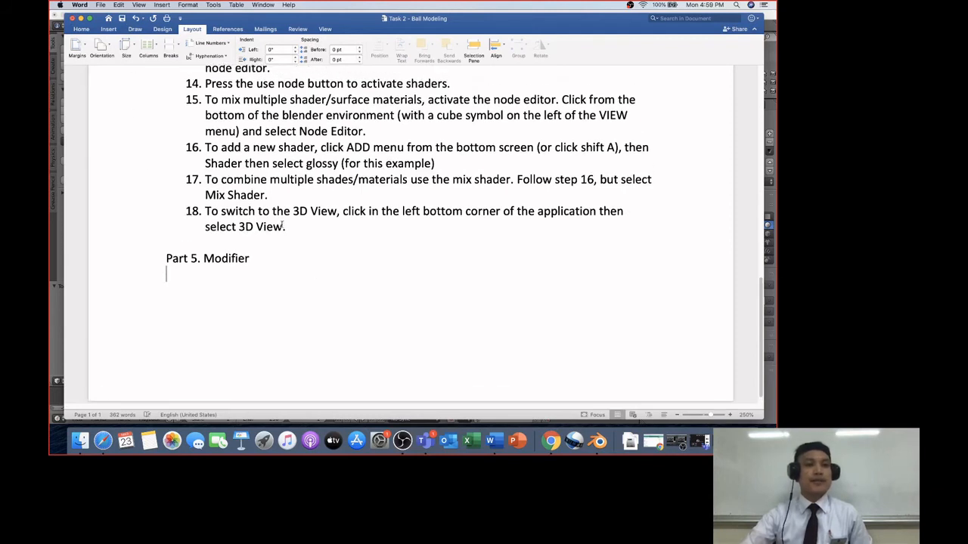
{"action": "scroll", "coordinate": [282, 225], "scroll_direction": "down", "scroll_amount": 1}
{"action": "scroll", "coordinate": [287, 229], "scroll_direction": "up", "scroll_amount": 10}
{"action": "scroll", "coordinate": [310, 265], "scroll_direction": "down", "scroll_amount": 10}
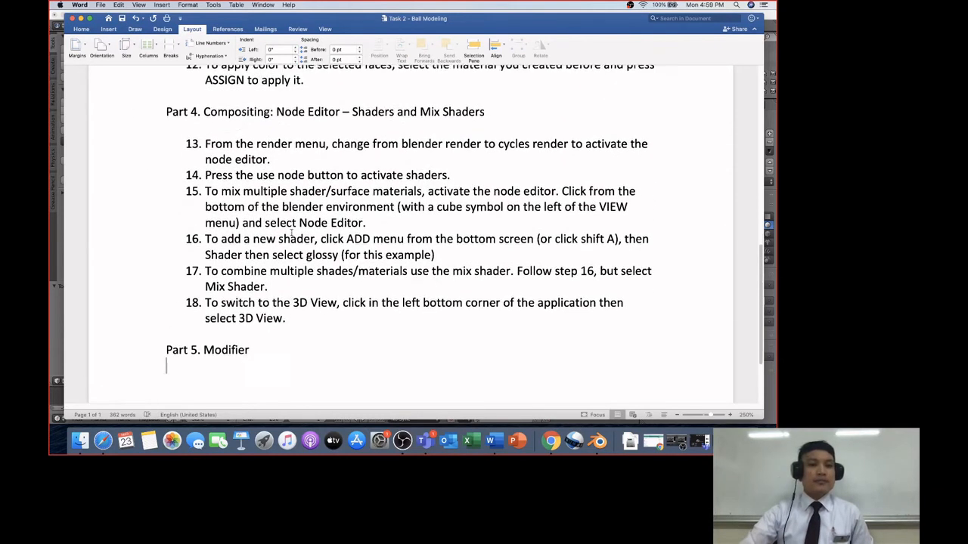
{"action": "key", "text": "Return"}
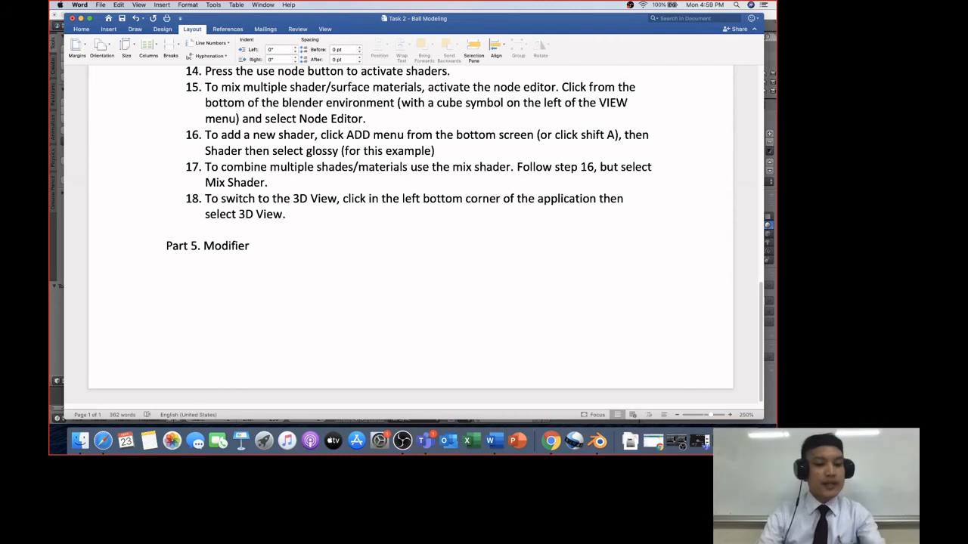
{"action": "type", "text": "19. F"}
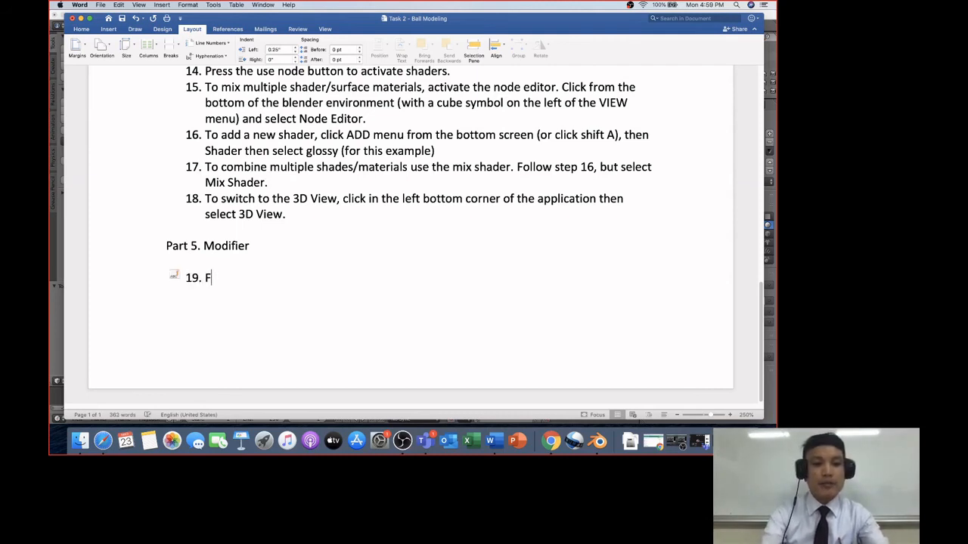
{"action": "key", "text": "BackSpace"}
{"action": "type", "text": "Go to yhe"}
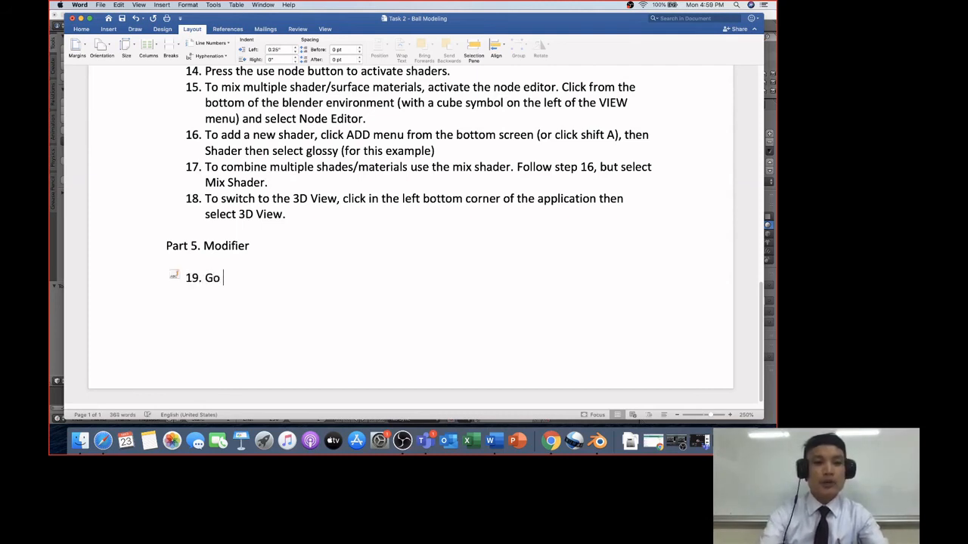
{"action": "key", "text": "BackSpace"}
{"action": "key", "text": "BackSpace"}
{"action": "key", "text": "BackSpace"}
{"action": "key", "text": "BackSpace"}
{"action": "key", "text": "BackSpace"}
{"action": "key", "text": "BackSpace"}
{"action": "key", "text": "BackSpace"}
{"action": "key", "text": "BackSpace"}
{"action": "key", "text": "BackSpace"}
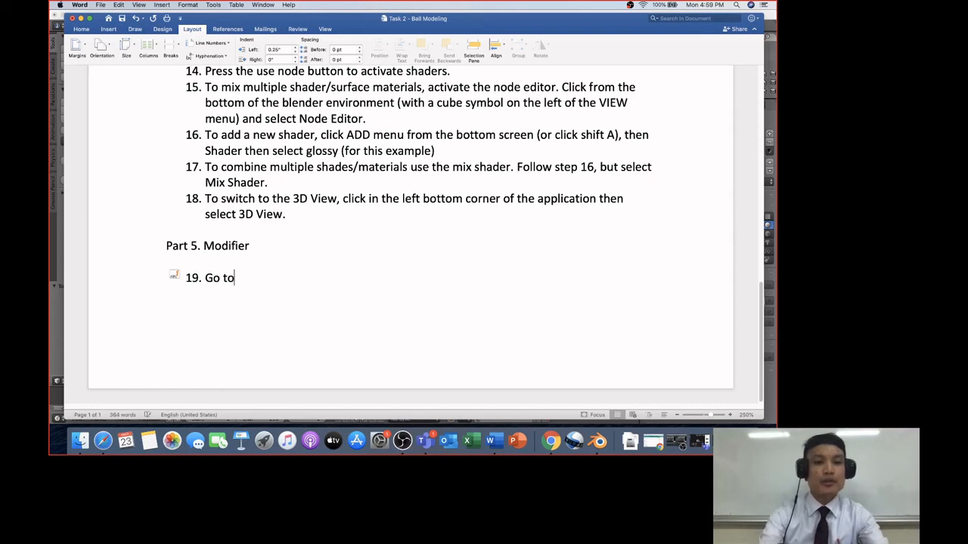
{"action": "type", "text": "From "}
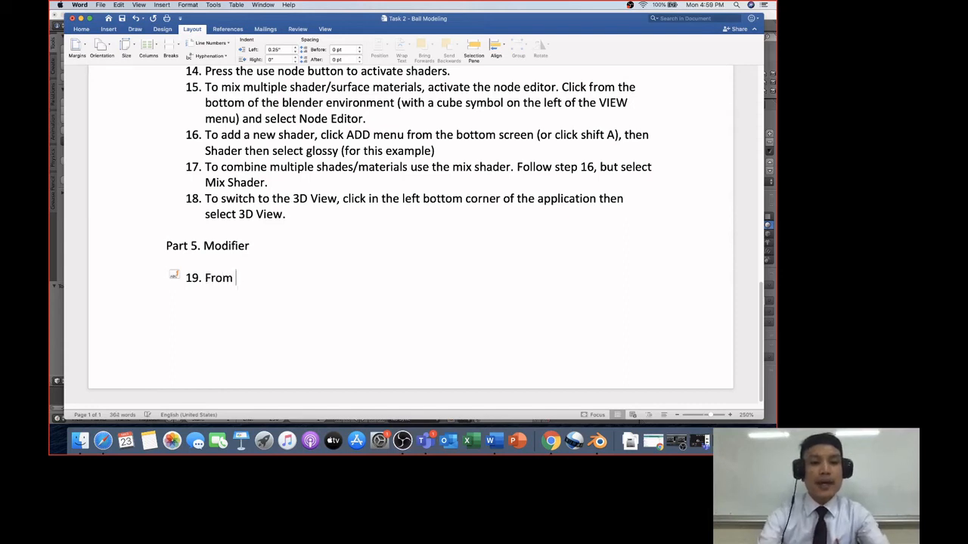
{"action": "type", "text": "Edit MNode"}
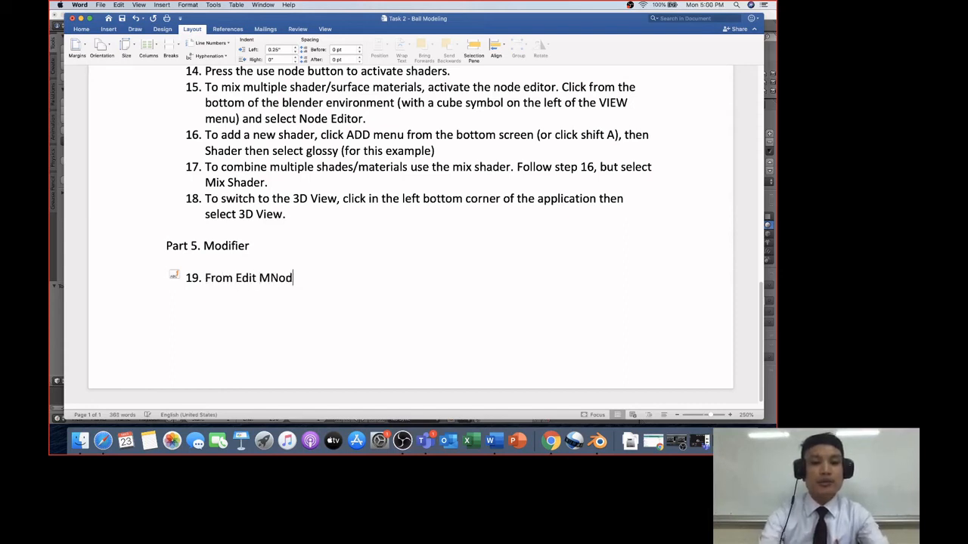
{"action": "key", "text": "BackSpace"}
{"action": "key", "text": "BackSpace"}
{"action": "key", "text": "BackSpace"}
{"action": "key", "text": "BackSpace"}
{"action": "type", "text": "ode "}
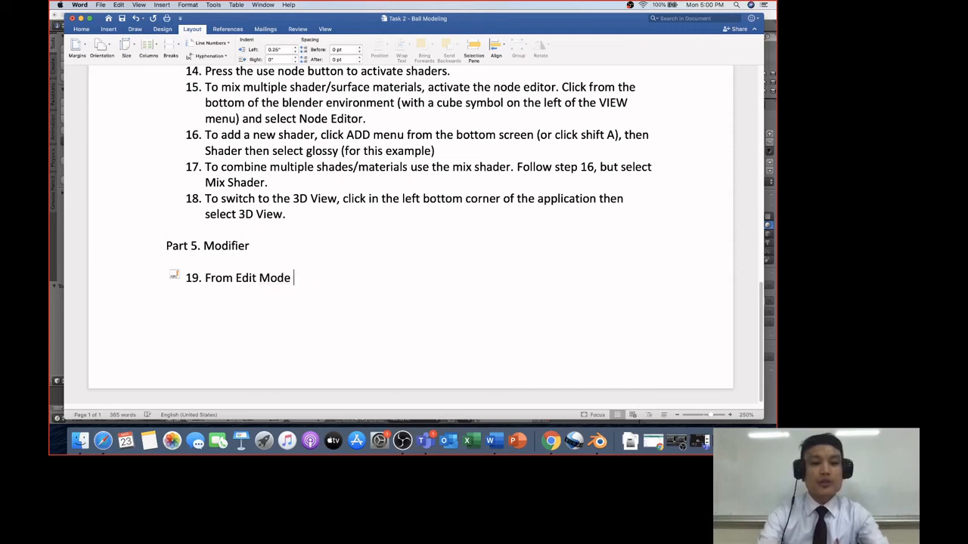
{"action": "type", "text": "switch to "}
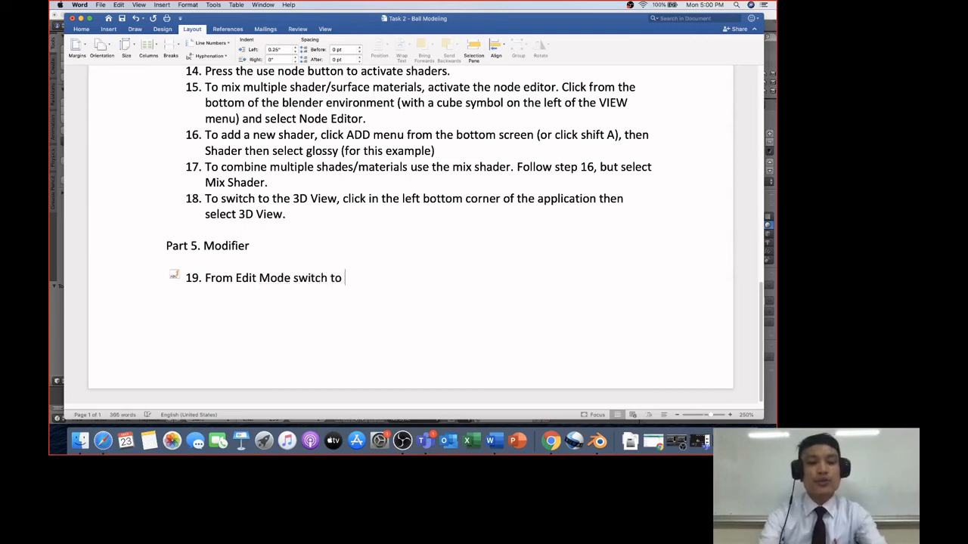
{"action": "type", "text": "Object O"}
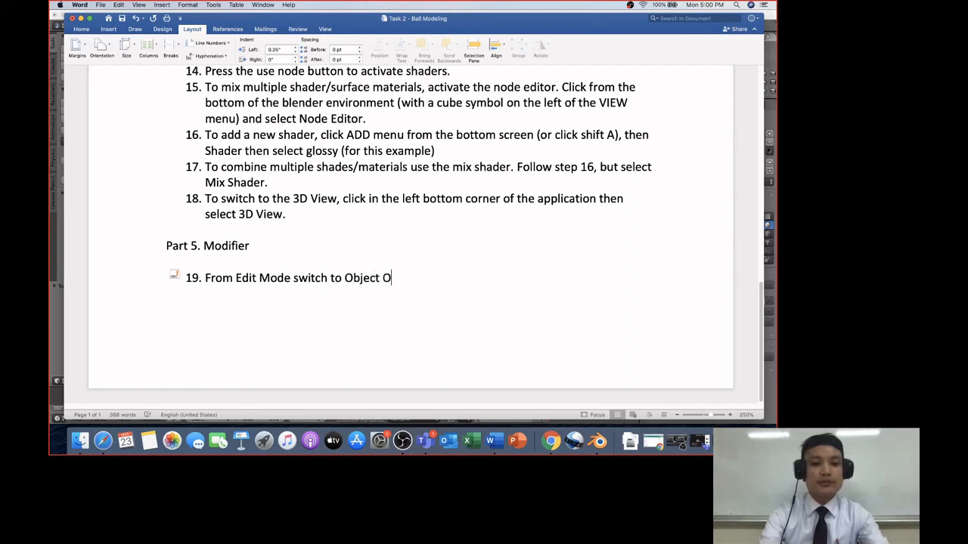
{"action": "key", "text": "BackSpace"}
{"action": "type", "text": "Mode."}
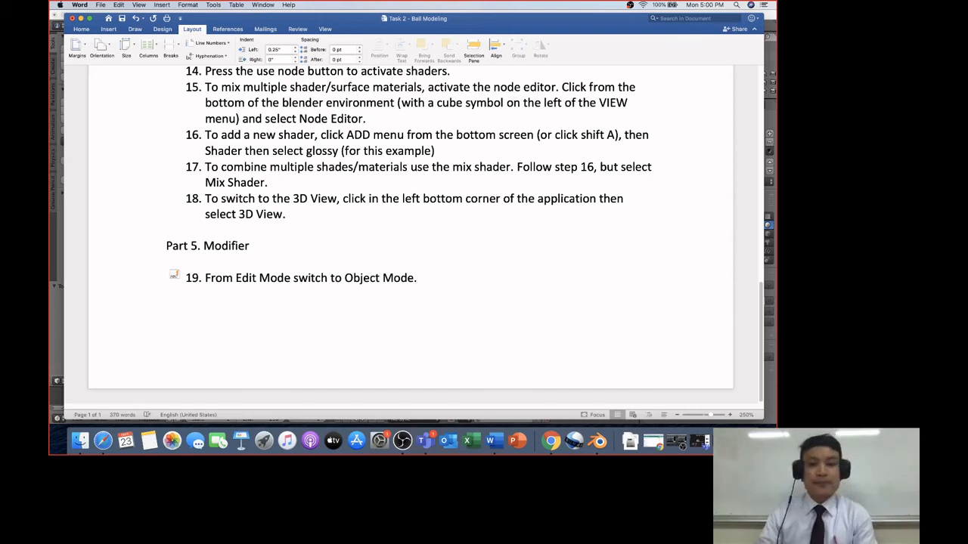
{"action": "key", "text": "Return"}
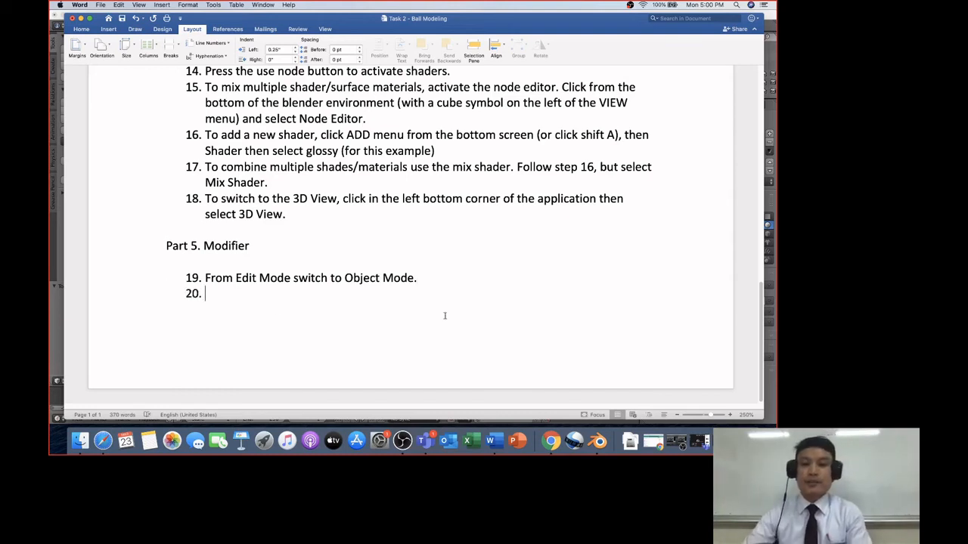
Step: Switch to Blender, put the ball in Edit Mode and return it to Object Mode
{"action": "left_click", "coordinate": [598, 445]}
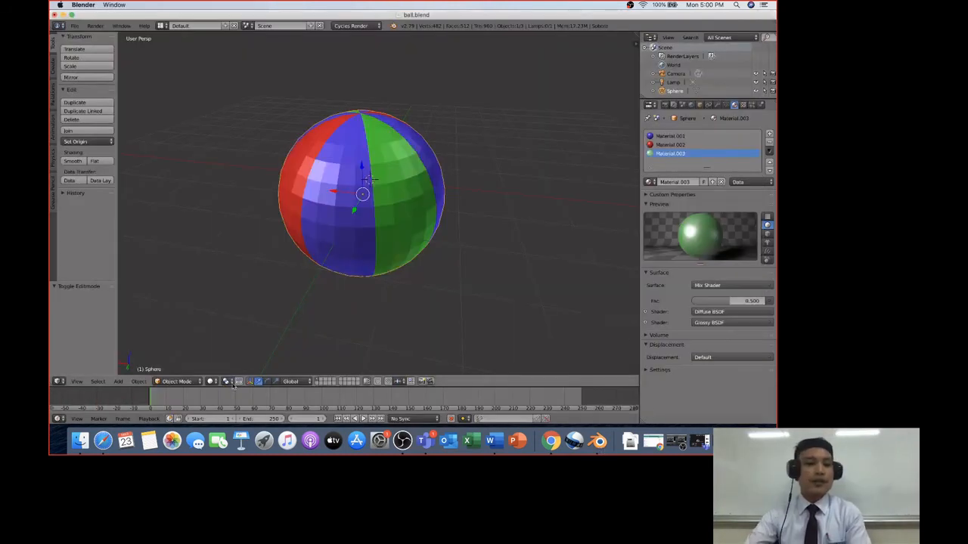
{"action": "left_click", "coordinate": [179, 381]}
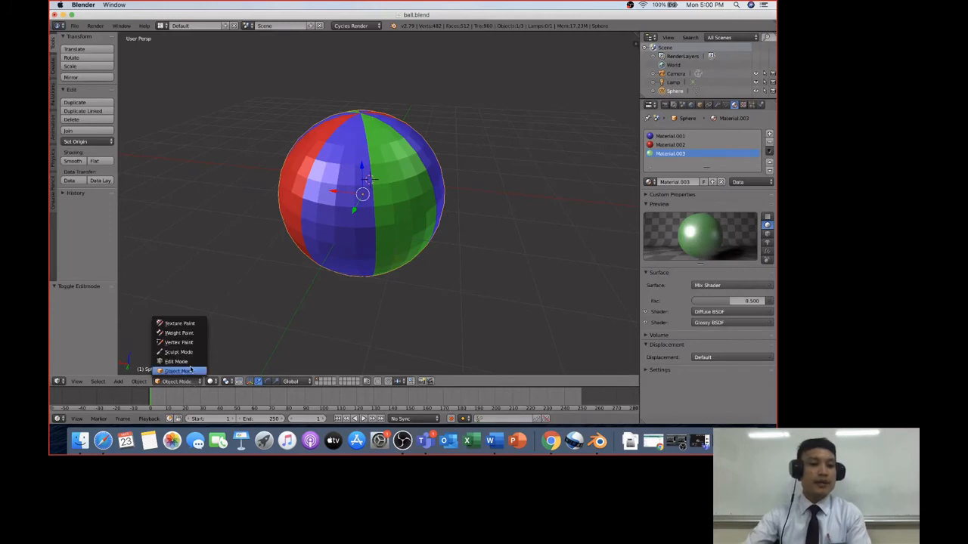
{"action": "left_click", "coordinate": [175, 362]}
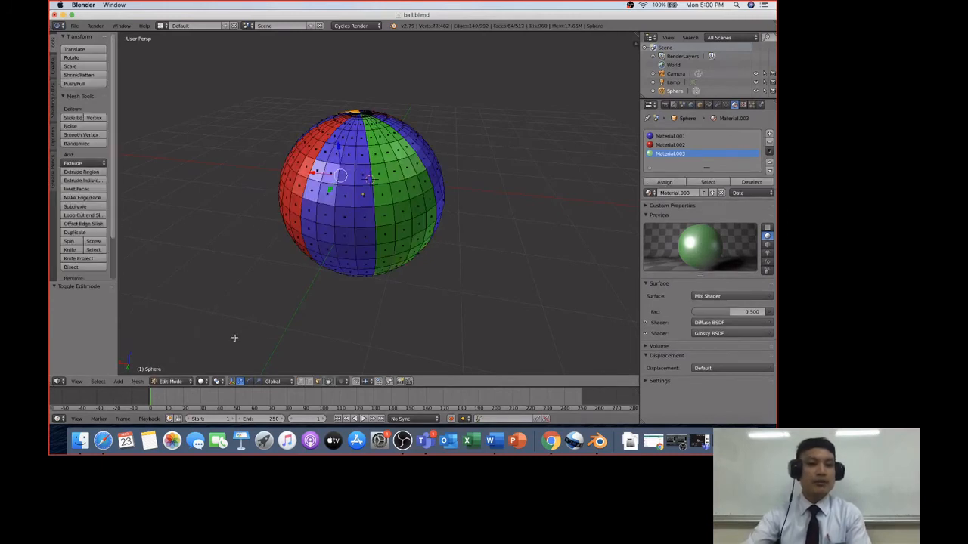
{"action": "left_click", "coordinate": [174, 381]}
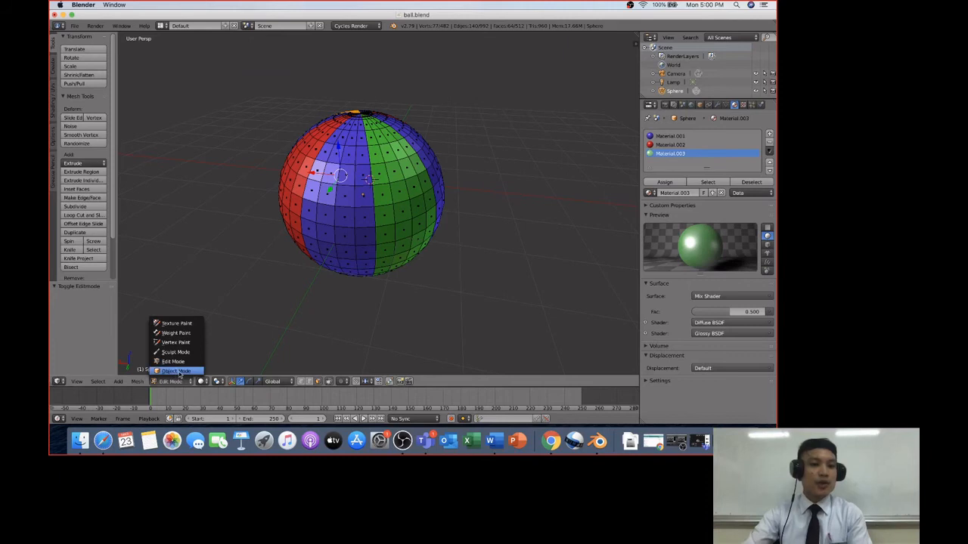
{"action": "left_click", "coordinate": [177, 371]}
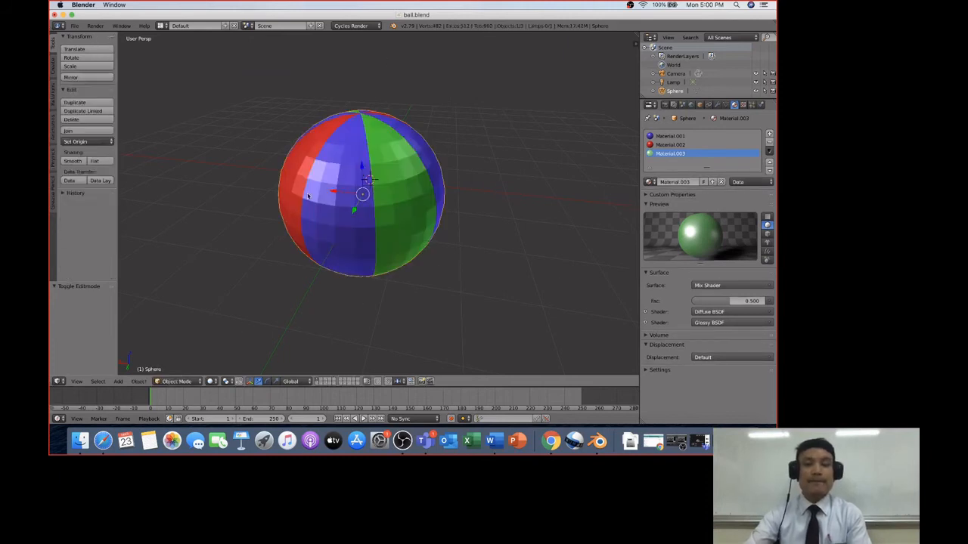
Step: Switch to the Task 2 - Ball Modeling document in Word and write step 20 as "On the right palette, select Modifier"
{"action": "left_click", "coordinate": [490, 441]}
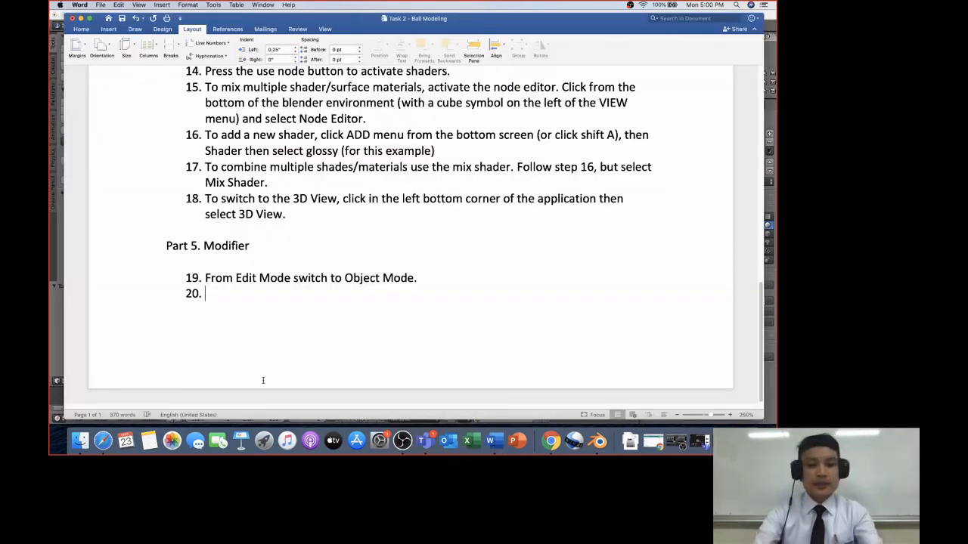
{"action": "type", "text": "On the right "}
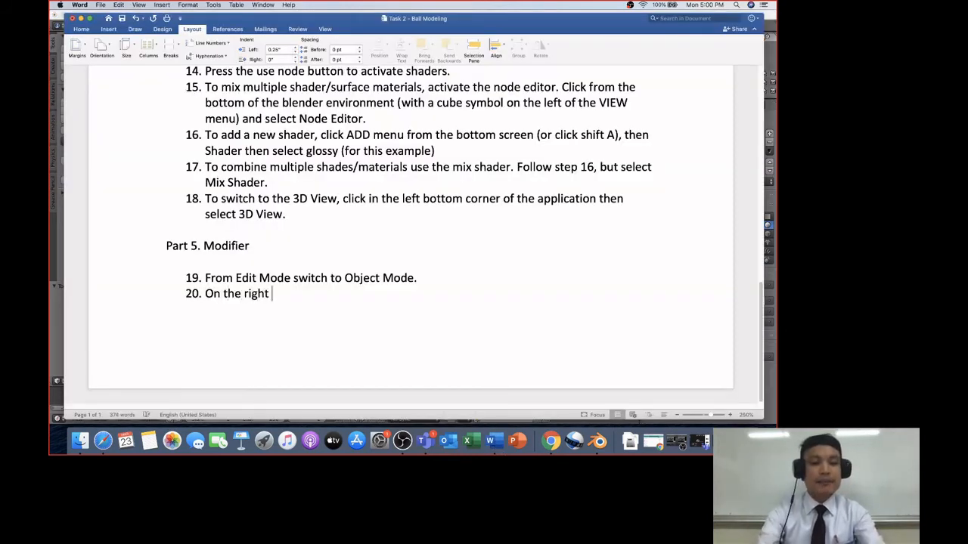
{"action": "type", "text": "panel"}
{"action": "key", "text": "BackSpace"}
{"action": "key", "text": "BackSpace"}
{"action": "key", "text": "BackSpace"}
{"action": "key", "text": "BackSpace"}
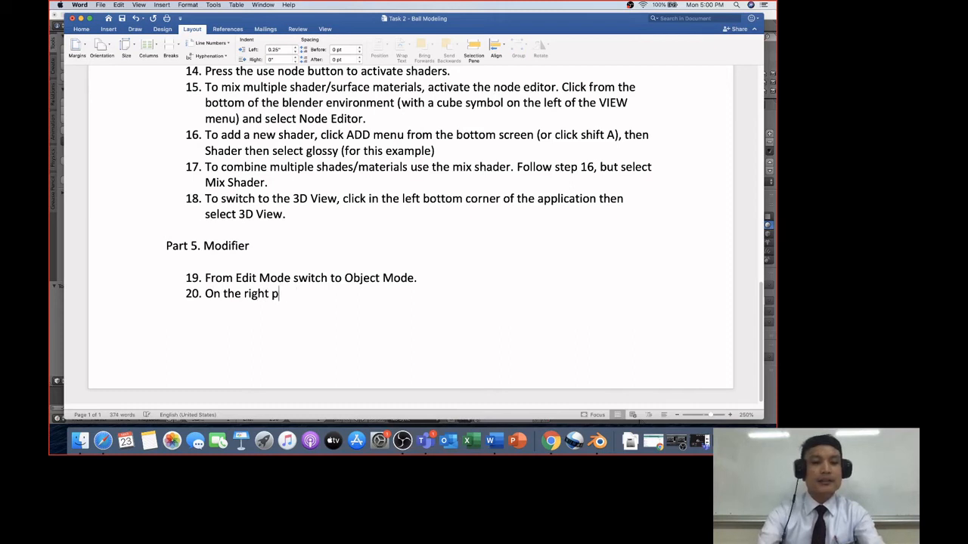
{"action": "type", "text": "all"}
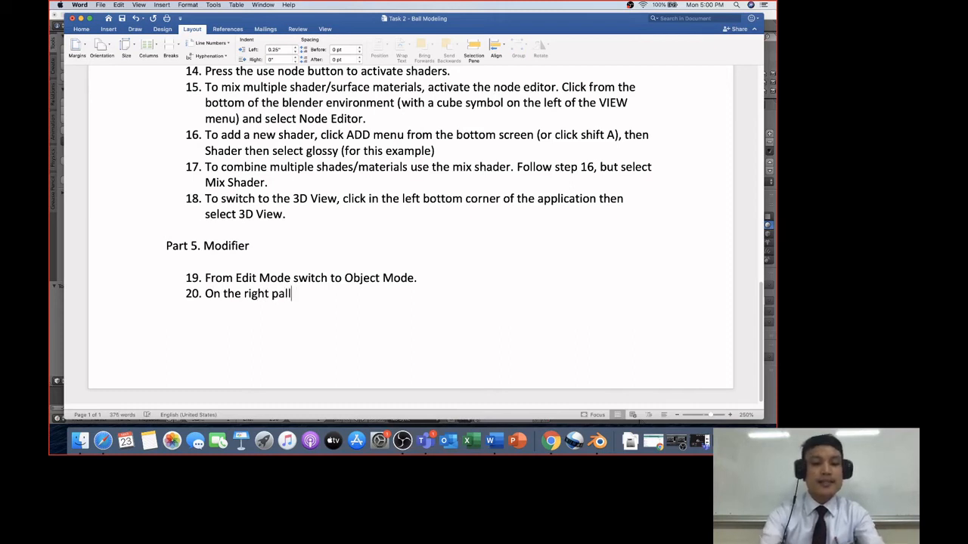
{"action": "type", "text": "ete"}
{"action": "key", "text": "BackSpace"}
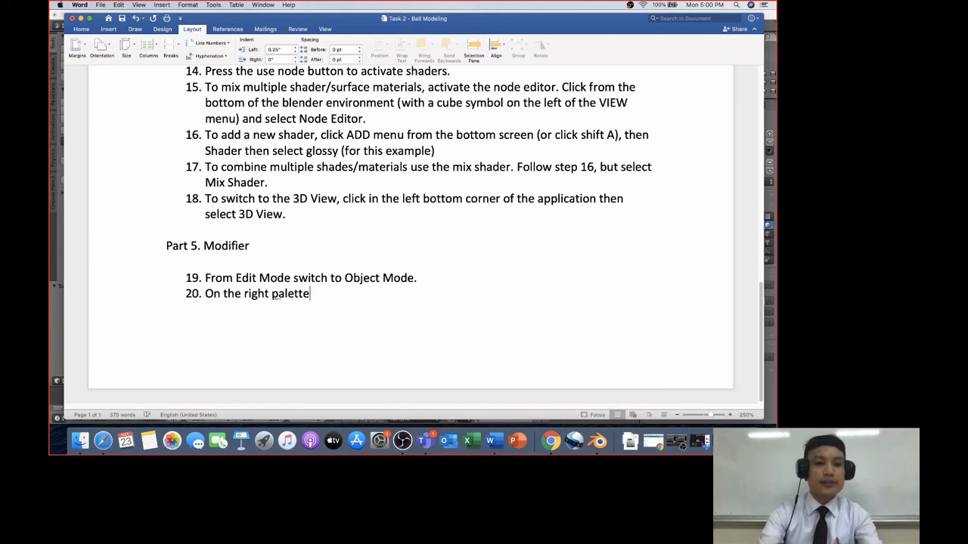
{"action": "type", "text": ", se"}
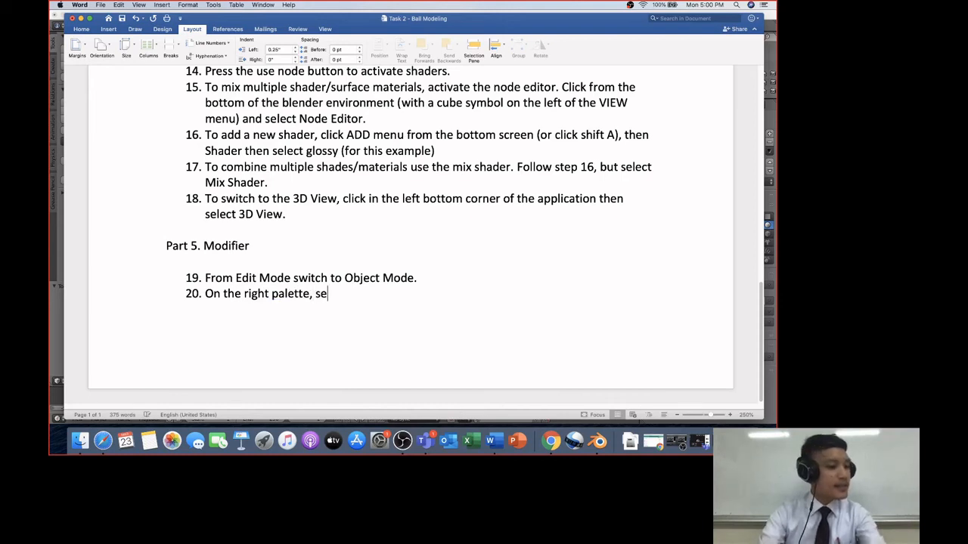
{"action": "type", "text": "lect Mod"}
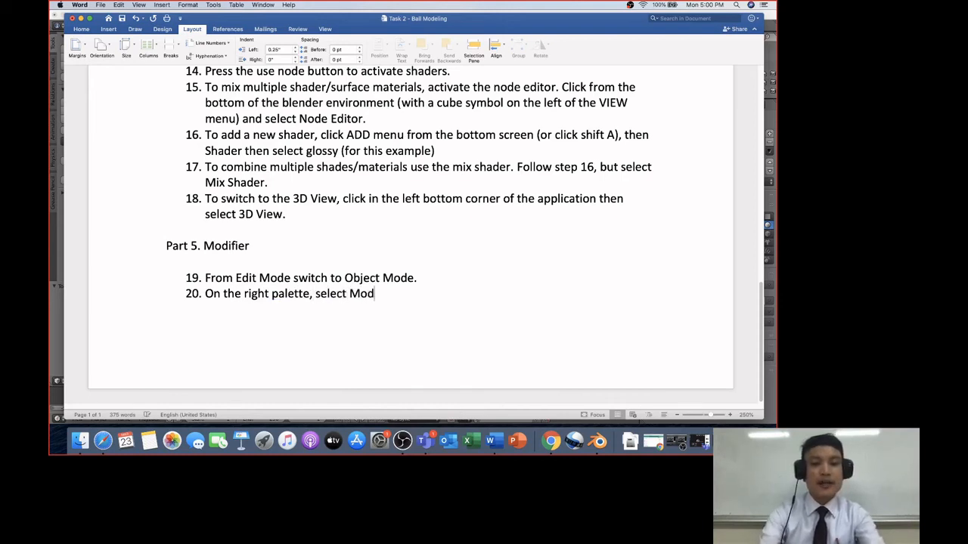
{"action": "type", "text": "ifier"}
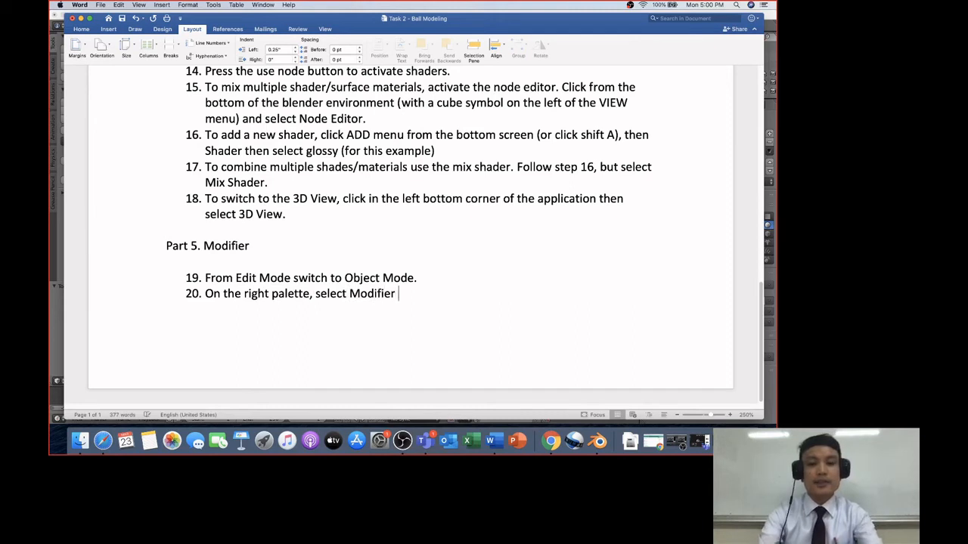
Step: Complete step 20 with the note "(with the wrench symbol)." after the word Modifier
{"action": "type", "text": "(wuthg"}
{"action": "key", "text": "BackSpace"}
{"action": "key", "text": "BackSpace"}
{"action": "key", "text": "BackSpace"}
{"action": "key", "text": "BackSpace"}
{"action": "type", "text": "i"}
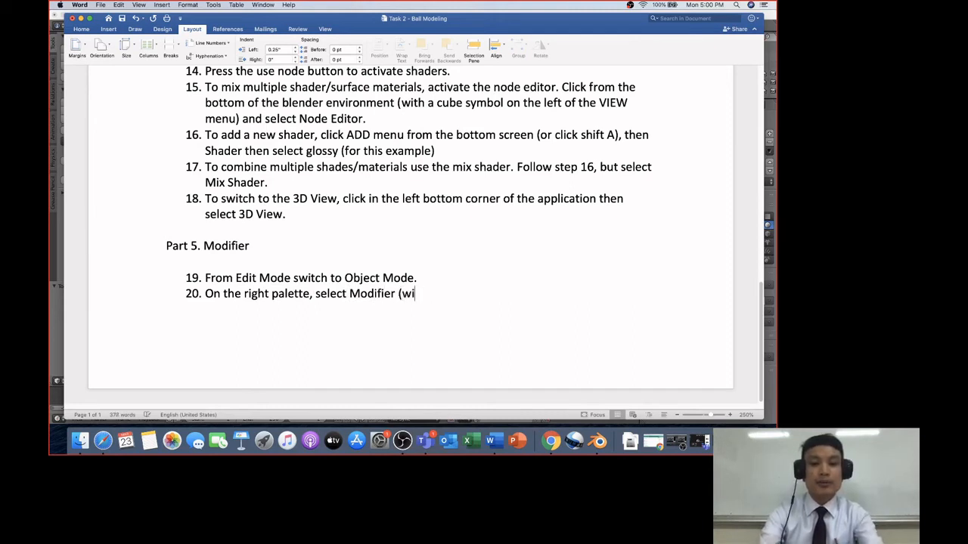
{"action": "type", "text": "th the wre"}
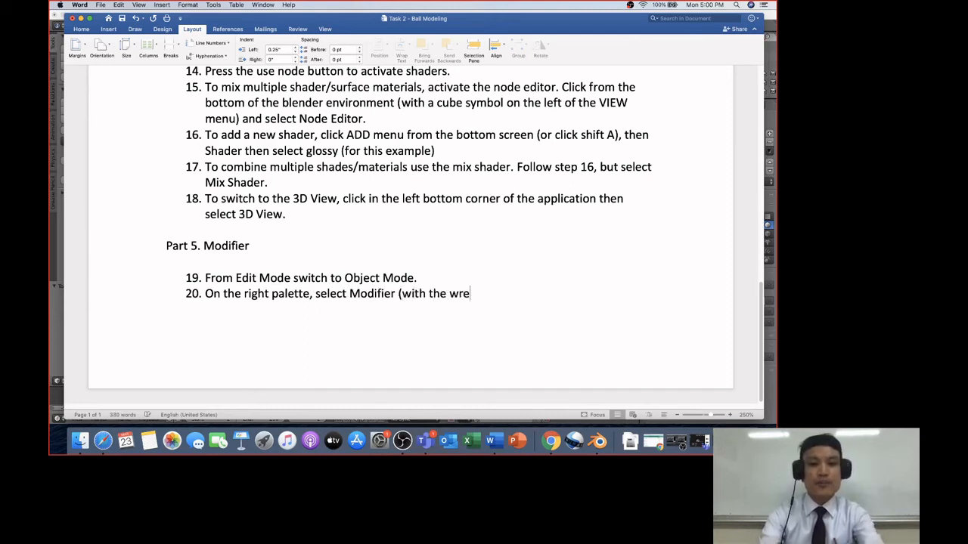
{"action": "type", "text": "nch symb"}
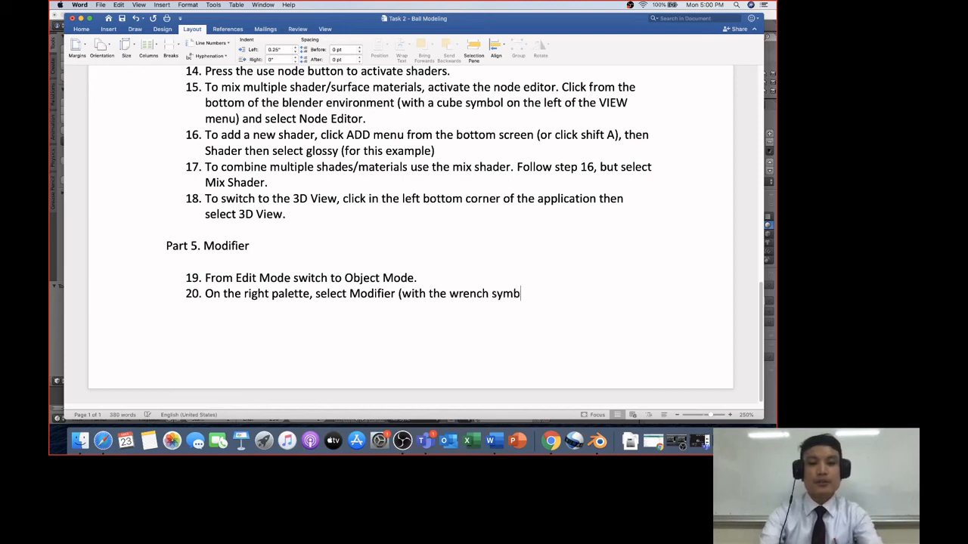
{"action": "type", "text": "ol)."}
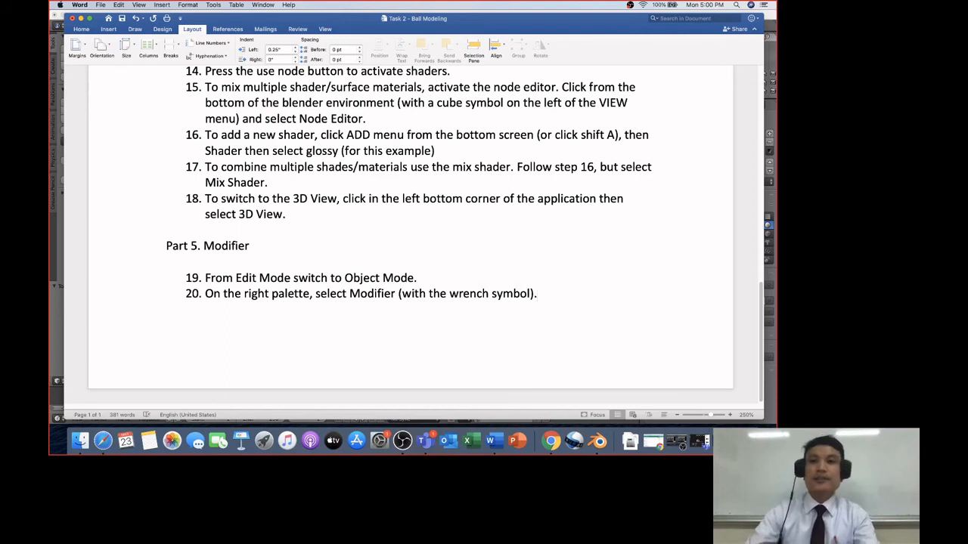
Step: Switch to Blender and show the object modifier properties of the ball
{"action": "left_click", "coordinate": [81, 18]}
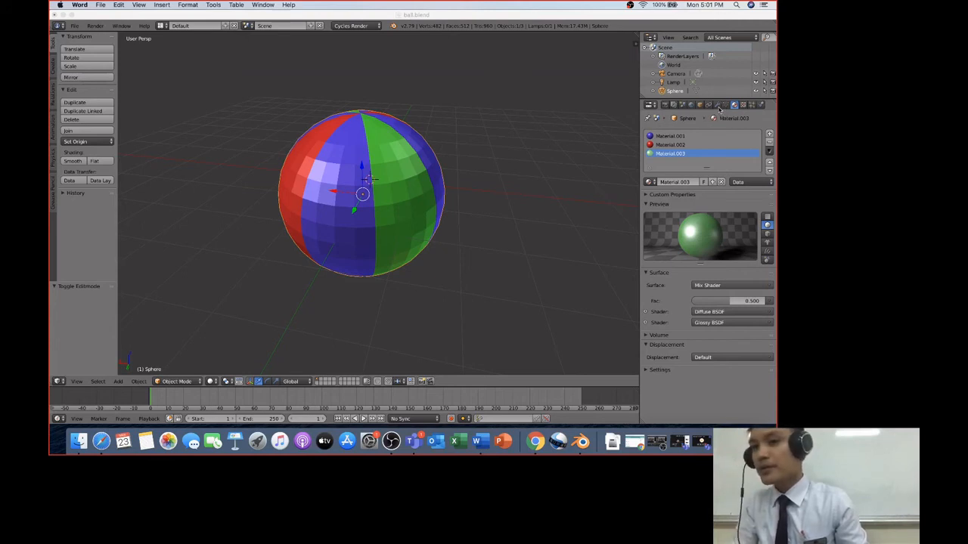
{"action": "left_click", "coordinate": [720, 109]}
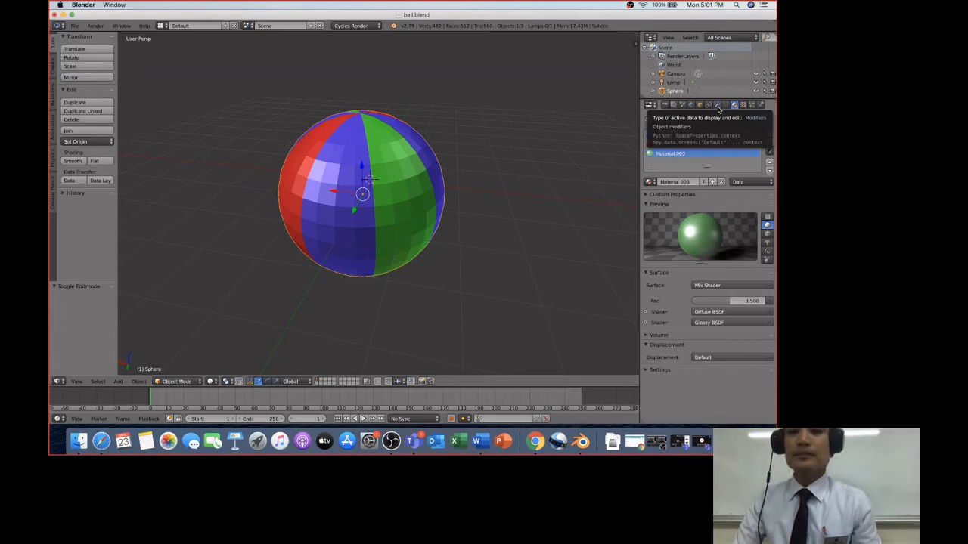
{"action": "left_click", "coordinate": [717, 105]}
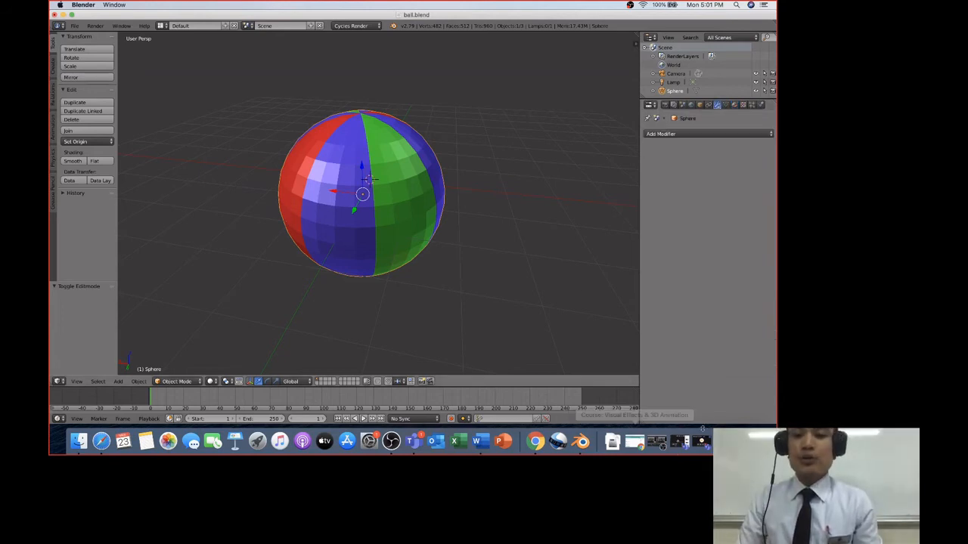
Step: Switch to the Word document and add step 21 as "Add Modifier, select subdivision surface."
{"action": "left_click", "coordinate": [702, 441]}
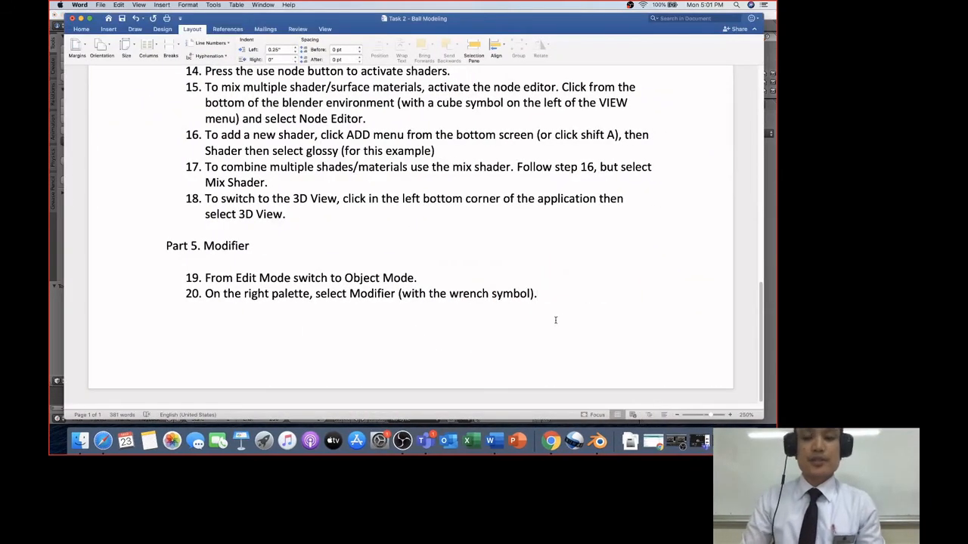
{"action": "key", "text": "Return"}
{"action": "type", "text": "Add Modifier"}
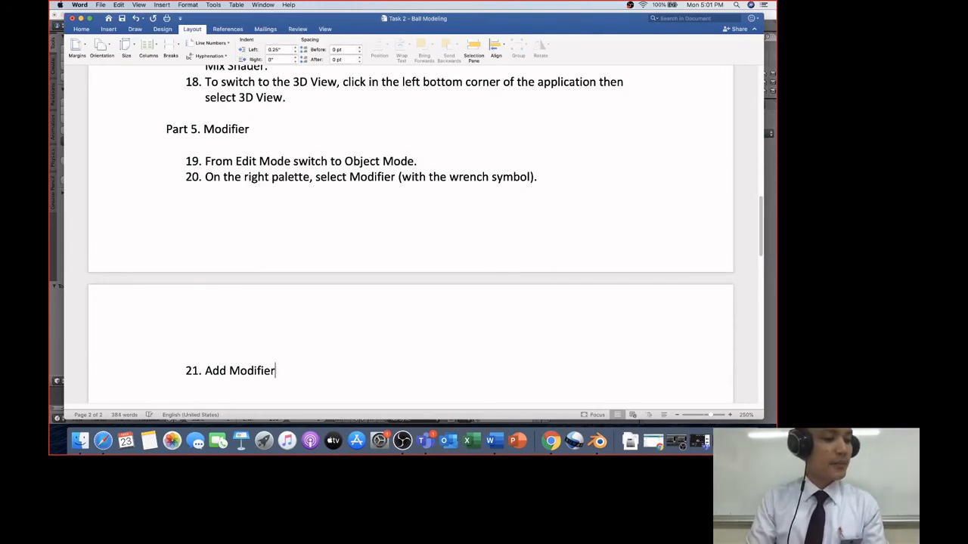
{"action": "type", "text": ", se"}
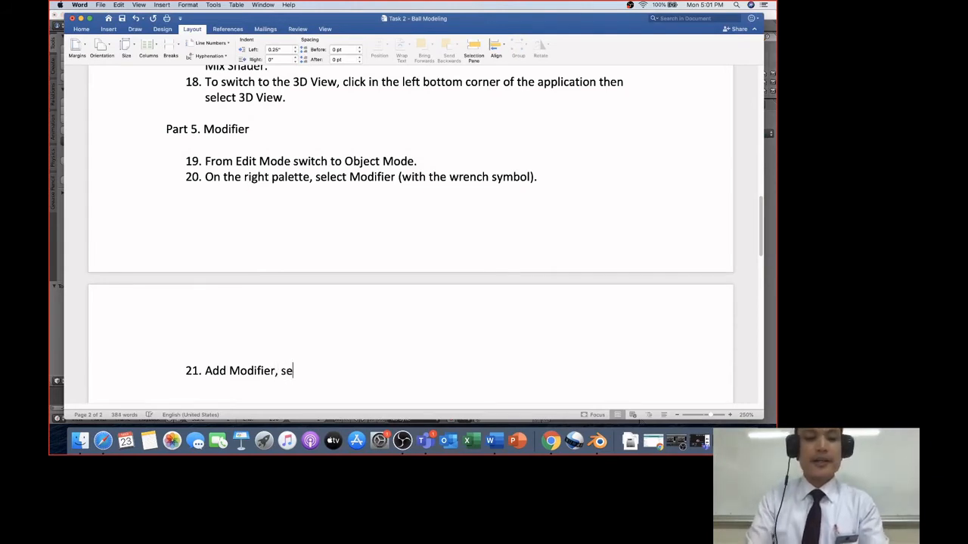
{"action": "type", "text": "lect s"}
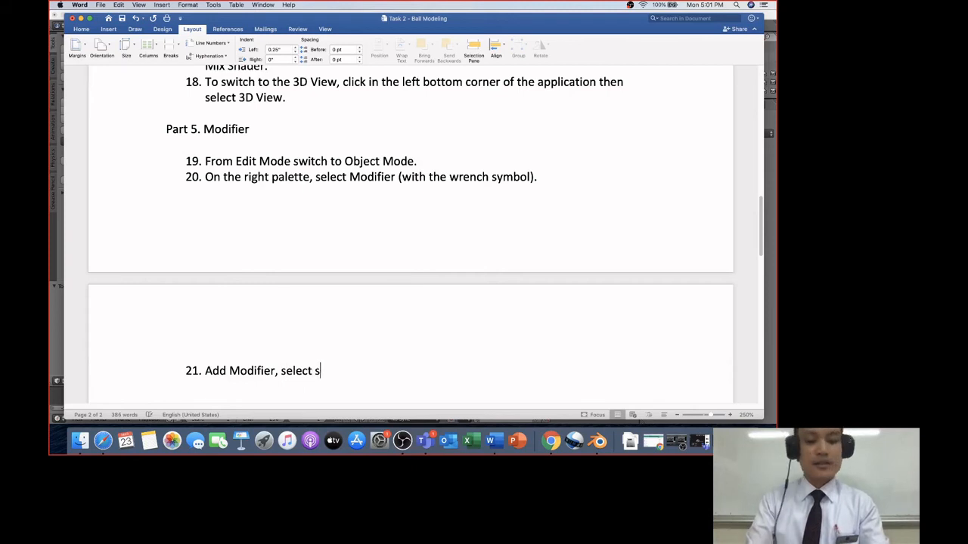
{"action": "type", "text": "ubdivio"}
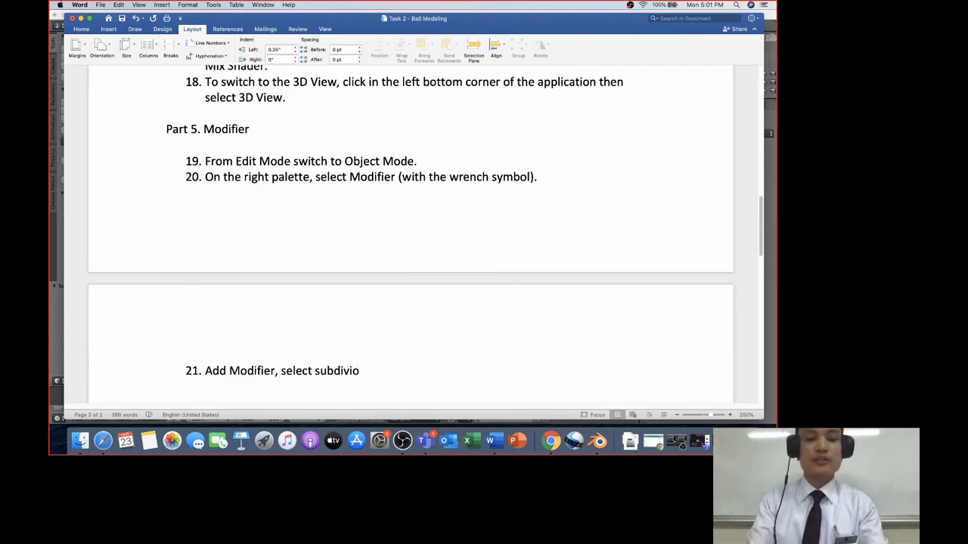
{"action": "key", "text": "BackSpace"}
{"action": "type", "text": "sion su"}
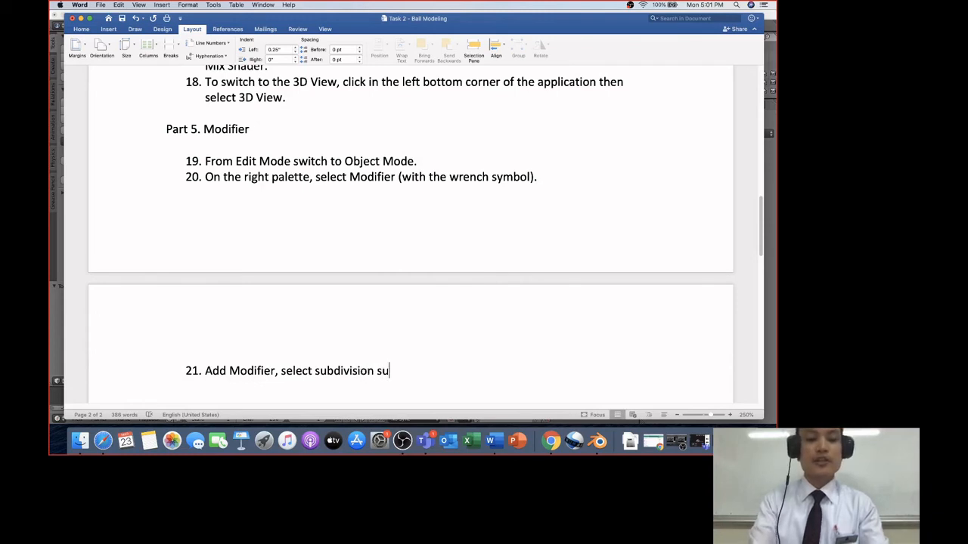
{"action": "type", "text": "rface."}
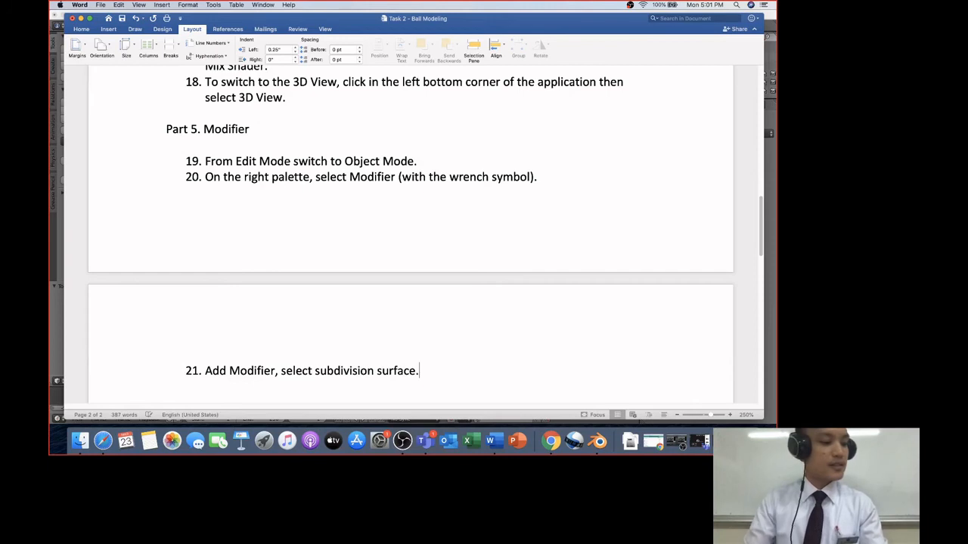
Step: Add a Subdivision Surface modifier to the ball in Blender and return to the Word document
{"action": "left_click", "coordinate": [80, 17]}
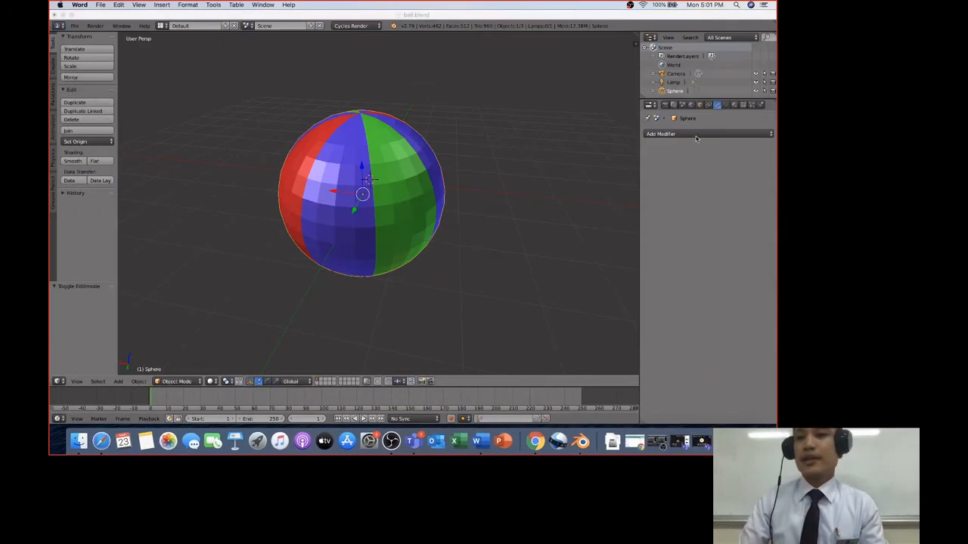
{"action": "left_click", "coordinate": [772, 134]}
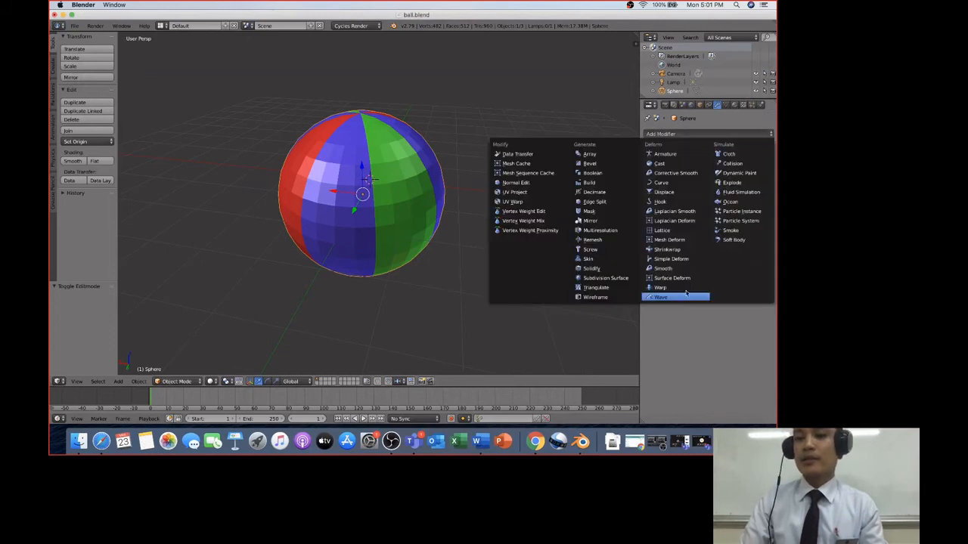
{"action": "left_click", "coordinate": [611, 280]}
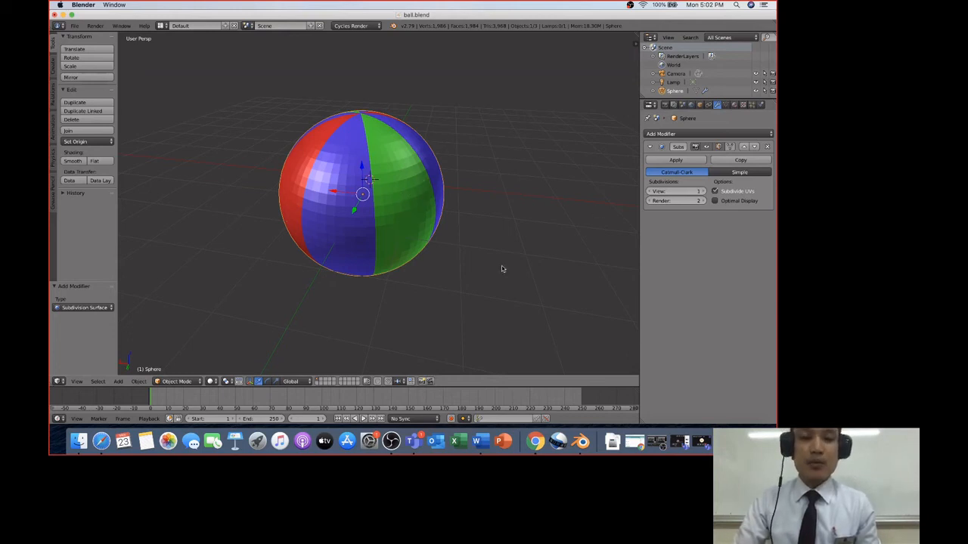
{"action": "left_click", "coordinate": [701, 442]}
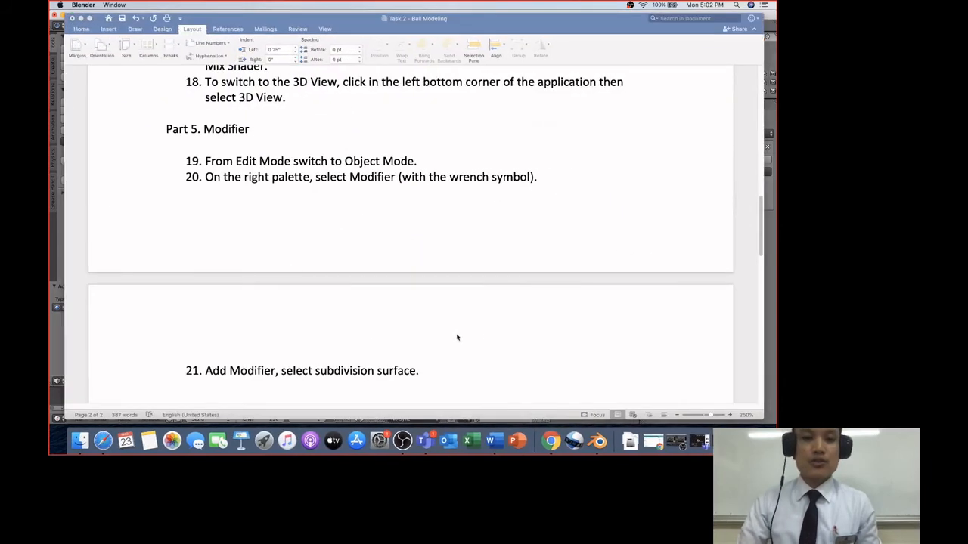
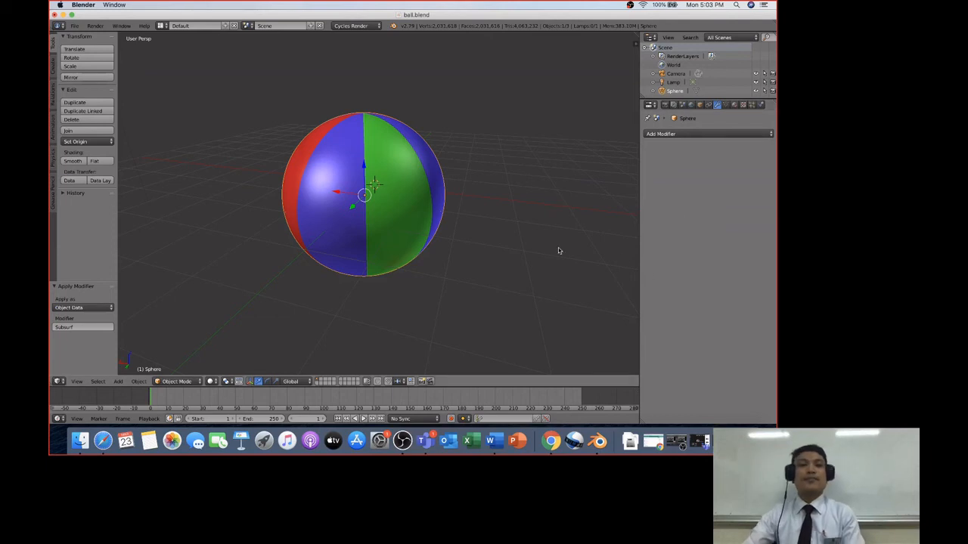
Step: Inspect the ball's subdivided surface across its red, blue and green panels from different sides and distances
{"action": "mouse_move", "coordinate": [558, 255]}
{"action": "middle_mouse_down"}
{"action": "mouse_move", "coordinate": [557, 244]}
{"action": "mouse_move", "coordinate": [579, 249]}
{"action": "mouse_move", "coordinate": [585, 238]}
{"action": "mouse_move", "coordinate": [573, 228]}
{"action": "mouse_move", "coordinate": [548, 253]}
{"action": "mouse_move", "coordinate": [556, 257]}
{"action": "mouse_move", "coordinate": [558, 241]}
{"action": "mouse_move", "coordinate": [562, 248]}
{"action": "middle_mouse_up"}
{"action": "scroll", "coordinate": [553, 271], "scroll_direction": "down", "scroll_amount": 2}
{"action": "scroll", "coordinate": [553, 271], "scroll_direction": "up", "scroll_amount": 4}
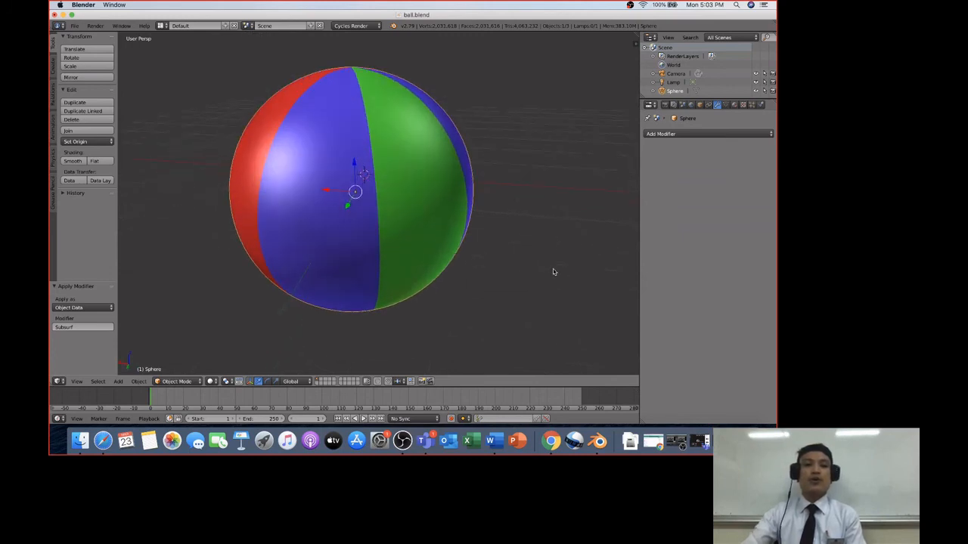
{"action": "scroll", "coordinate": [553, 272], "scroll_direction": "down", "scroll_amount": 1}
{"action": "middle_click_drag", "start_coordinate": [558, 263], "coordinate": [399, 203]}
{"action": "middle_click_drag", "start_coordinate": [475, 229], "coordinate": [496, 250]}
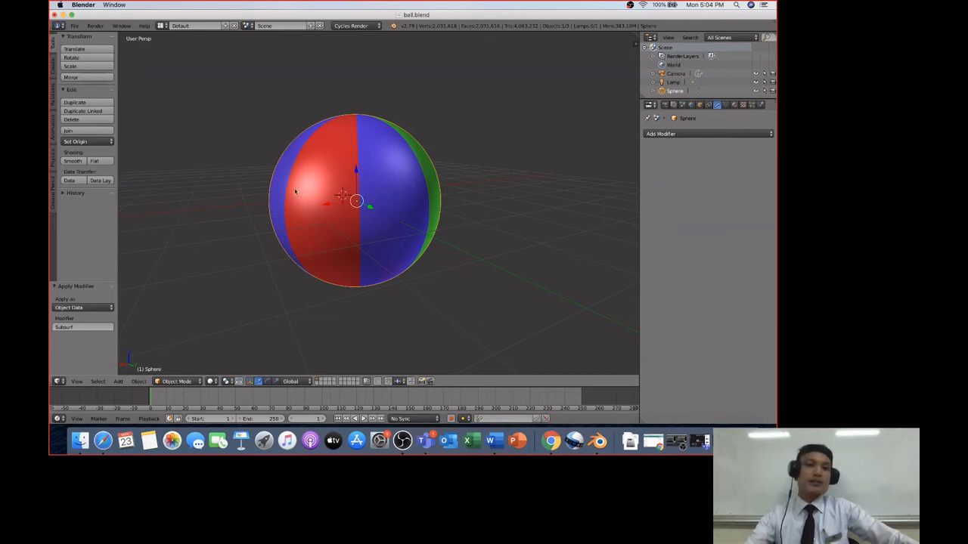
{"action": "mouse_move", "coordinate": [486, 218]}
{"action": "middle_mouse_down"}
{"action": "mouse_move", "coordinate": [488, 227]}
{"action": "mouse_move", "coordinate": [529, 214]}
{"action": "mouse_move", "coordinate": [524, 196]}
{"action": "mouse_move", "coordinate": [515, 212]}
{"action": "mouse_move", "coordinate": [433, 210]}
{"action": "mouse_move", "coordinate": [446, 221]}
{"action": "mouse_move", "coordinate": [540, 212]}
{"action": "mouse_move", "coordinate": [431, 219]}
{"action": "mouse_move", "coordinate": [393, 206]}
{"action": "mouse_move", "coordinate": [422, 221]}
{"action": "mouse_move", "coordinate": [496, 222]}
{"action": "mouse_move", "coordinate": [495, 168]}
{"action": "mouse_move", "coordinate": [484, 221]}
{"action": "mouse_move", "coordinate": [494, 226]}
{"action": "middle_mouse_up"}
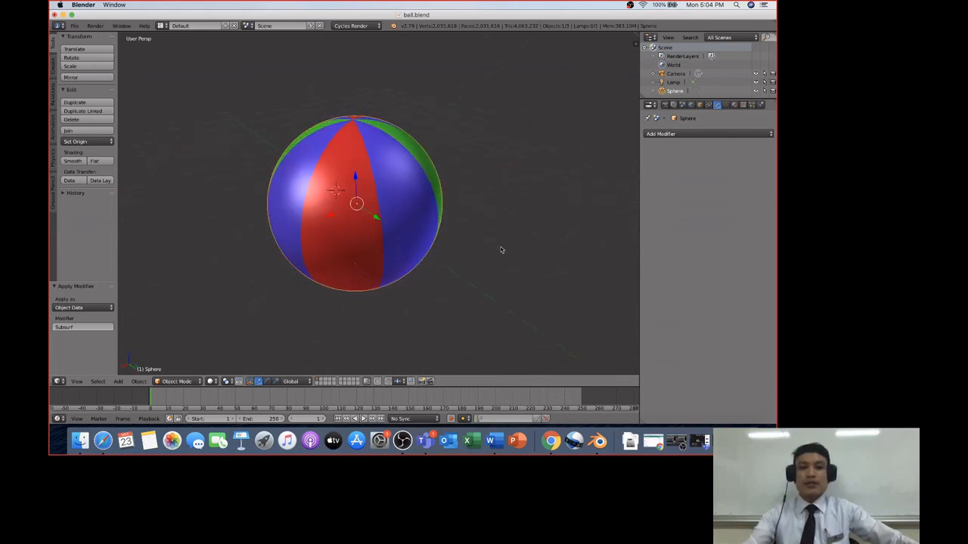
Step: Look at the ball through the scene camera, render the image with Cycles and examine the rendered ball up close
{"action": "key", "text": "KP_0"}
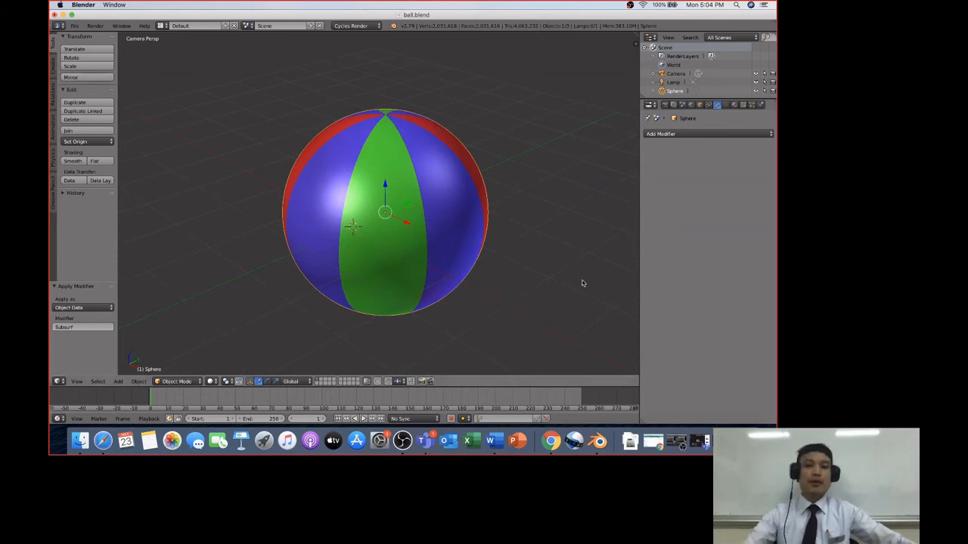
{"action": "scroll", "coordinate": [585, 260], "scroll_direction": "down", "scroll_amount": 2}
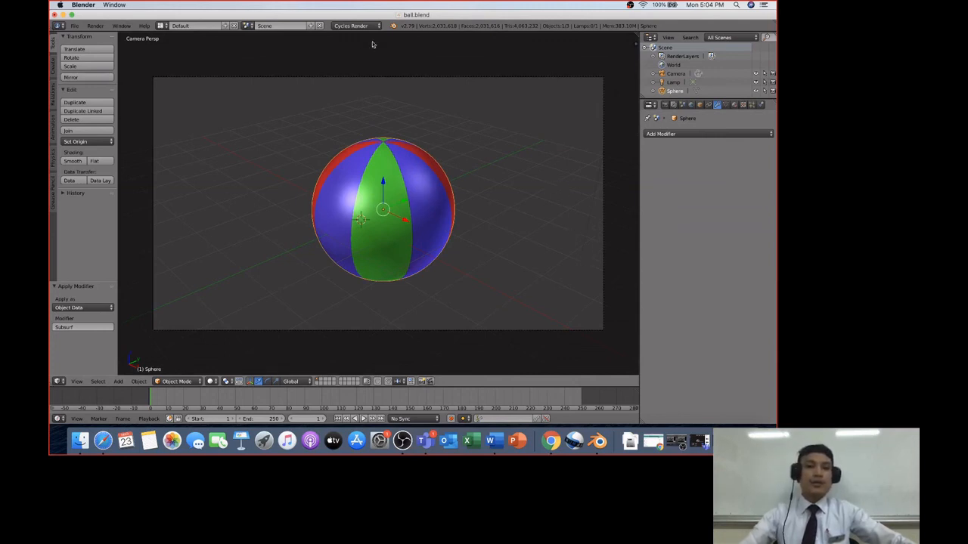
{"action": "left_click", "coordinate": [96, 26]}
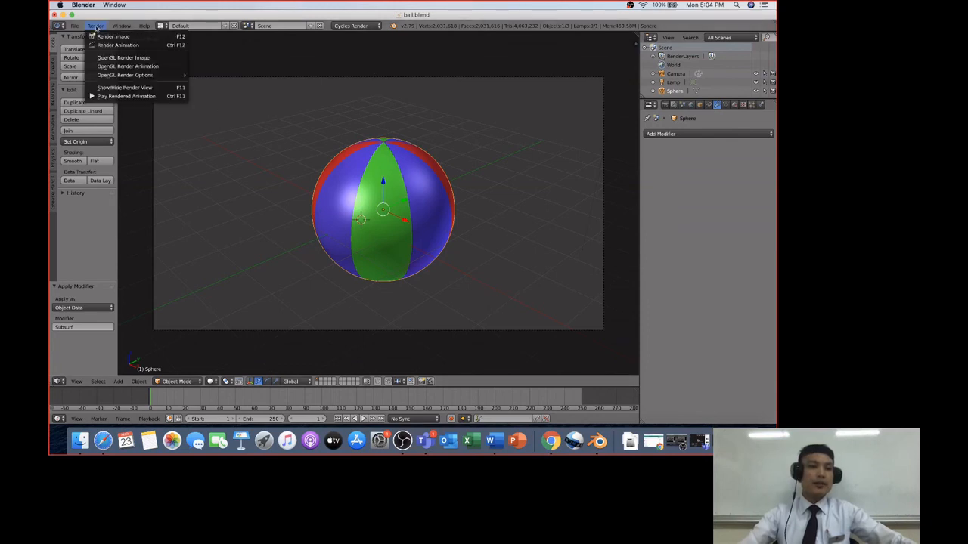
{"action": "left_click", "coordinate": [102, 26]}
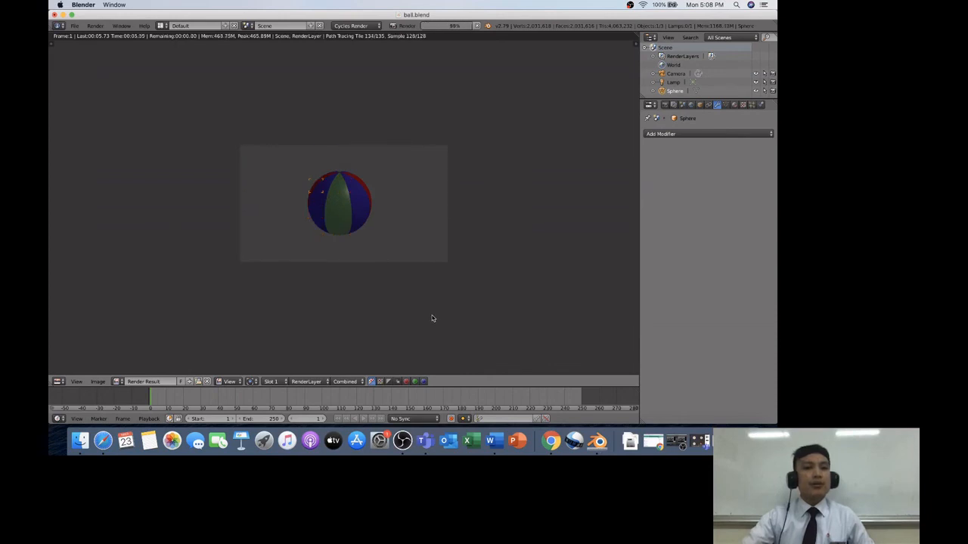
{"action": "scroll", "coordinate": [388, 239], "scroll_direction": "up", "scroll_amount": 8}
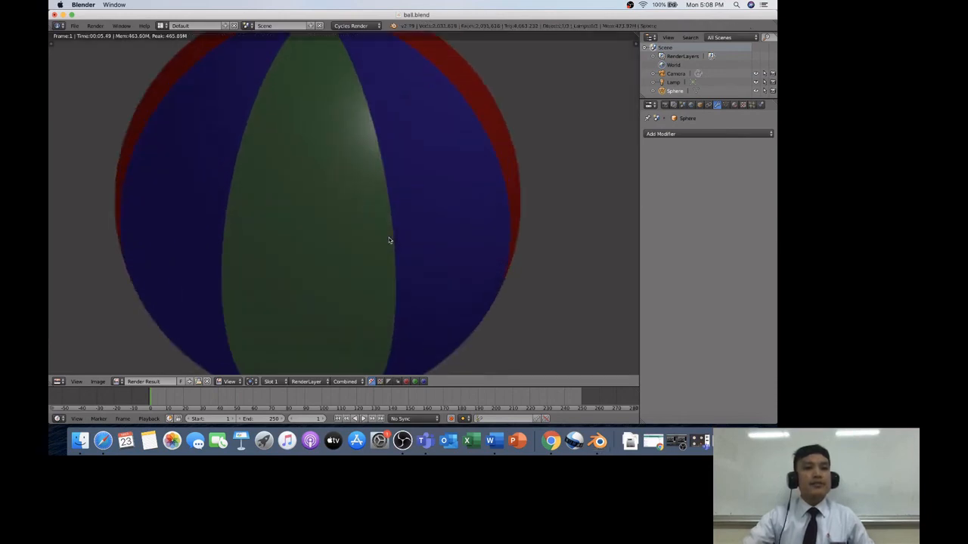
Step: Minimise the meeting window, return to Blender and leave the ball's render result for the 3D view
{"action": "scroll", "coordinate": [388, 239], "scroll_direction": "down", "scroll_amount": 4}
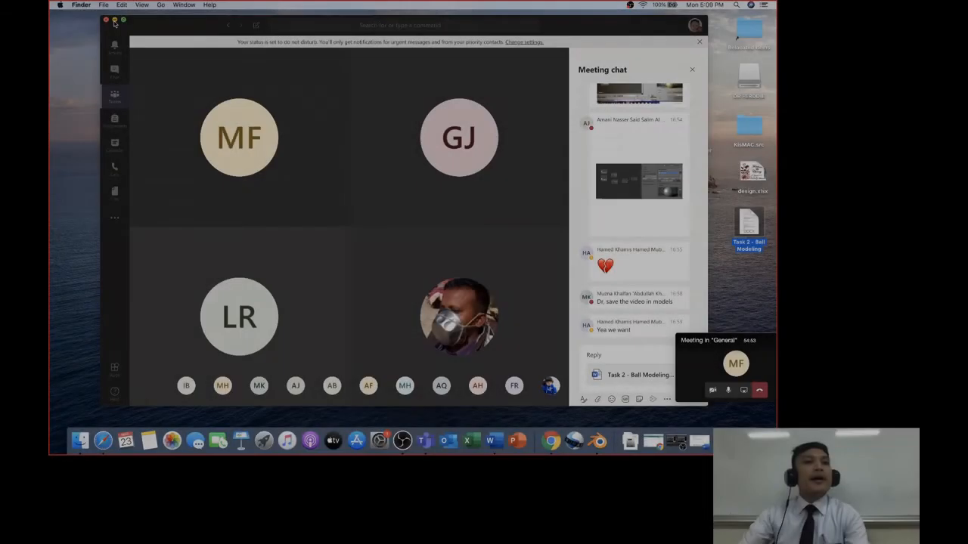
{"action": "key", "text": "super+m"}
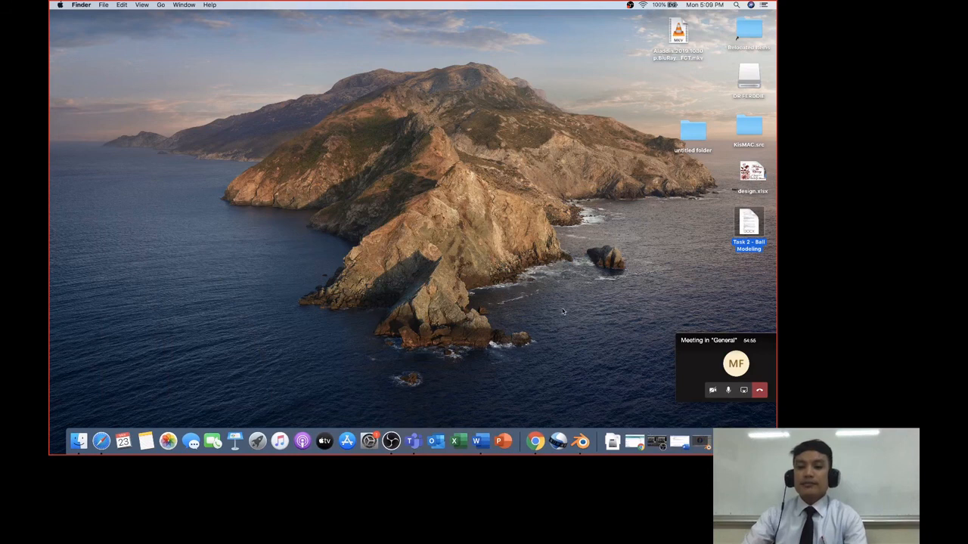
{"action": "left_click", "coordinate": [702, 441]}
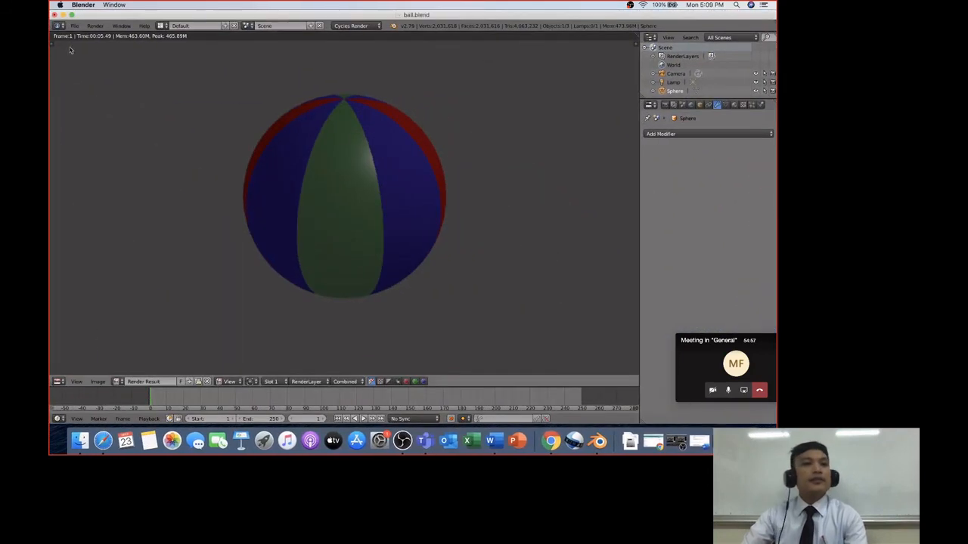
{"action": "key", "text": "Escape"}
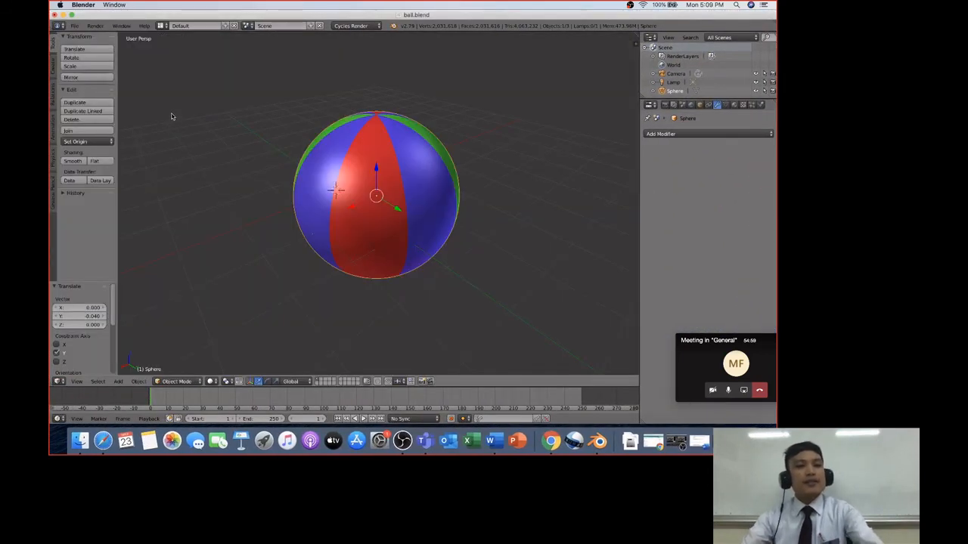
Step: Open the recent file sample doughnut.blend and leave its render result for the 3D view
{"action": "left_click", "coordinate": [72, 27]}
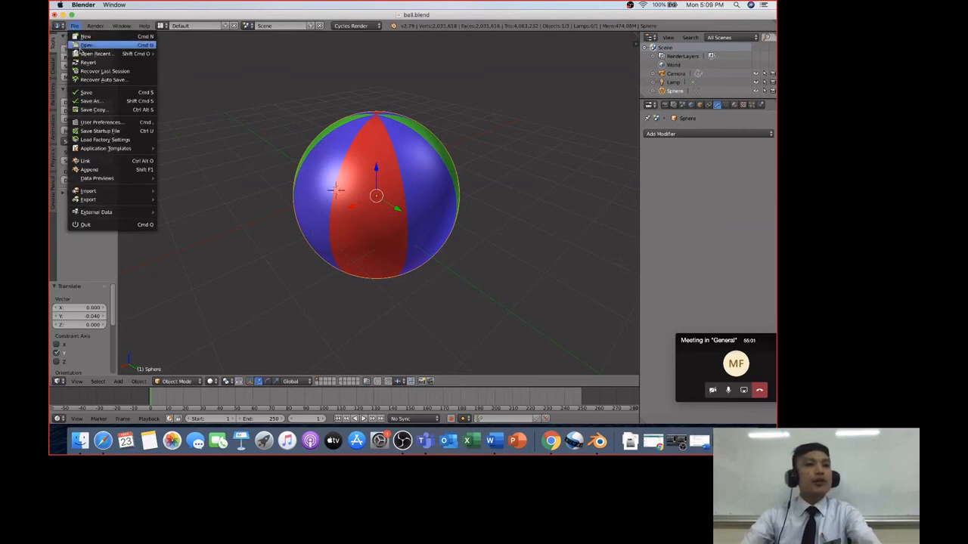
{"action": "mouse_move", "coordinate": [118, 58]}
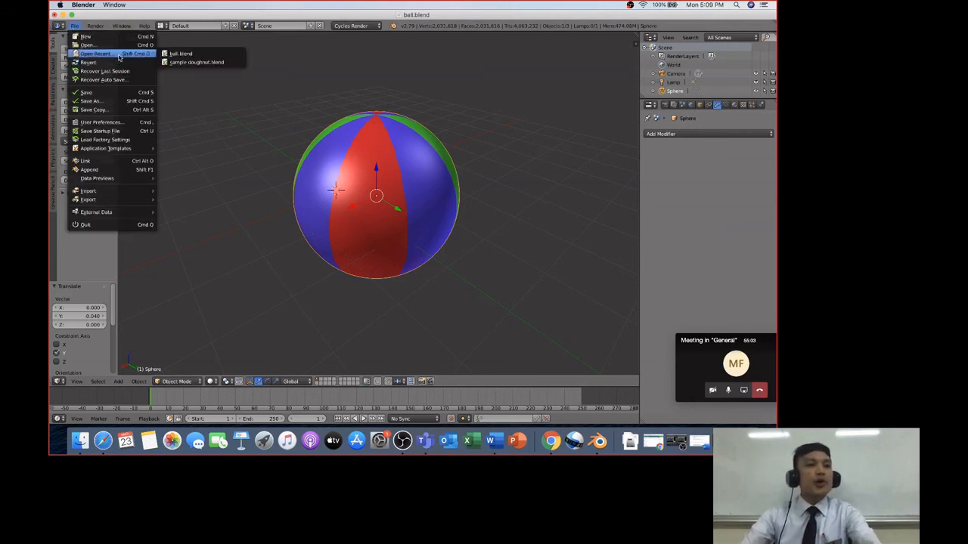
{"action": "left_click", "coordinate": [178, 64]}
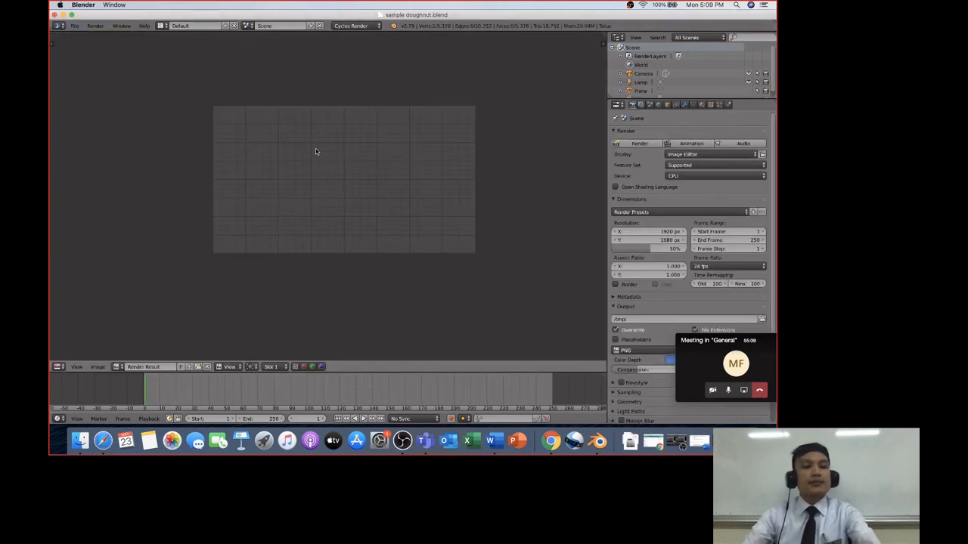
{"action": "key", "text": "Escape"}
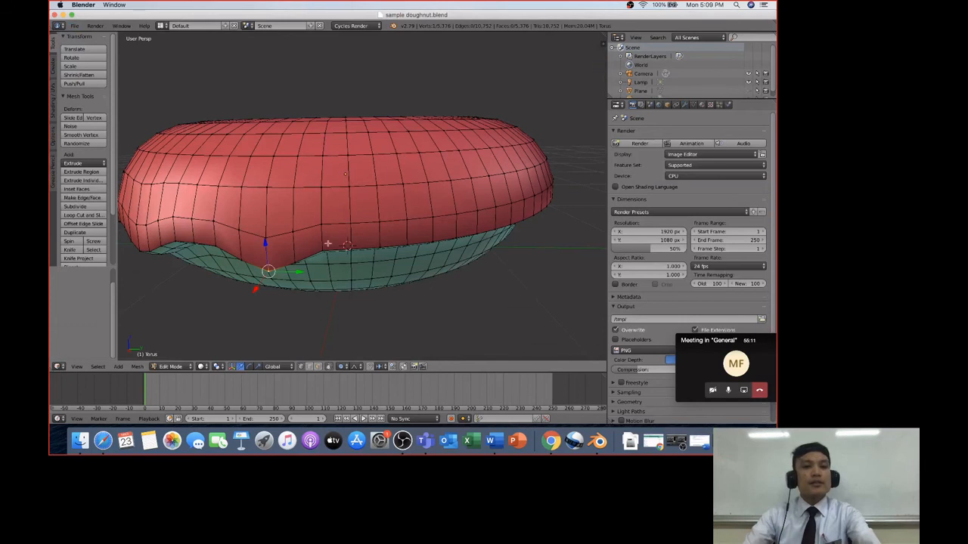
Step: Examine the doughnut's red icing and green base from the side, through the scene camera and from nearby angles
{"action": "scroll", "coordinate": [447, 305], "scroll_direction": "down", "scroll_amount": 2}
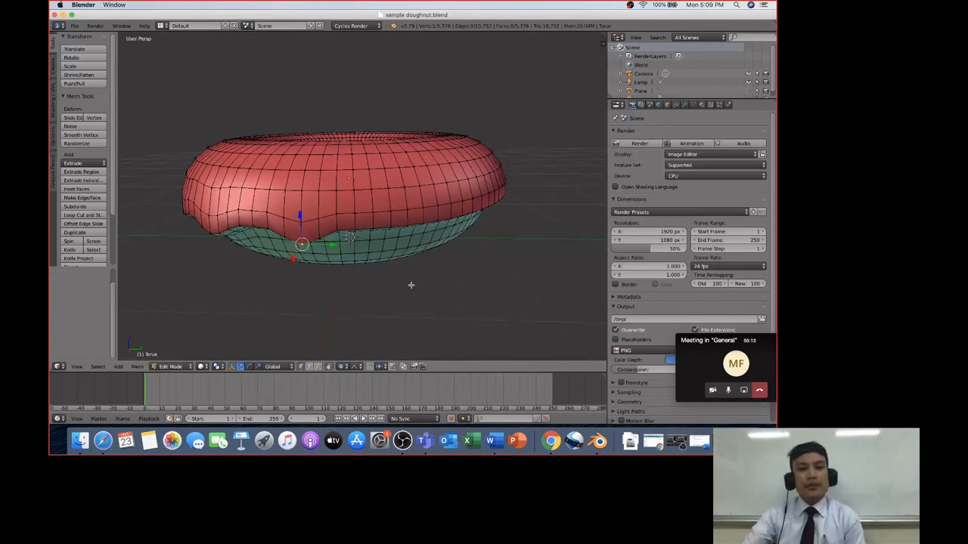
{"action": "scroll", "coordinate": [411, 285], "scroll_direction": "down", "scroll_amount": 2}
{"action": "scroll", "coordinate": [411, 285], "scroll_direction": "down", "scroll_amount": 2}
{"action": "scroll", "coordinate": [410, 285], "scroll_direction": "up", "scroll_amount": 3}
{"action": "mouse_move", "coordinate": [410, 285]}
{"action": "middle_mouse_down"}
{"action": "mouse_move", "coordinate": [439, 302]}
{"action": "mouse_move", "coordinate": [476, 300]}
{"action": "mouse_move", "coordinate": [488, 277]}
{"action": "mouse_move", "coordinate": [459, 261]}
{"action": "mouse_move", "coordinate": [423, 264]}
{"action": "mouse_move", "coordinate": [422, 284]}
{"action": "middle_mouse_up"}
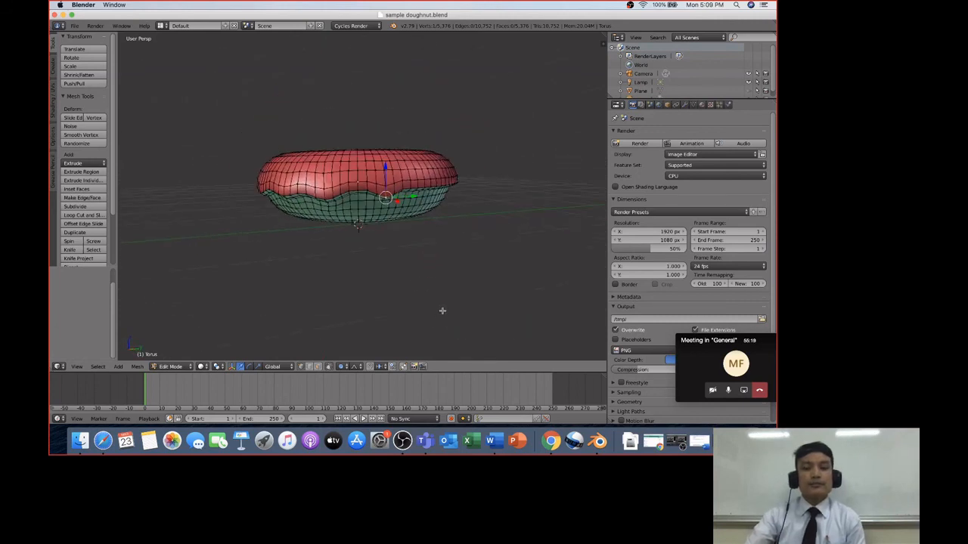
{"action": "key", "text": "KP_0"}
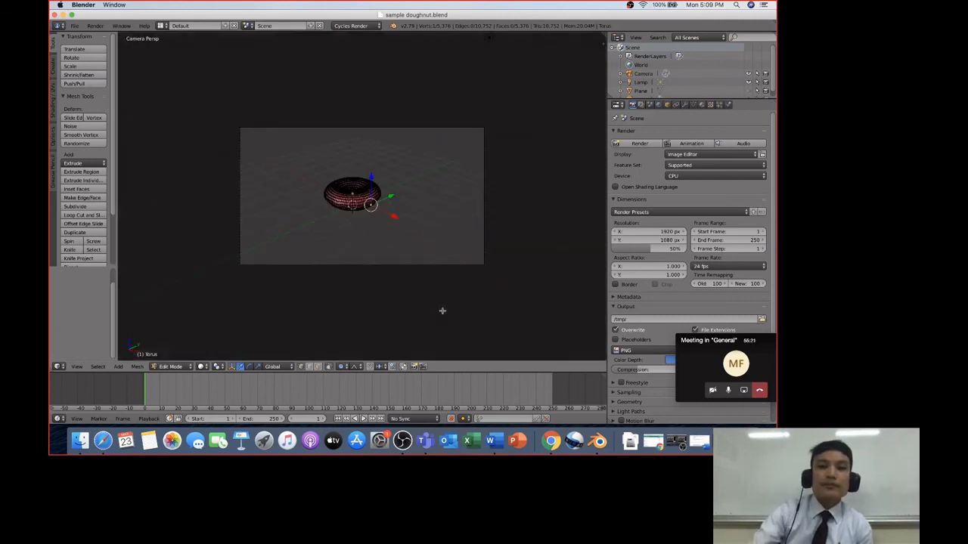
{"action": "scroll", "coordinate": [415, 251], "scroll_direction": "down", "scroll_amount": 2}
{"action": "scroll", "coordinate": [415, 251], "scroll_direction": "up", "scroll_amount": 5}
{"action": "scroll", "coordinate": [415, 250], "scroll_direction": "up", "scroll_amount": 6}
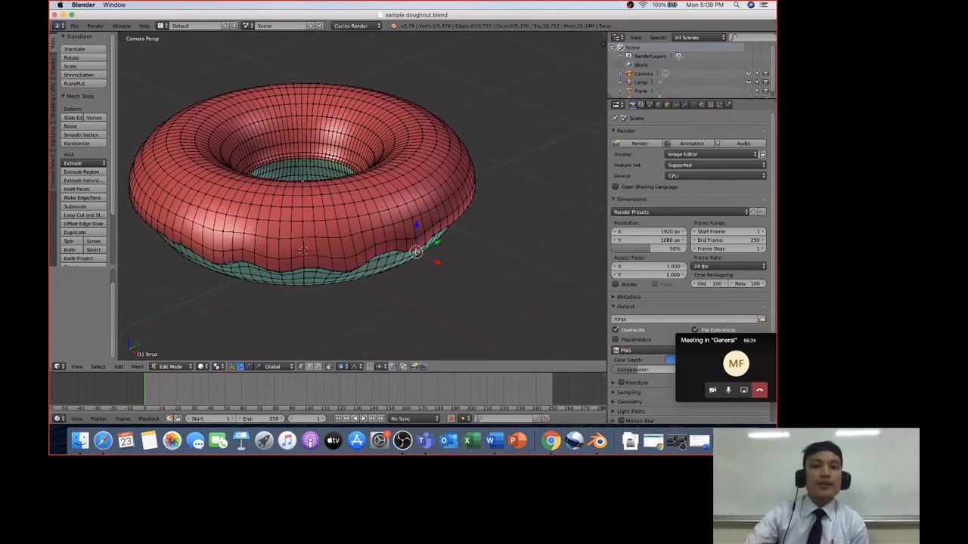
{"action": "scroll", "coordinate": [416, 251], "scroll_direction": "down", "scroll_amount": 2}
{"action": "mouse_move", "coordinate": [417, 291]}
{"action": "middle_mouse_down"}
{"action": "mouse_move", "coordinate": [417, 277]}
{"action": "mouse_move", "coordinate": [419, 295]}
{"action": "middle_mouse_up"}
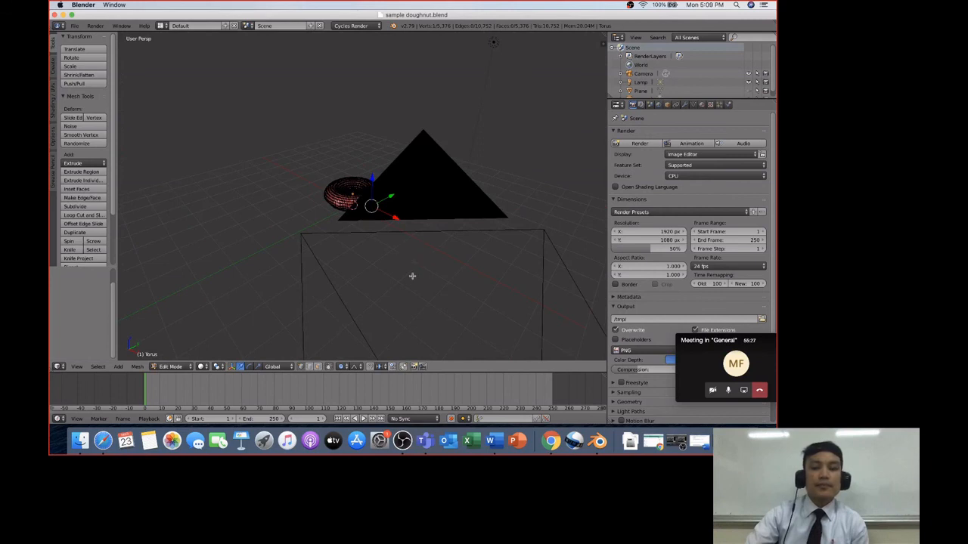
Step: Show the doughnut through the scene camera with Rendered viewport shading and examine it from below, above and up close
{"action": "key", "text": "KP_0"}
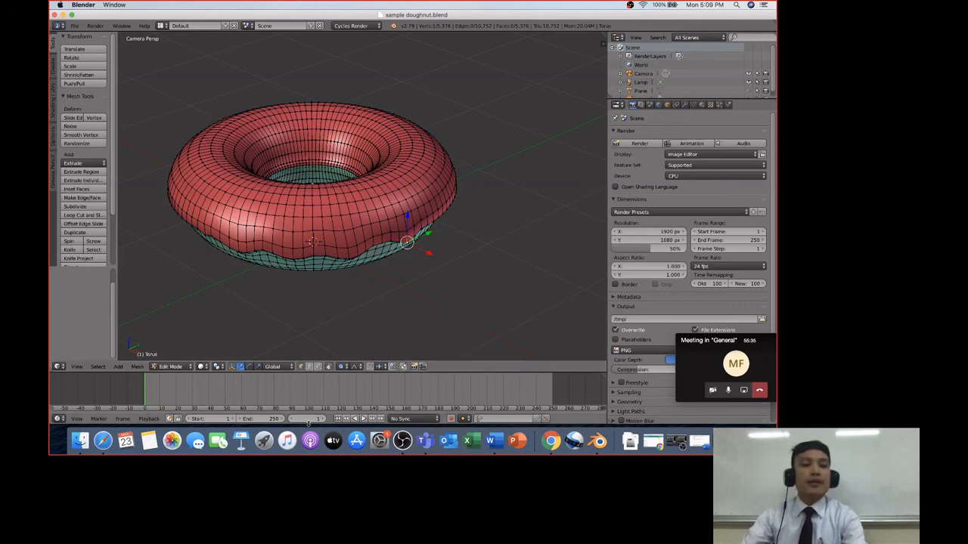
{"action": "left_click", "coordinate": [204, 367]}
{"action": "left_click", "coordinate": [219, 309]}
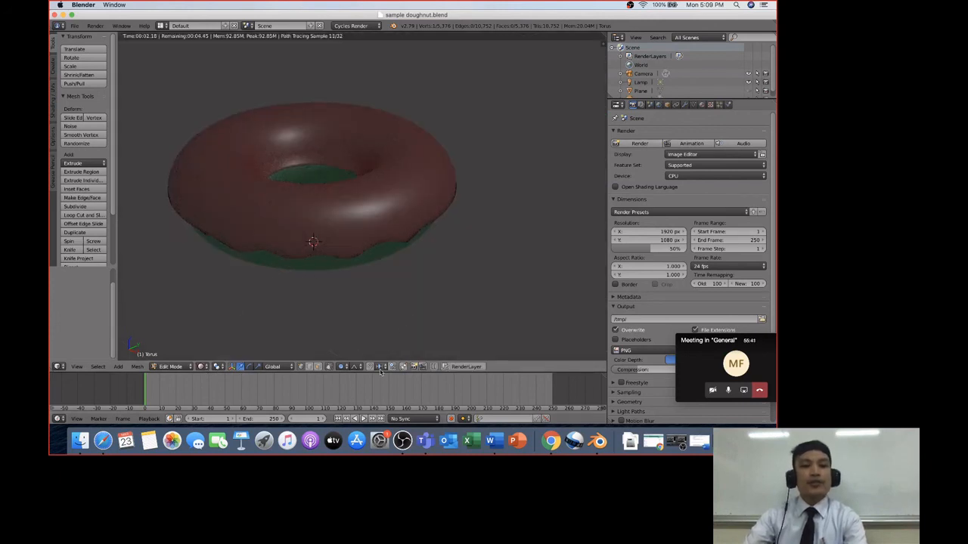
{"action": "scroll", "coordinate": [350, 301], "scroll_direction": "down", "scroll_amount": 8}
{"action": "scroll", "coordinate": [350, 302], "scroll_direction": "up", "scroll_amount": 3}
{"action": "scroll", "coordinate": [351, 301], "scroll_direction": "up", "scroll_amount": 4}
{"action": "middle_click_drag", "start_coordinate": [349, 301], "coordinate": [335, 275]}
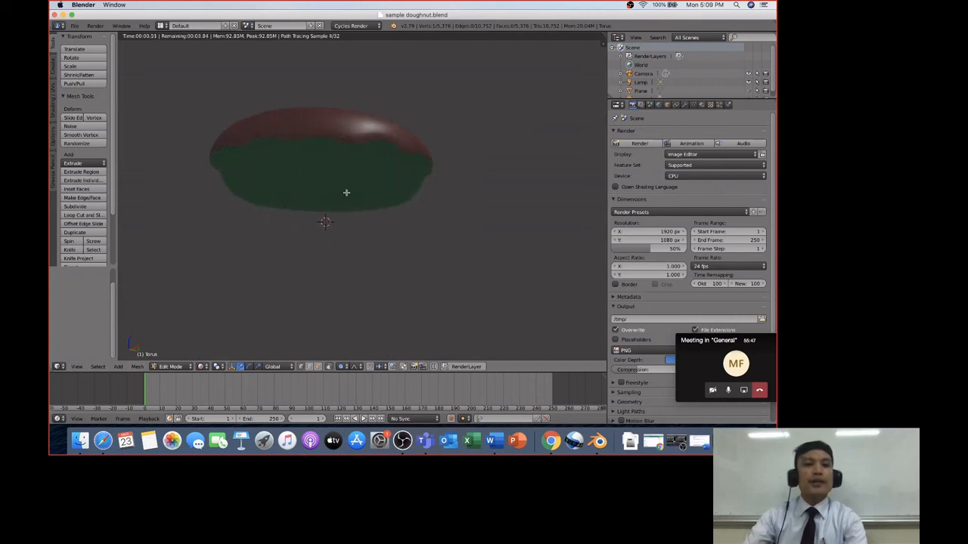
{"action": "middle_click_drag", "start_coordinate": [367, 244], "coordinate": [371, 276]}
{"action": "scroll", "coordinate": [409, 279], "scroll_direction": "up", "scroll_amount": 3}
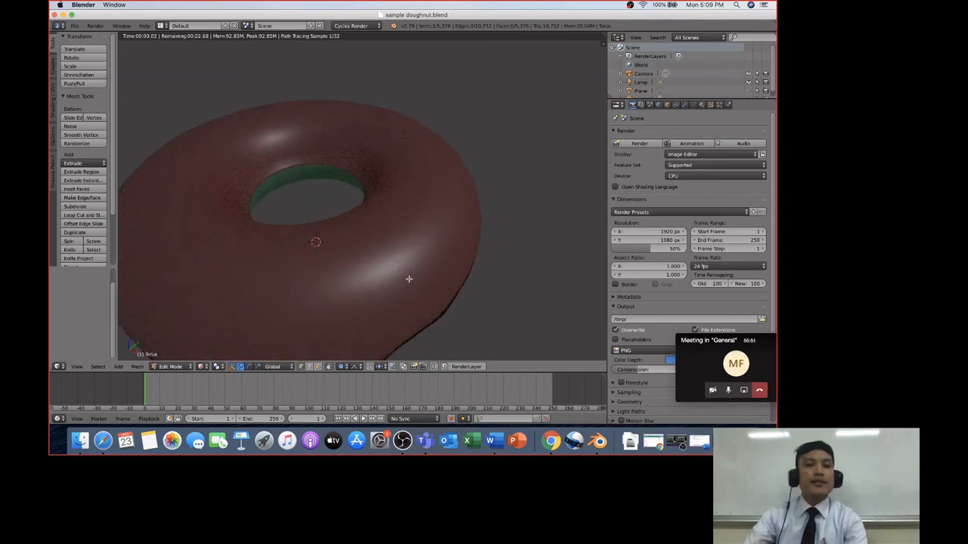
{"action": "scroll", "coordinate": [408, 279], "scroll_direction": "down", "scroll_amount": 3}
{"action": "scroll", "coordinate": [417, 281], "scroll_direction": "down", "scroll_amount": 3}
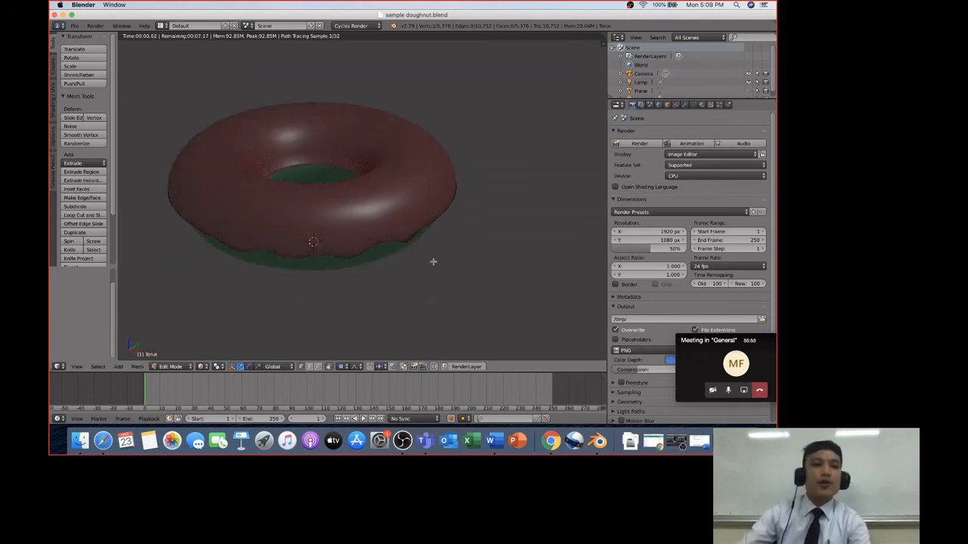
Step: Try to pull the selected vertex on the icing's lower edge downward with proportional editing
{"action": "key", "text": "g"}
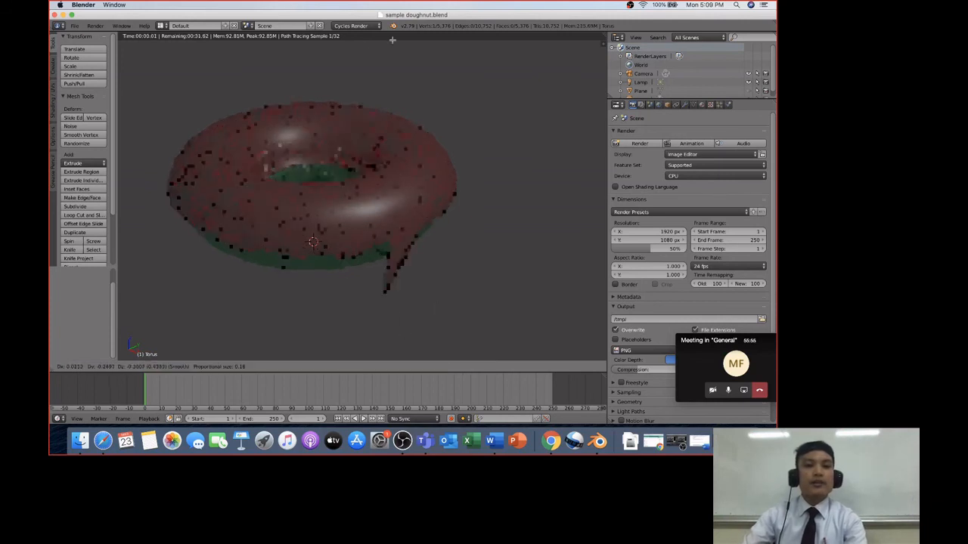
{"action": "left_click", "coordinate": [335, 328]}
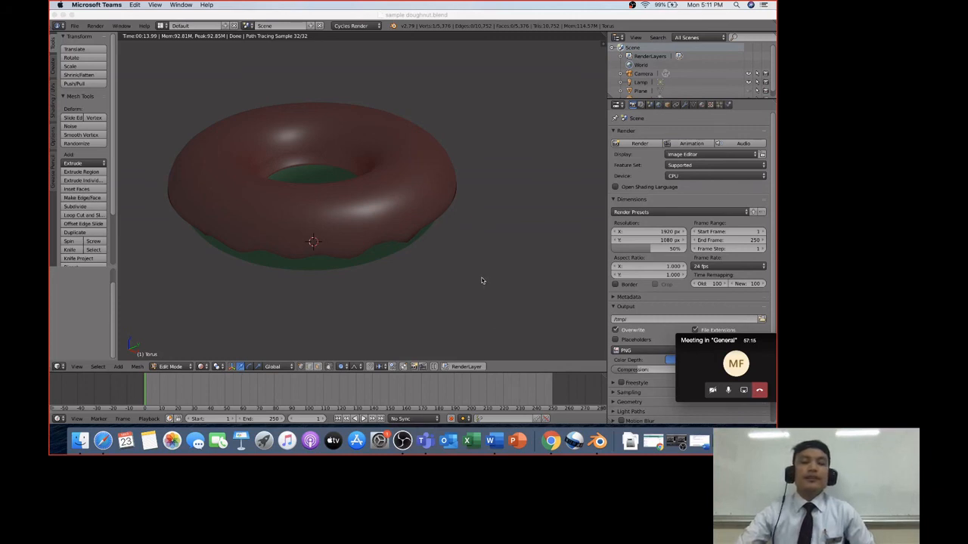
Step: Switch the viewport shading of the doughnut from Rendered to Solid
{"action": "left_click", "coordinate": [218, 367]}
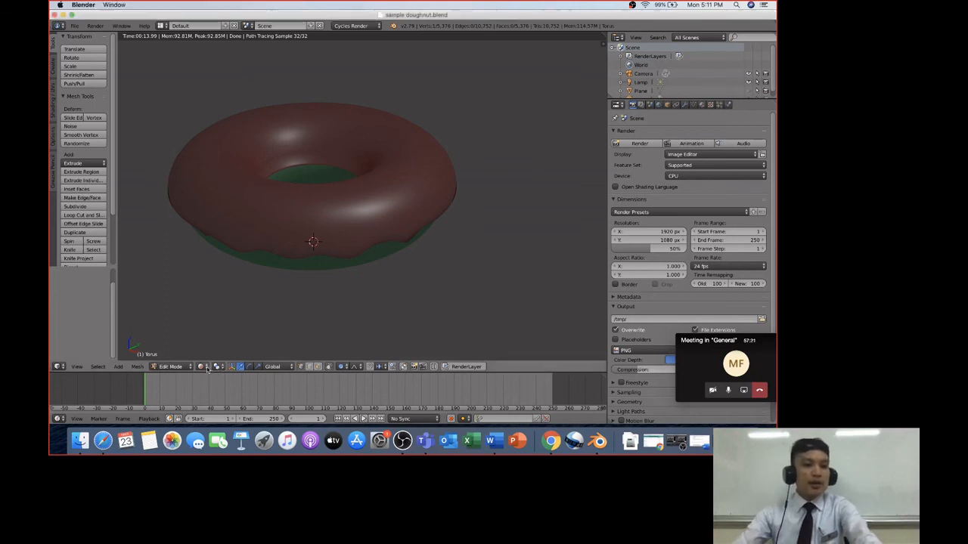
{"action": "left_click", "coordinate": [219, 367]}
{"action": "left_click", "coordinate": [215, 310]}
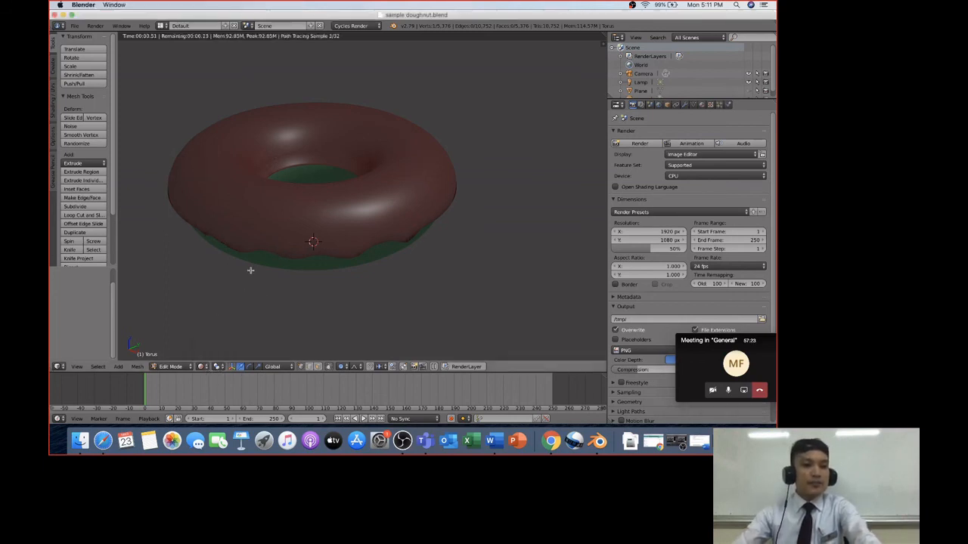
{"action": "left_click", "coordinate": [202, 367]}
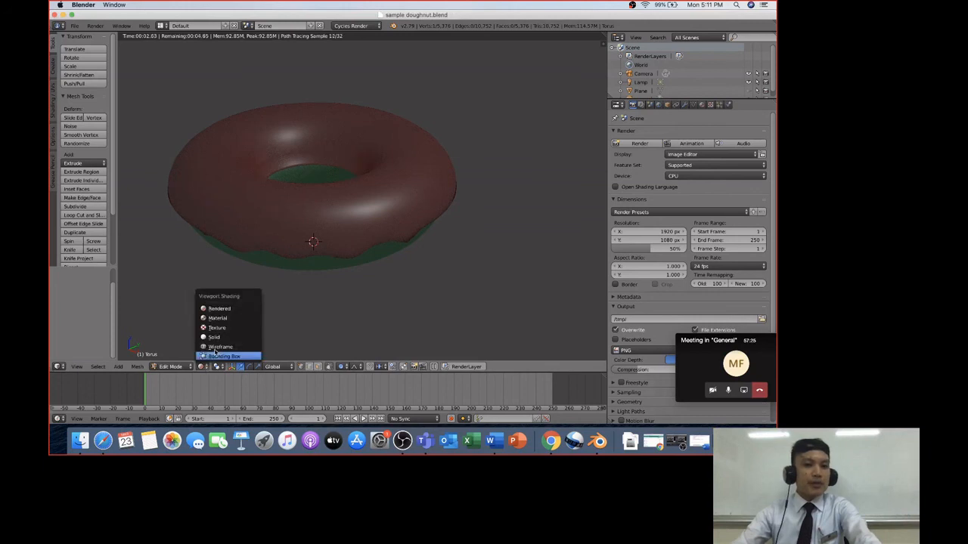
{"action": "left_click", "coordinate": [219, 338]}
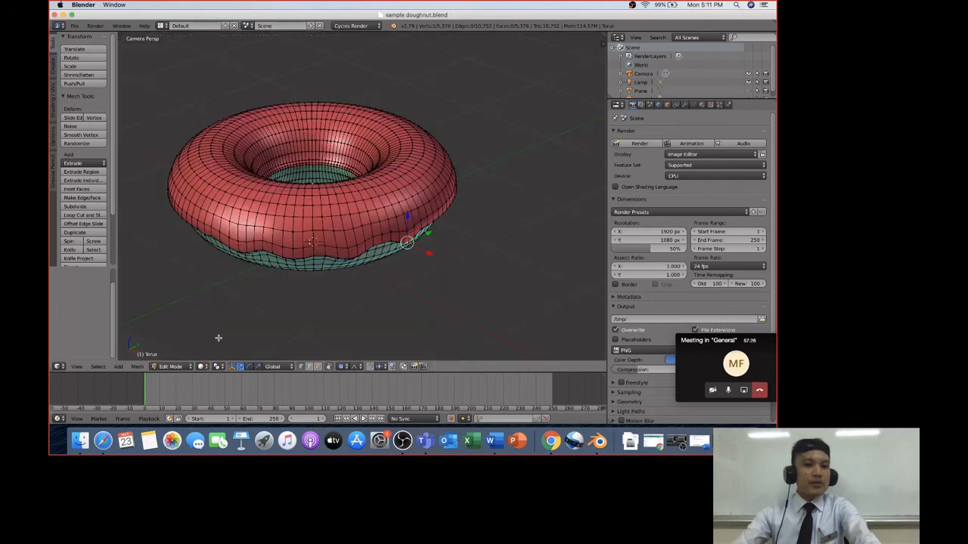
{"action": "left_click", "coordinate": [179, 367]}
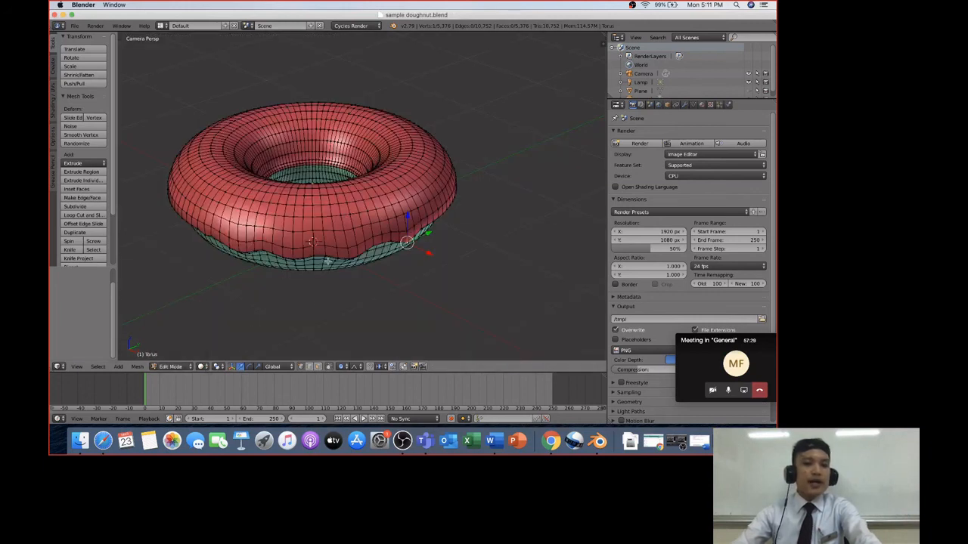
Step: Pull a vertex on a straight part of the icing's lower edge down about 0.065 with proportional editing, with zero X offset, to shape a drip
{"action": "middle_click", "coordinate": [351, 304]}
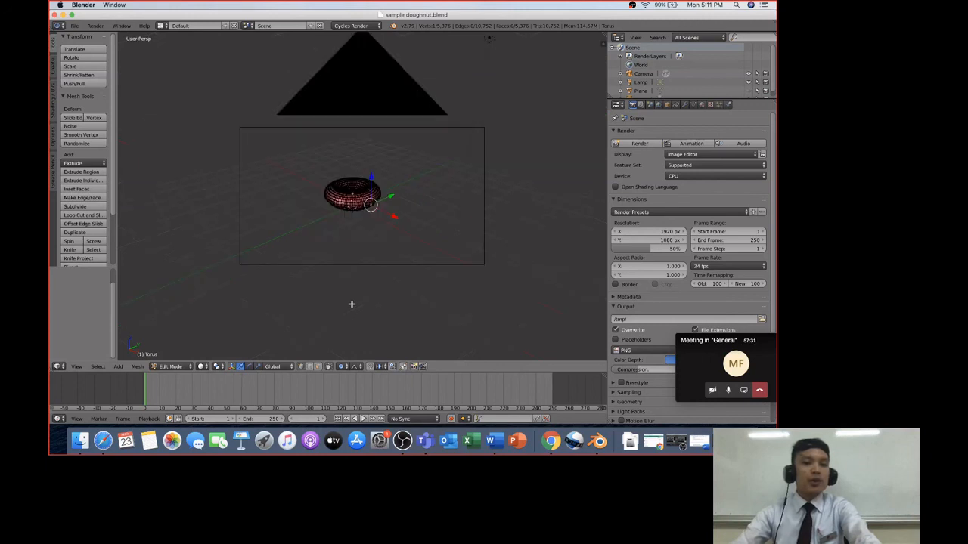
{"action": "key", "text": "KP_Decimal"}
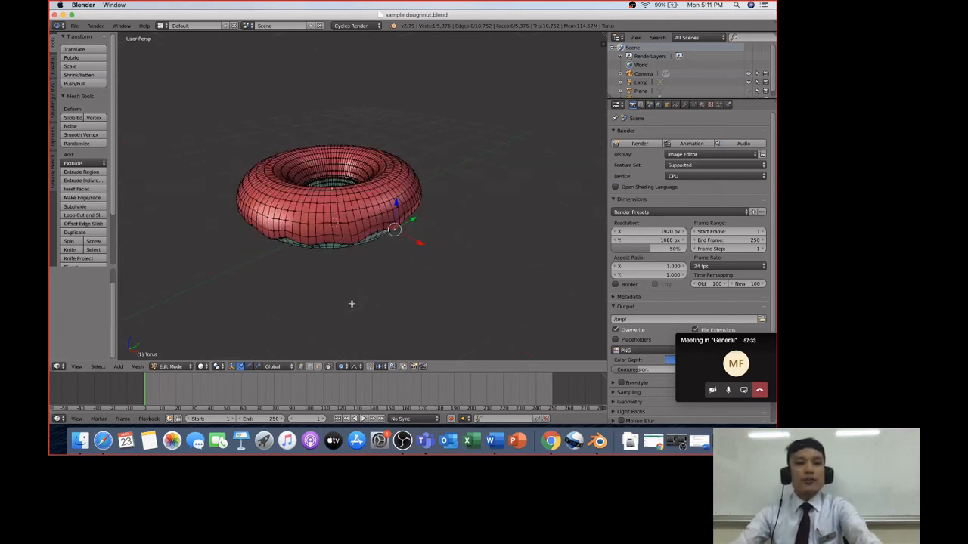
{"action": "scroll", "coordinate": [351, 304], "scroll_direction": "up", "scroll_amount": 3}
{"action": "scroll", "coordinate": [351, 304], "scroll_direction": "down", "scroll_amount": 2}
{"action": "scroll", "coordinate": [351, 313], "scroll_direction": "down", "scroll_amount": 1}
{"action": "middle_click_drag", "start_coordinate": [350, 320], "coordinate": [384, 234]}
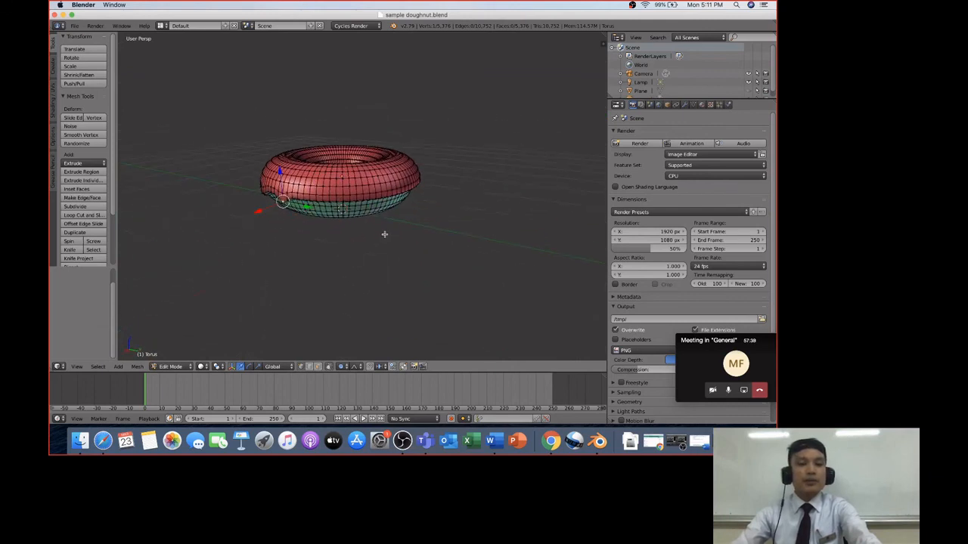
{"action": "scroll", "coordinate": [385, 235], "scroll_direction": "up", "scroll_amount": 1}
{"action": "scroll", "coordinate": [385, 234], "scroll_direction": "up", "scroll_amount": 1}
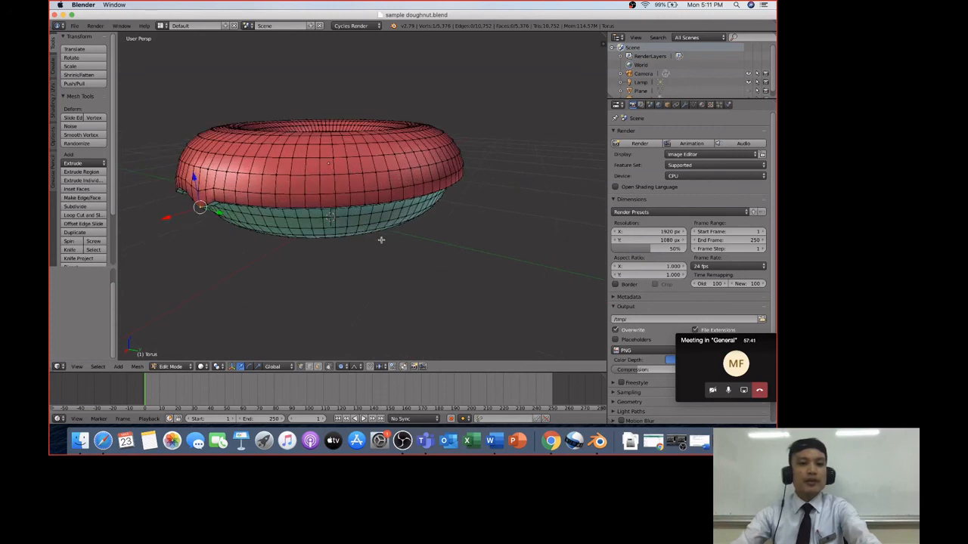
{"action": "scroll", "coordinate": [371, 244], "scroll_direction": "up", "scroll_amount": 1}
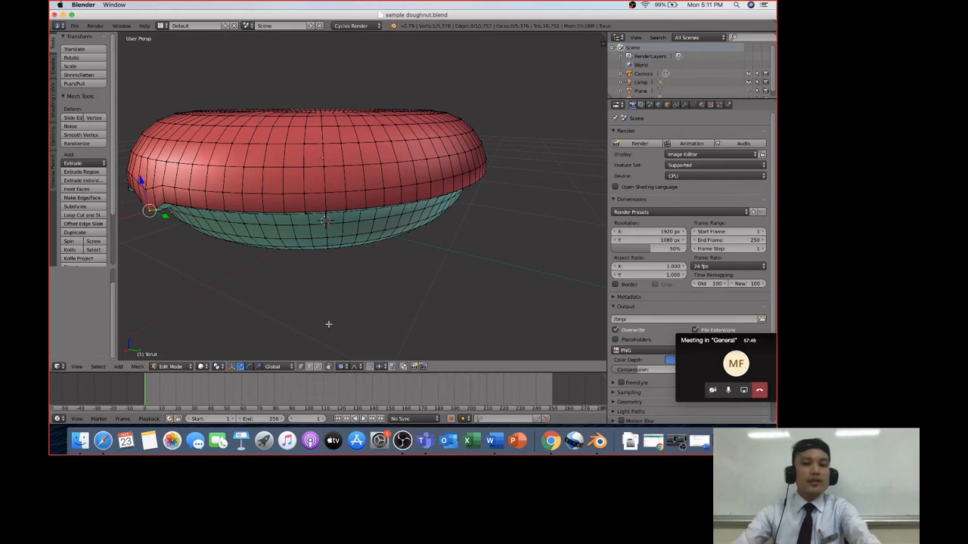
{"action": "right_click", "coordinate": [243, 211]}
{"action": "key", "text": "g"}
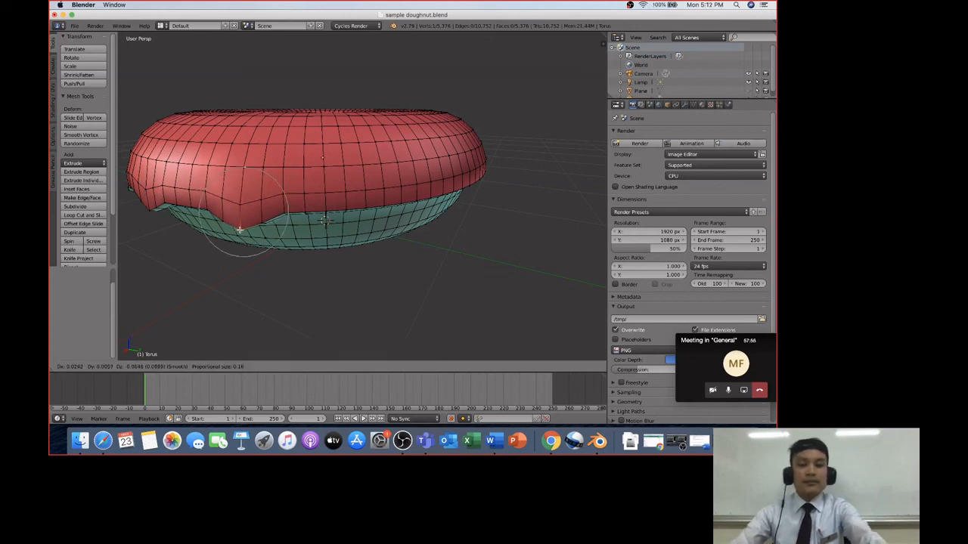
{"action": "key", "text": "0"}
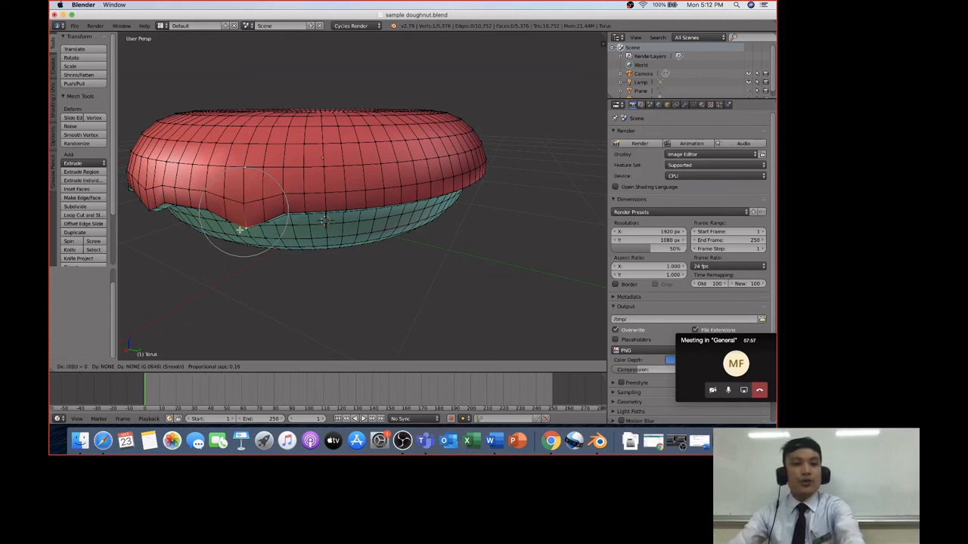
{"action": "key", "text": "Return"}
Step: Examine the reshaped drips along the icing's edge from the side and from above
{"action": "scroll", "coordinate": [355, 308], "scroll_direction": "left", "scroll_amount": 10}
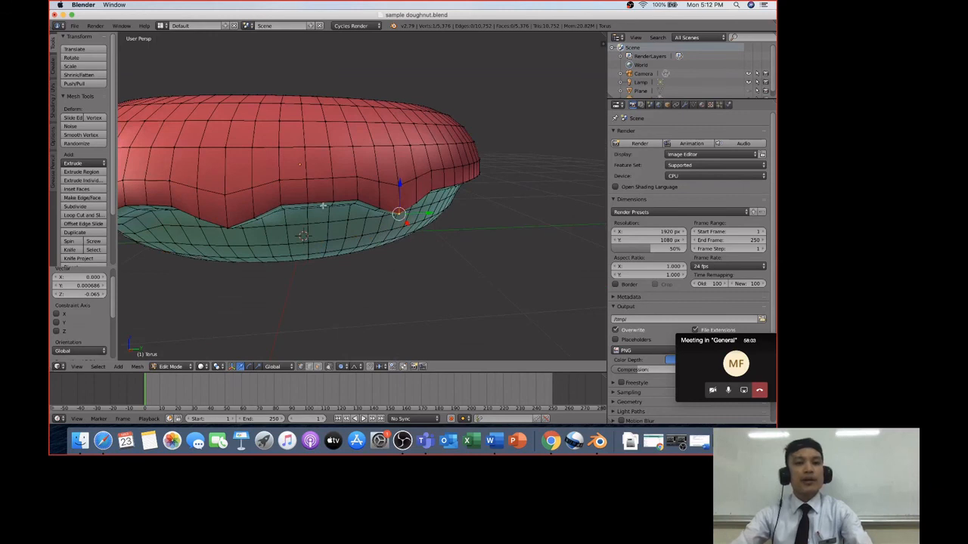
{"action": "scroll", "coordinate": [438, 276], "scroll_direction": "up", "scroll_amount": 10}
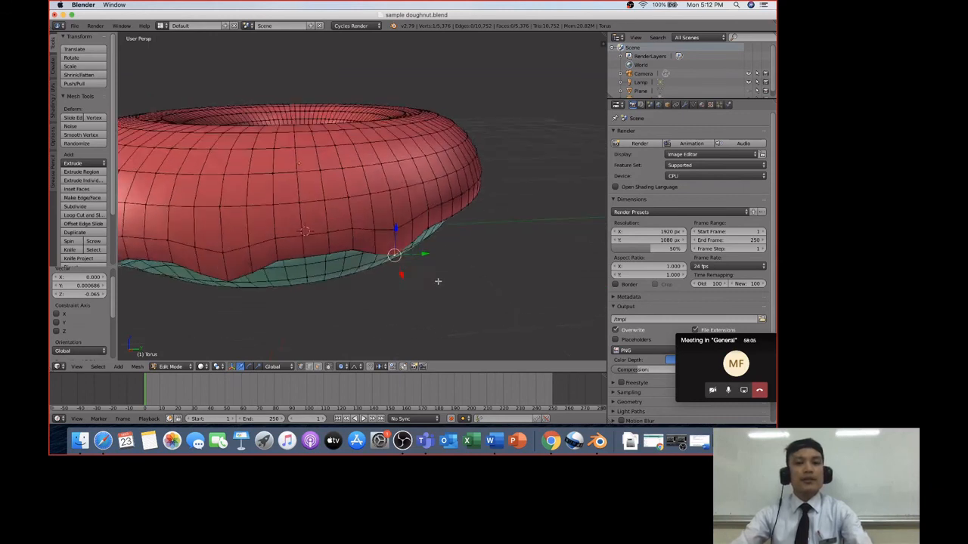
{"action": "scroll", "coordinate": [435, 295], "scroll_direction": "left", "scroll_amount": 5}
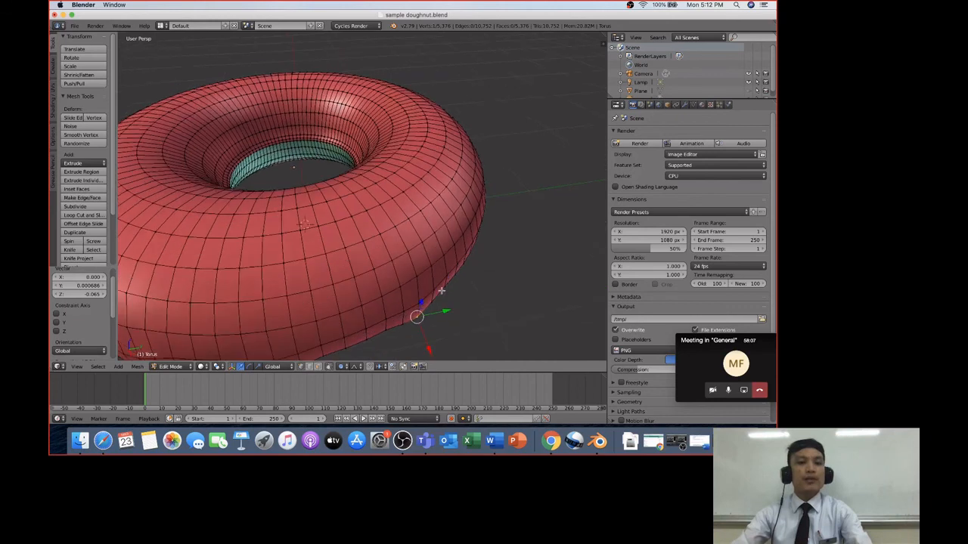
Step: Switch the icing mesh to face selection and raise faces right and left of the hole about 0.023 and 0.072 with proportional editing
{"action": "scroll", "coordinate": [443, 291], "scroll_direction": "up", "scroll_amount": 10}
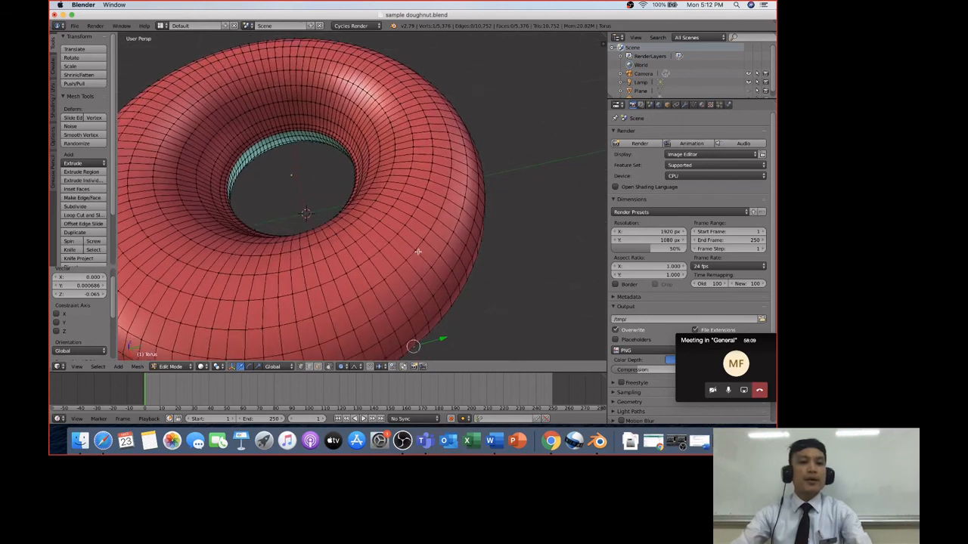
{"action": "scroll", "coordinate": [403, 251], "scroll_direction": "left", "scroll_amount": 2}
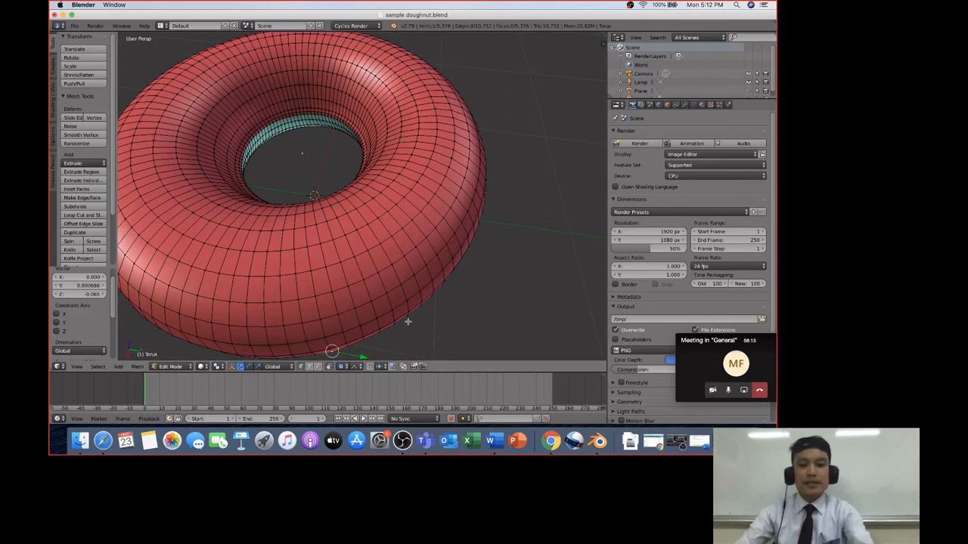
{"action": "key", "text": "KP_0"}
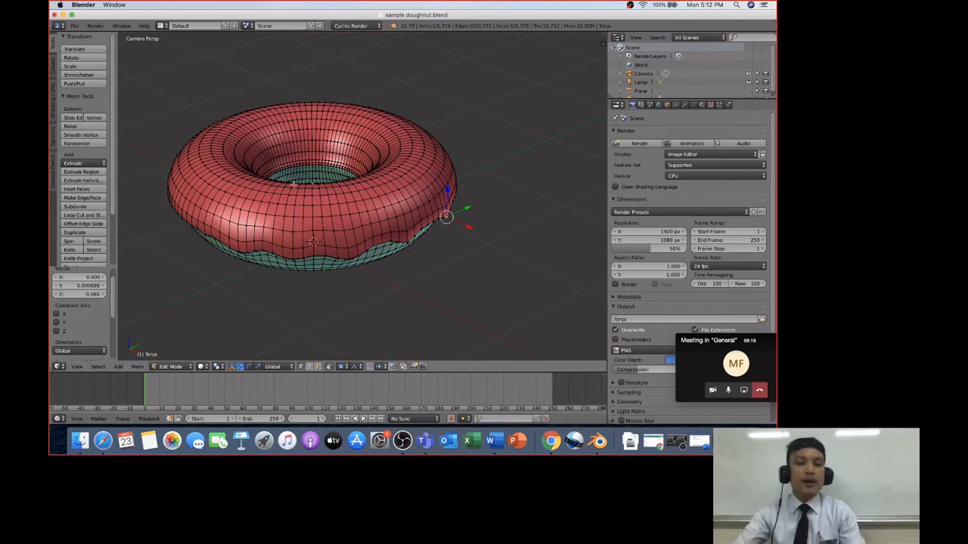
{"action": "left_click", "coordinate": [319, 368]}
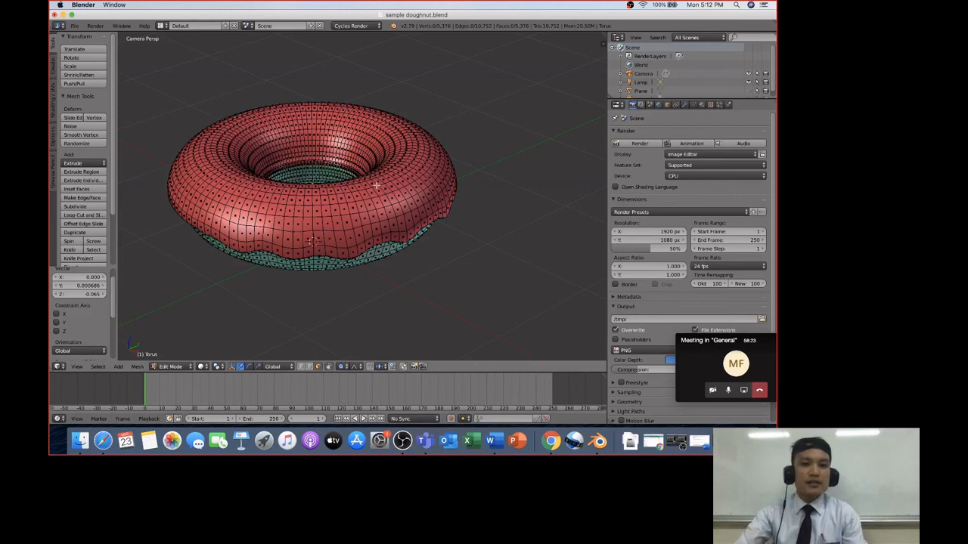
{"action": "key", "text": "g"}
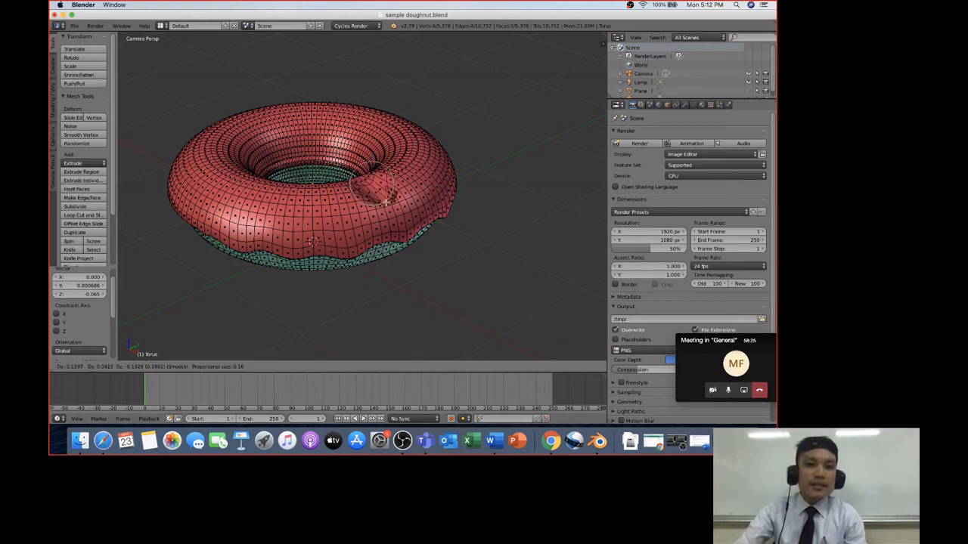
{"action": "left_click", "coordinate": [372, 180]}
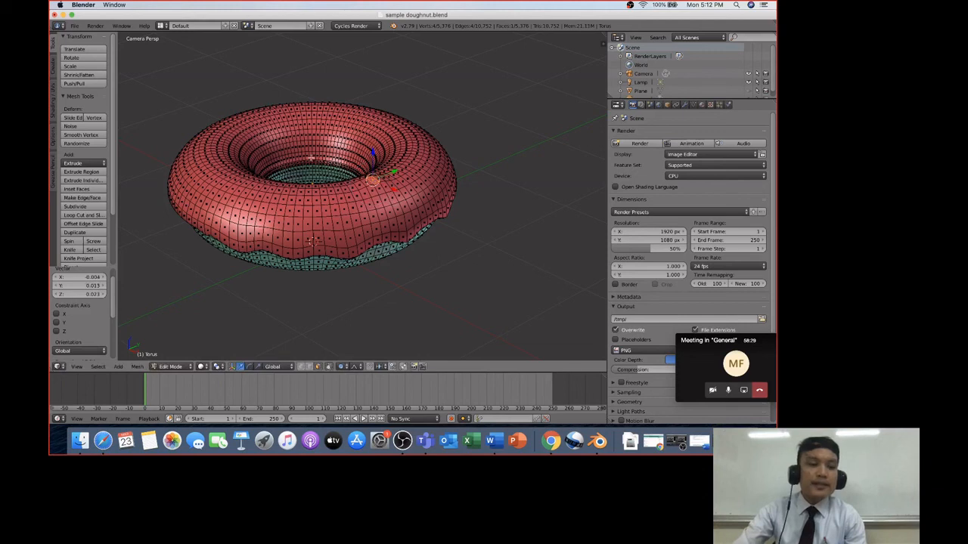
{"action": "key", "text": "g"}
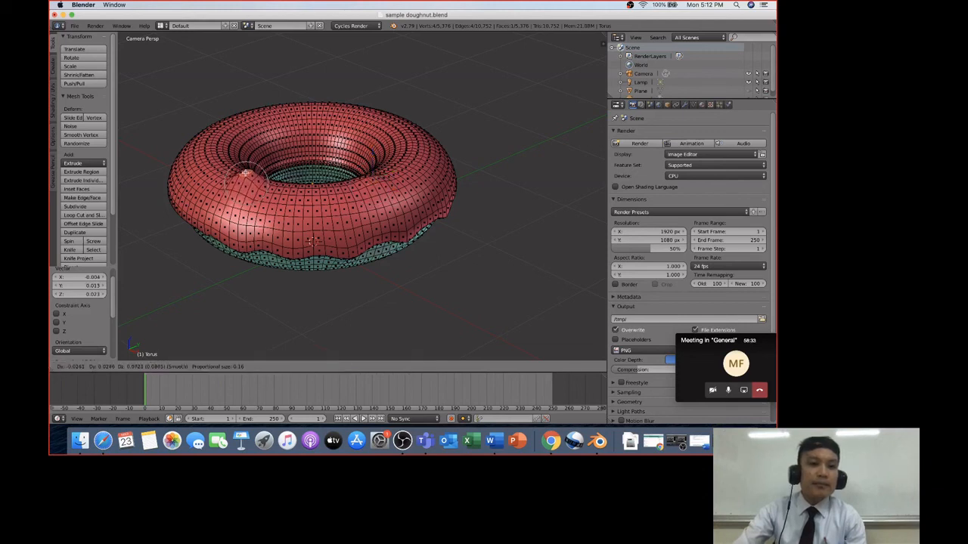
{"action": "left_click", "coordinate": [245, 172]}
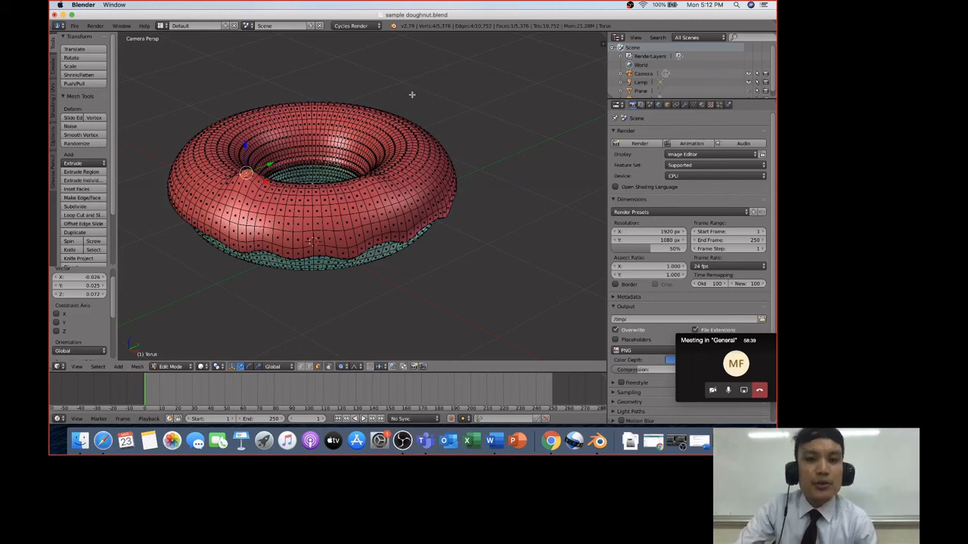
Step: Raise a face on the icing's far right side about 0.082 with proportional editing to form a bump
{"action": "key", "text": "KP_0"}
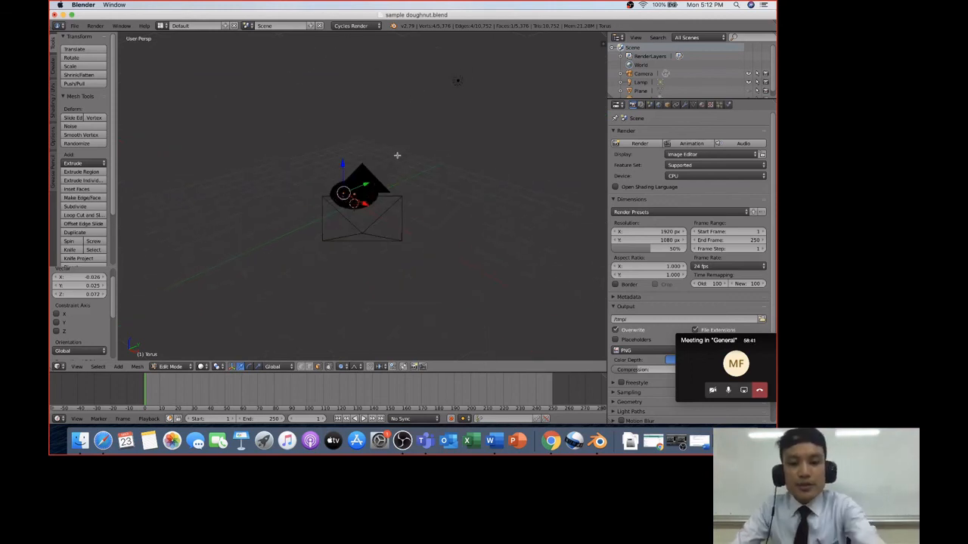
{"action": "key", "text": "KP_0"}
{"action": "key", "text": "KP_0"}
{"action": "scroll", "coordinate": [445, 121], "scroll_direction": "down", "scroll_amount": 4}
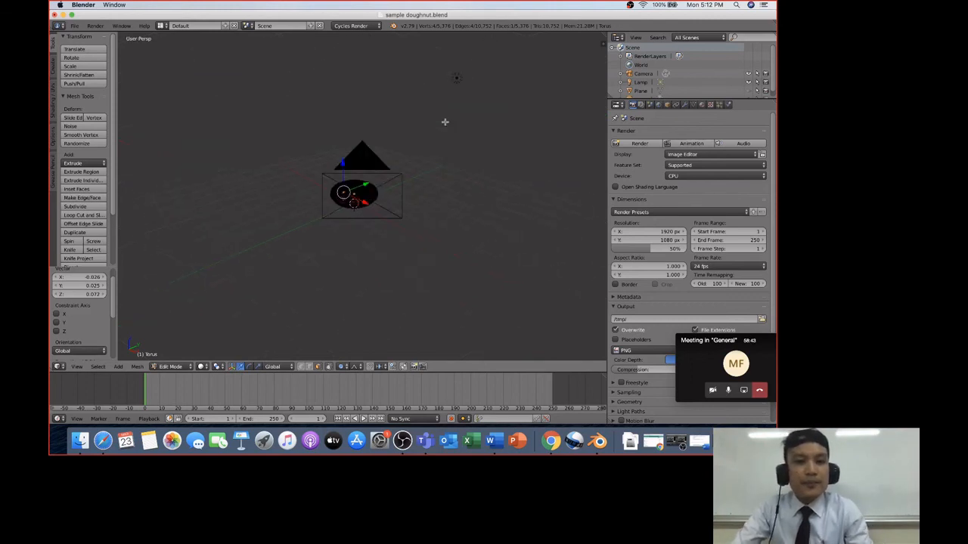
{"action": "mouse_move", "coordinate": [470, 196]}
{"action": "middle_mouse_down"}
{"action": "mouse_move", "coordinate": [449, 198]}
{"action": "mouse_move", "coordinate": [457, 202]}
{"action": "middle_mouse_up"}
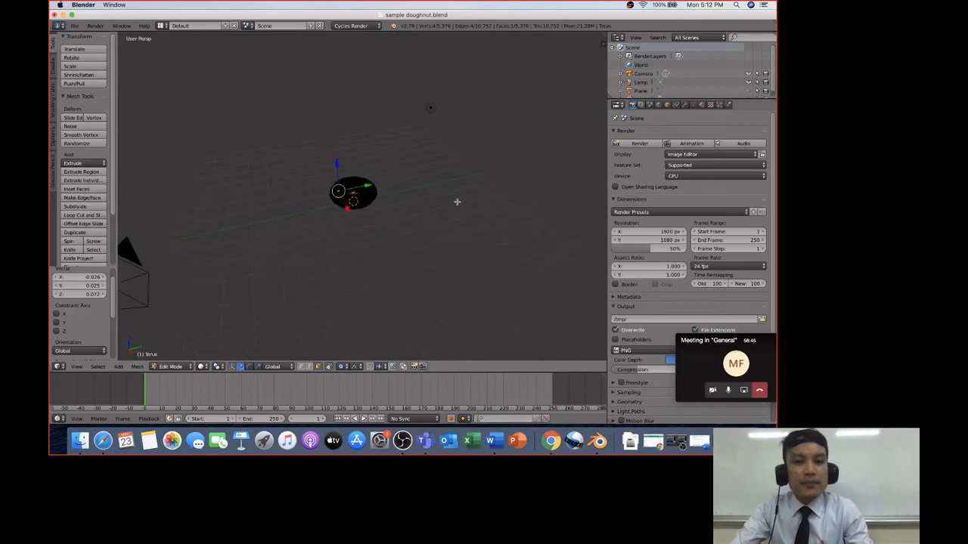
{"action": "key", "text": "KP_0"}
{"action": "scroll", "coordinate": [467, 160], "scroll_direction": "up", "scroll_amount": 3}
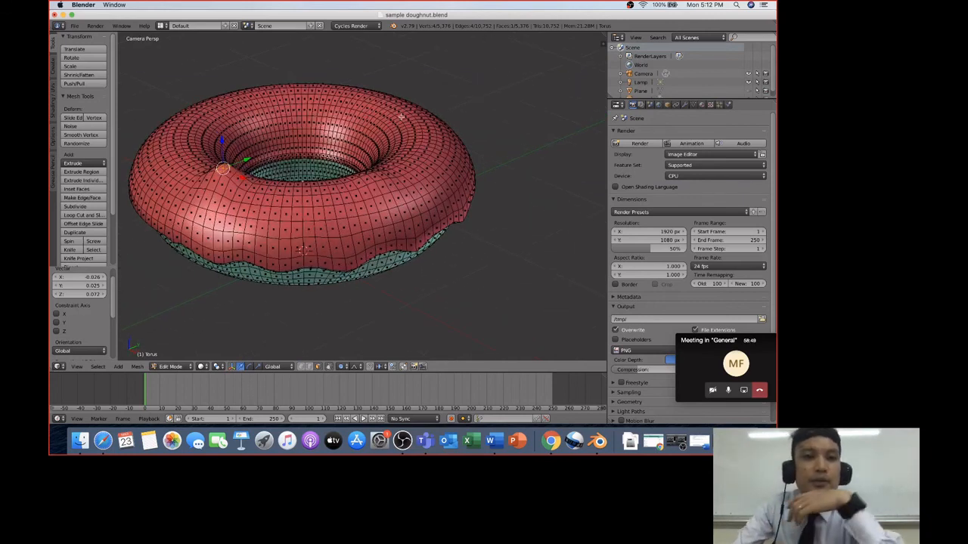
{"action": "key", "text": "g"}
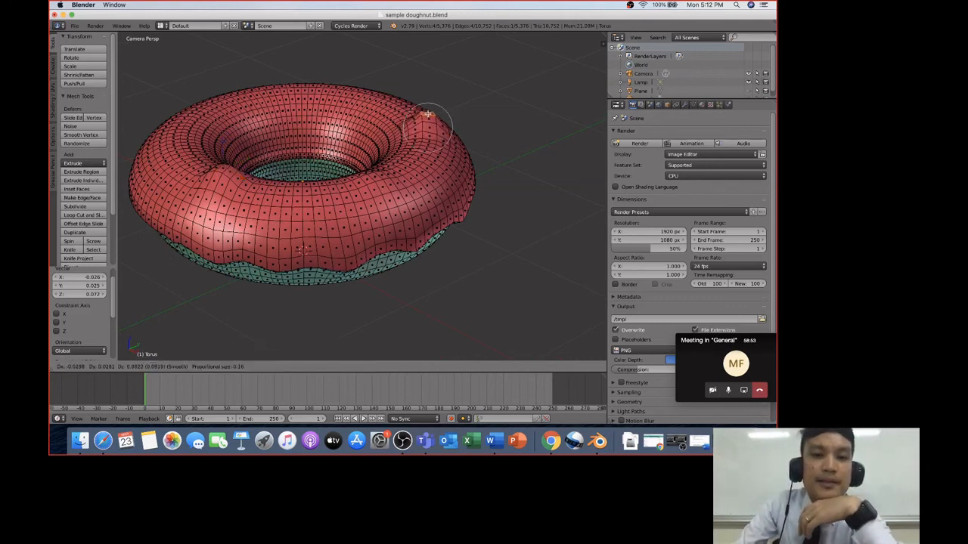
{"action": "left_click", "coordinate": [428, 113]}
Step: Raise a face at the hole's right front about 0.043 and one on the icing's far left about 0.056 with proportional editing
{"action": "right_click", "coordinate": [376, 177]}
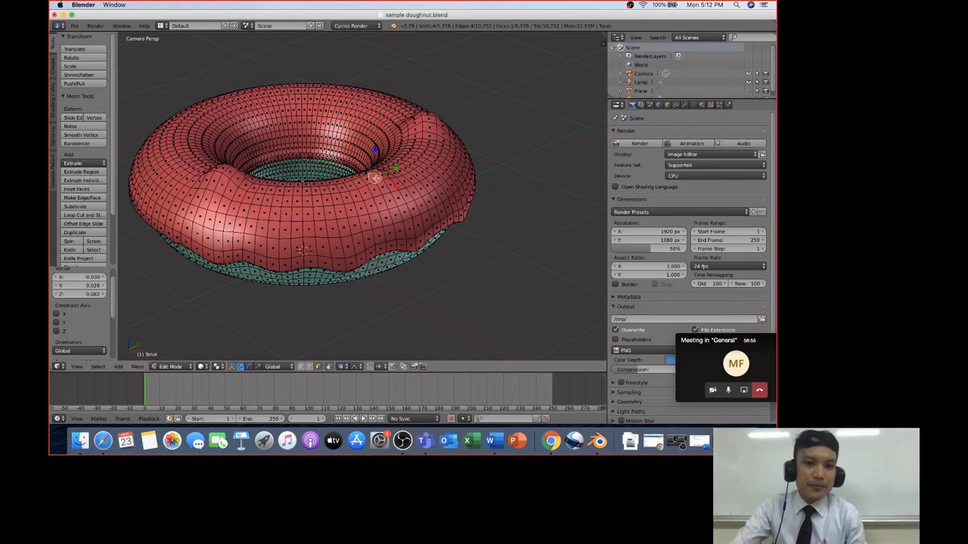
{"action": "key", "text": "g"}
{"action": "left_click", "coordinate": [373, 168]}
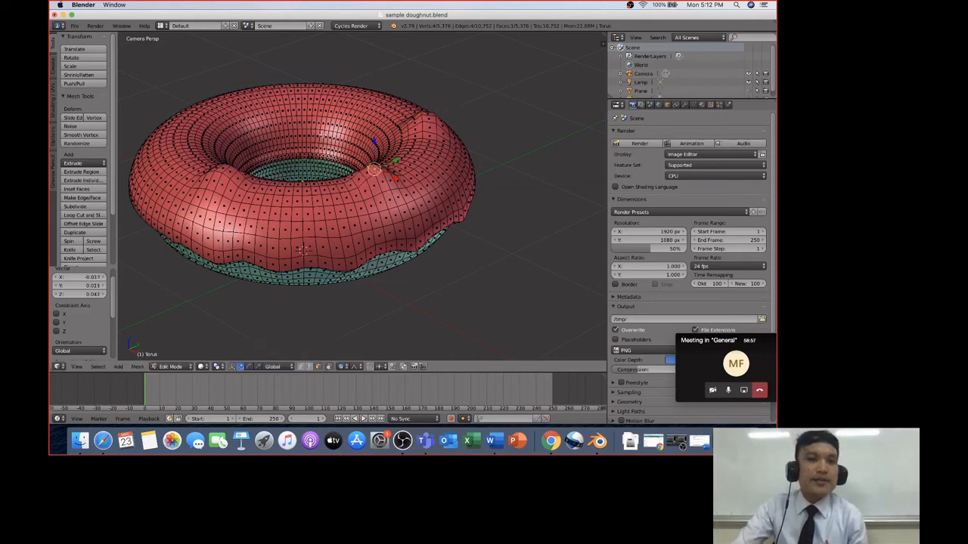
{"action": "right_click", "coordinate": [174, 141]}
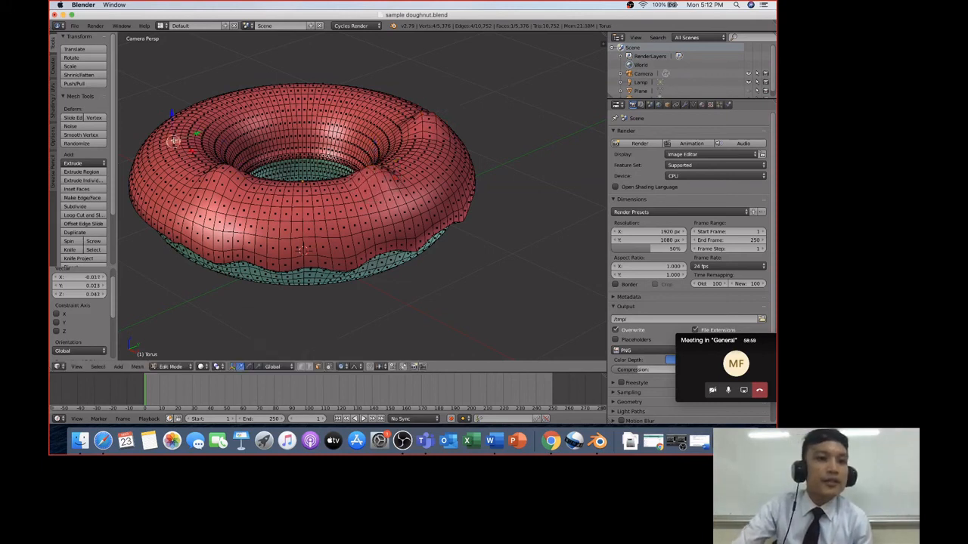
{"action": "key", "text": "g"}
{"action": "left_click", "coordinate": [174, 131]}
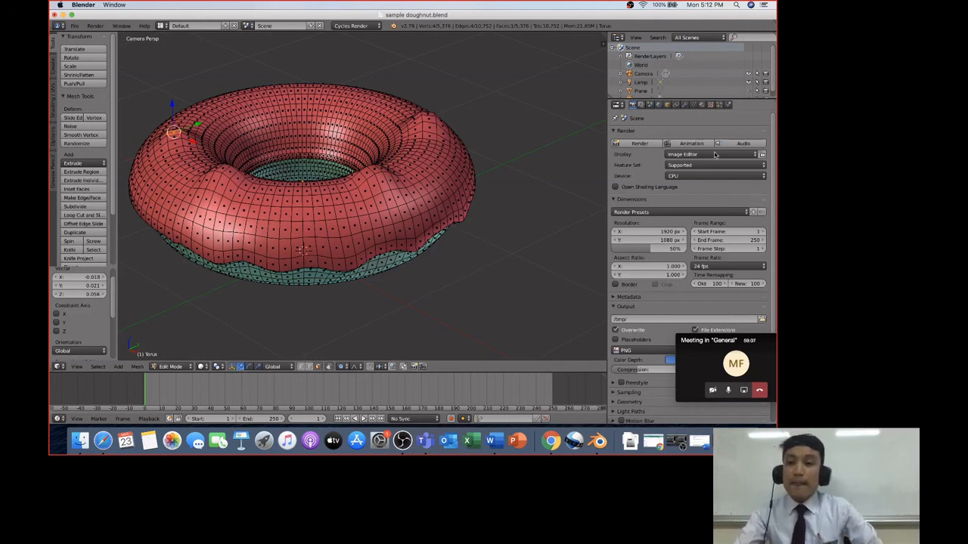
Step: Add a third material slot to the doughnut and create a new material in it
{"action": "left_click", "coordinate": [660, 105]}
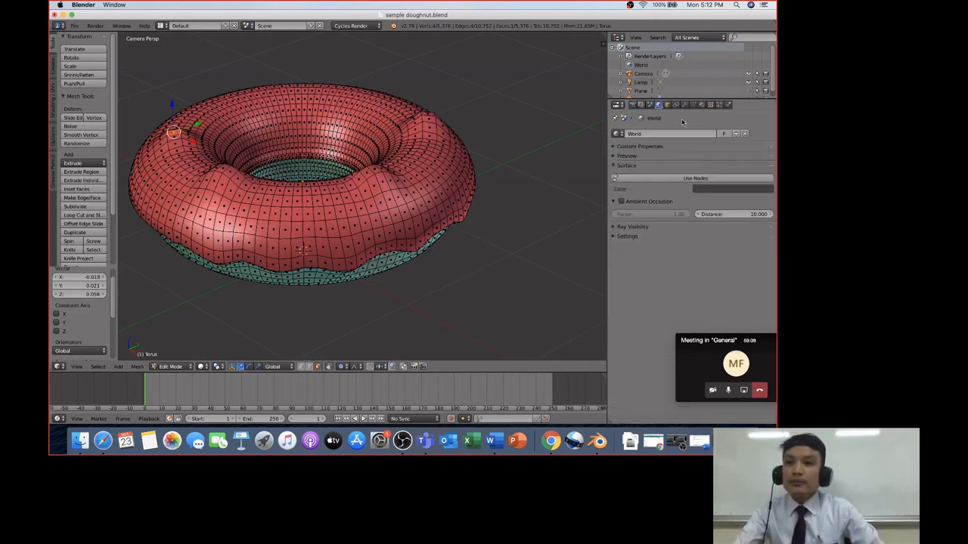
{"action": "left_click", "coordinate": [701, 106]}
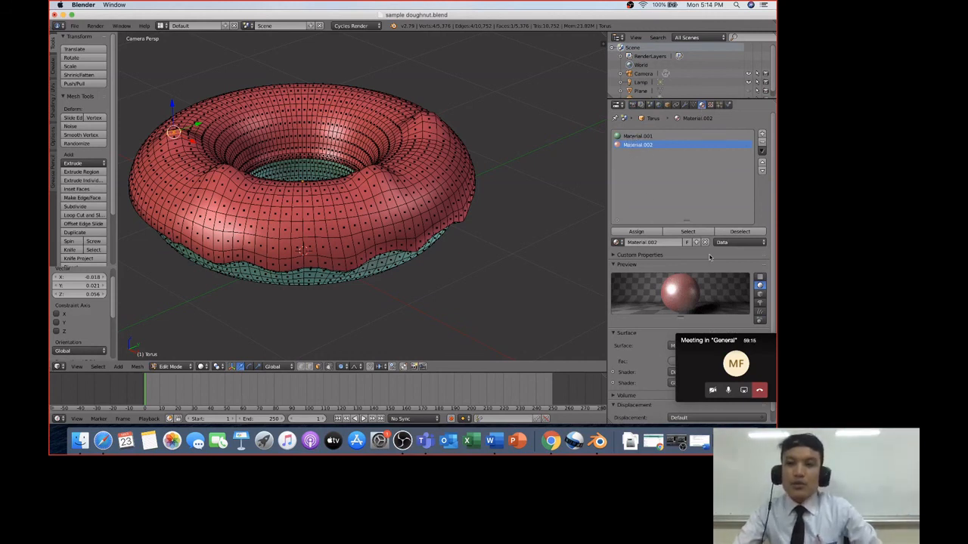
{"action": "left_click", "coordinate": [762, 134]}
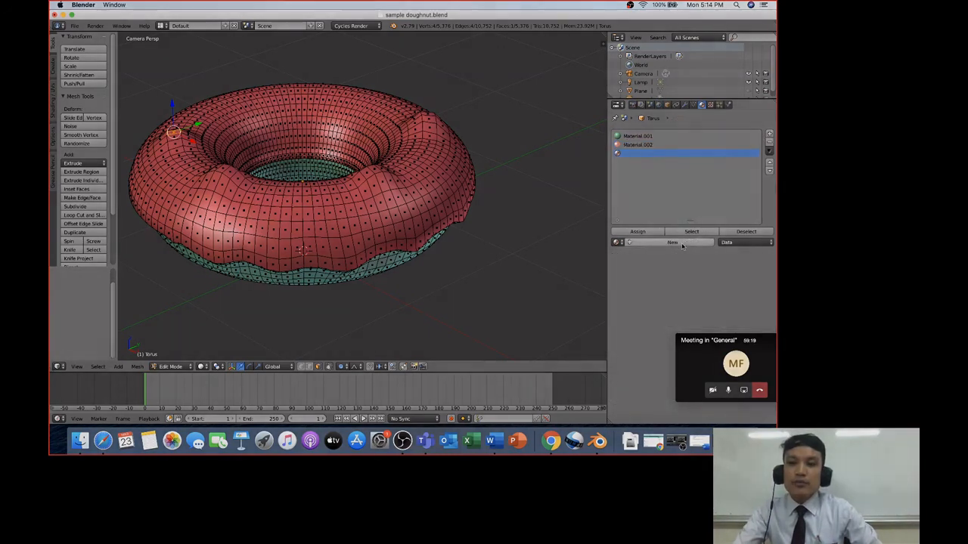
{"action": "left_click", "coordinate": [672, 242]}
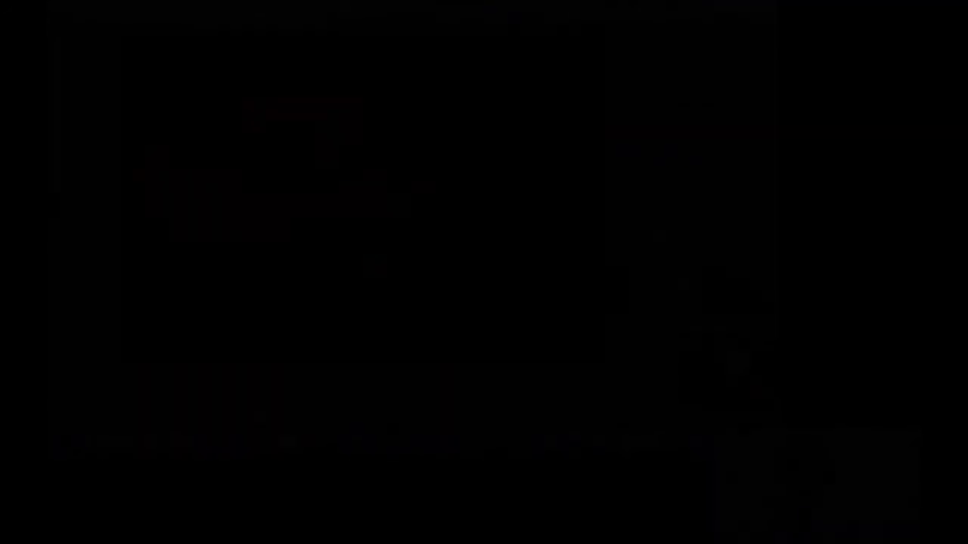